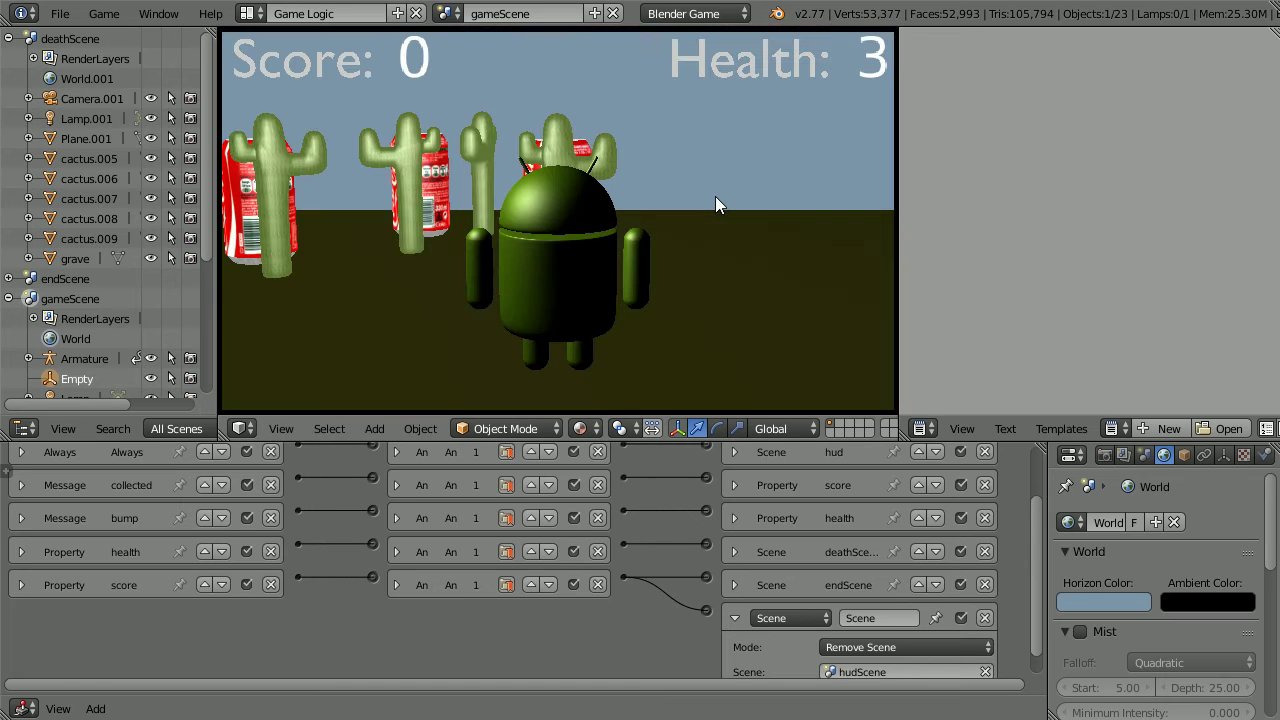
- Walk the Android forward three times among the cacti and cans as Health drops
key(Up)
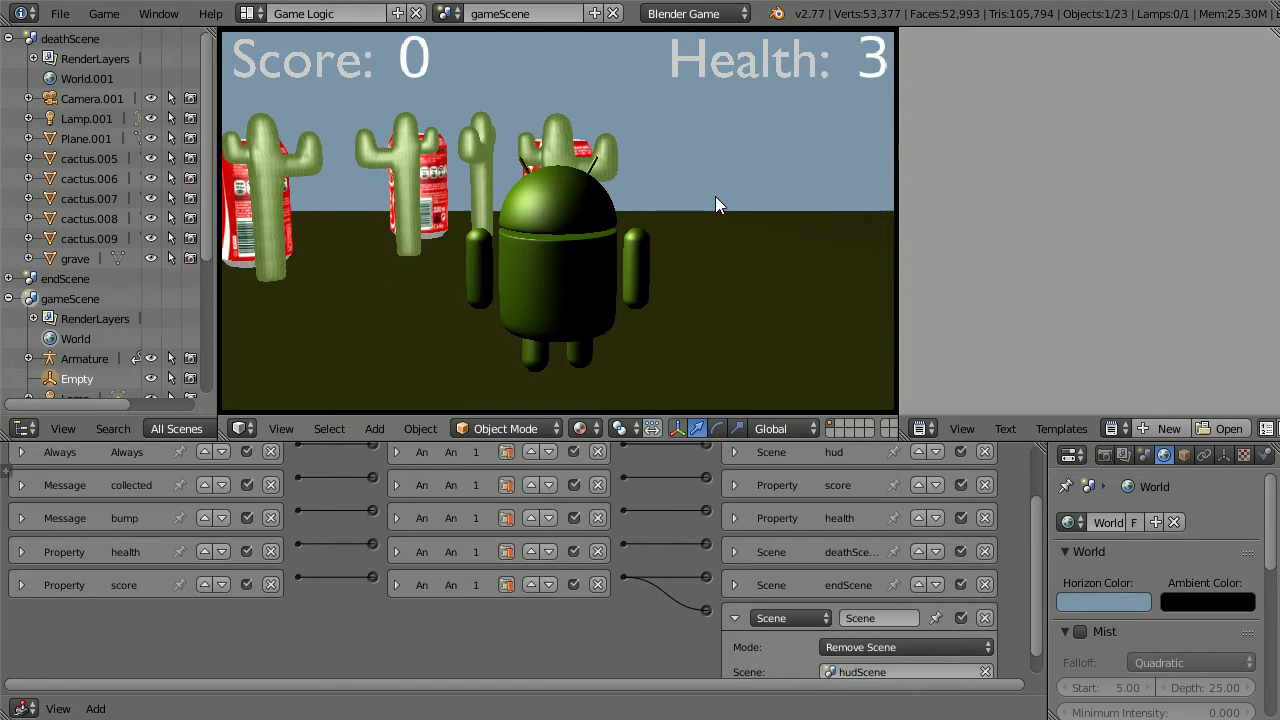
key(Up)
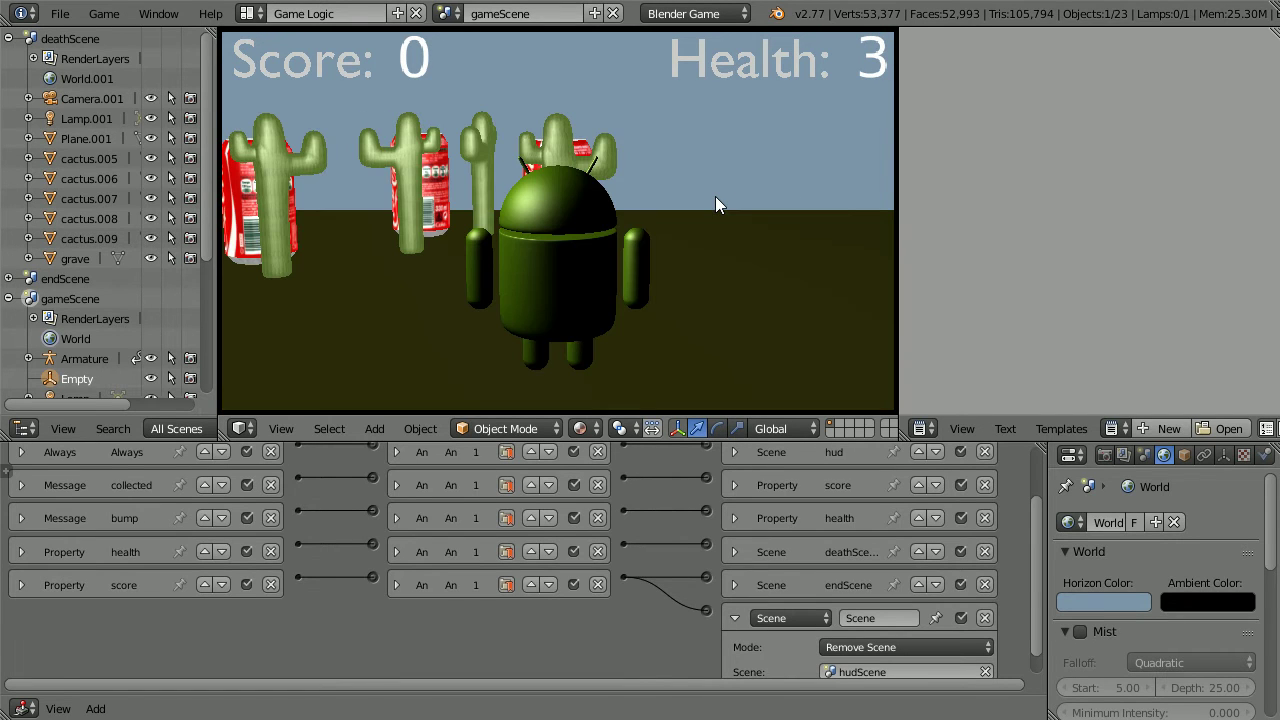
key(Up)
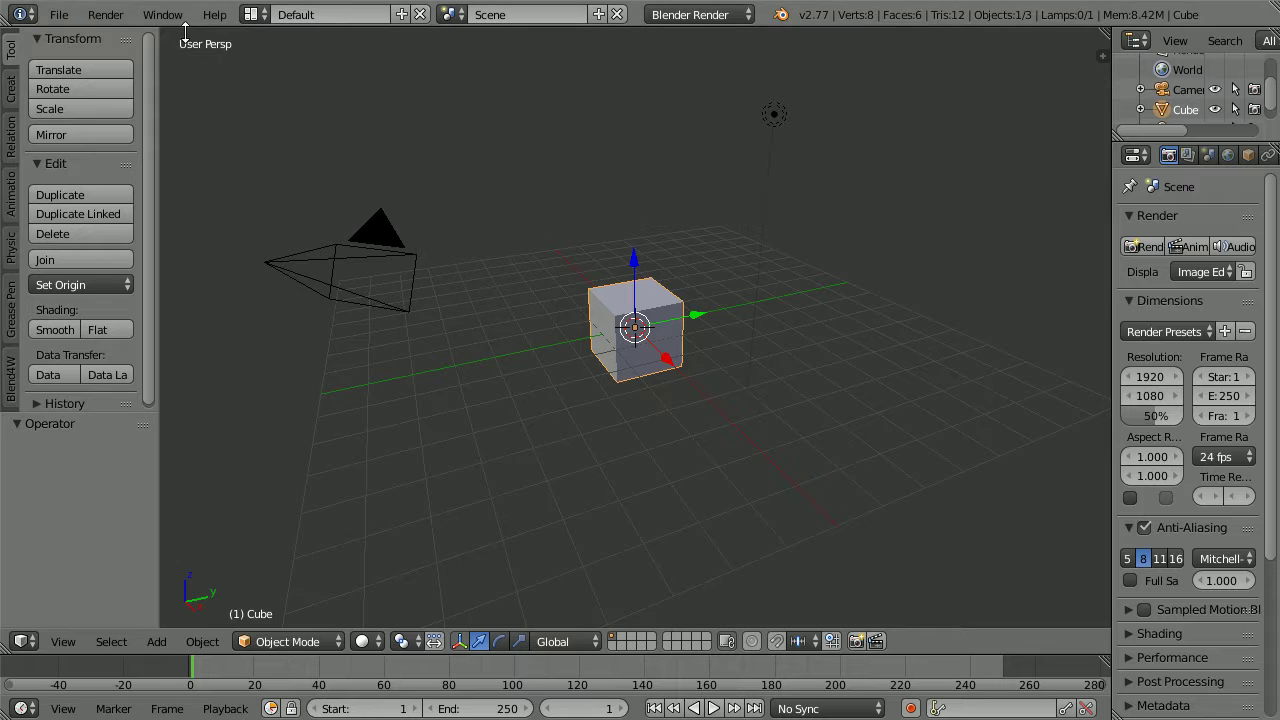
- Bring up the File > Open Recent list to find endScene27.blend
click(58, 14)
mouse_move(76, 80)
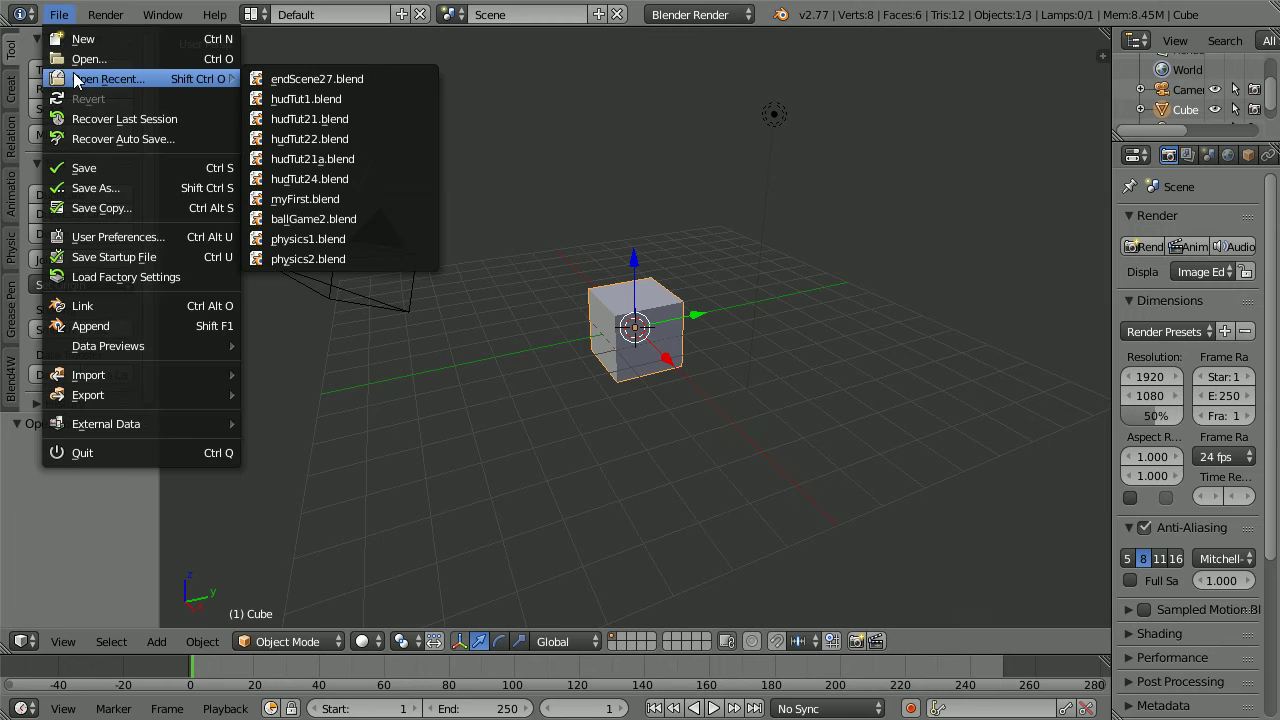
- Load endScene27.blend and add a new empty scene
click(385, 81)
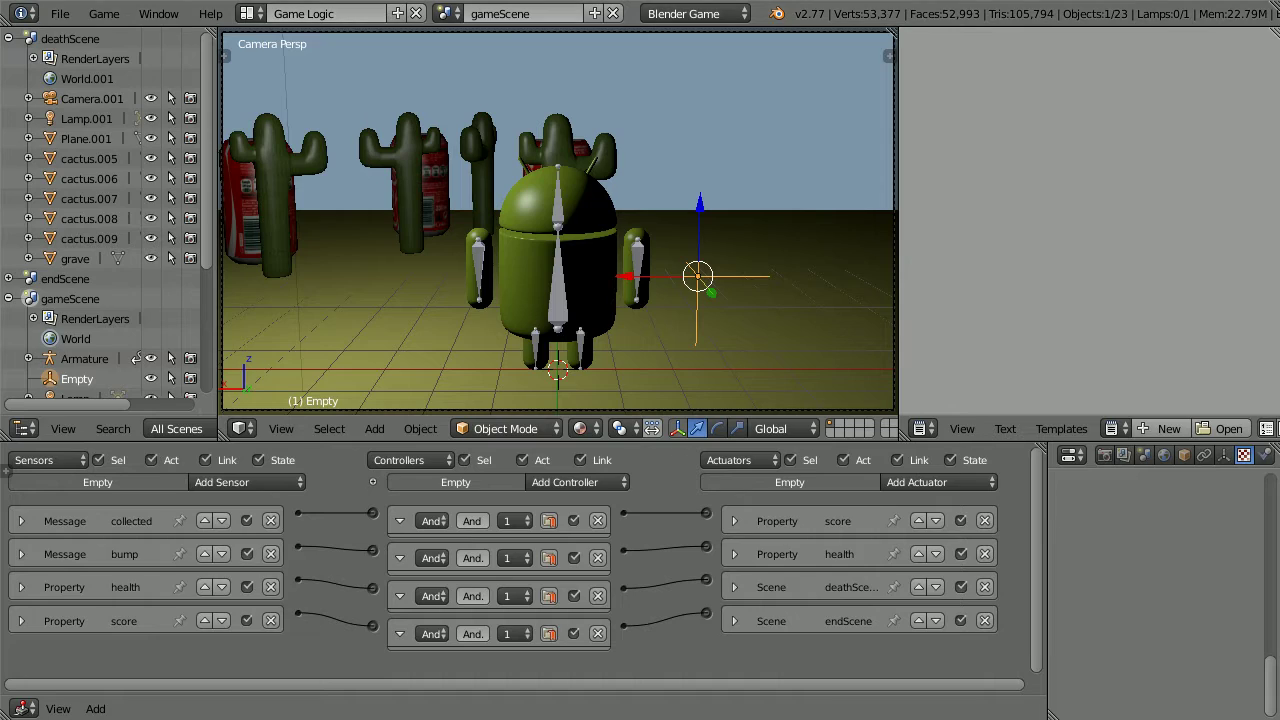
click(594, 13)
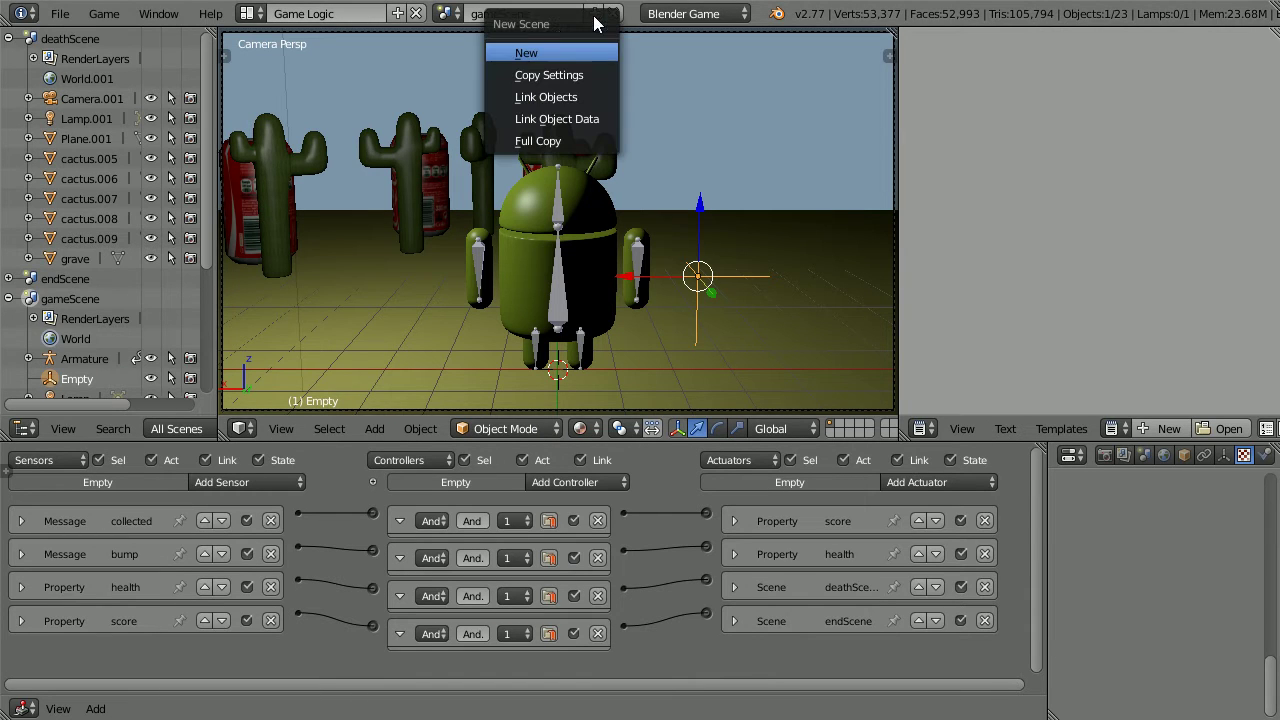
click(549, 53)
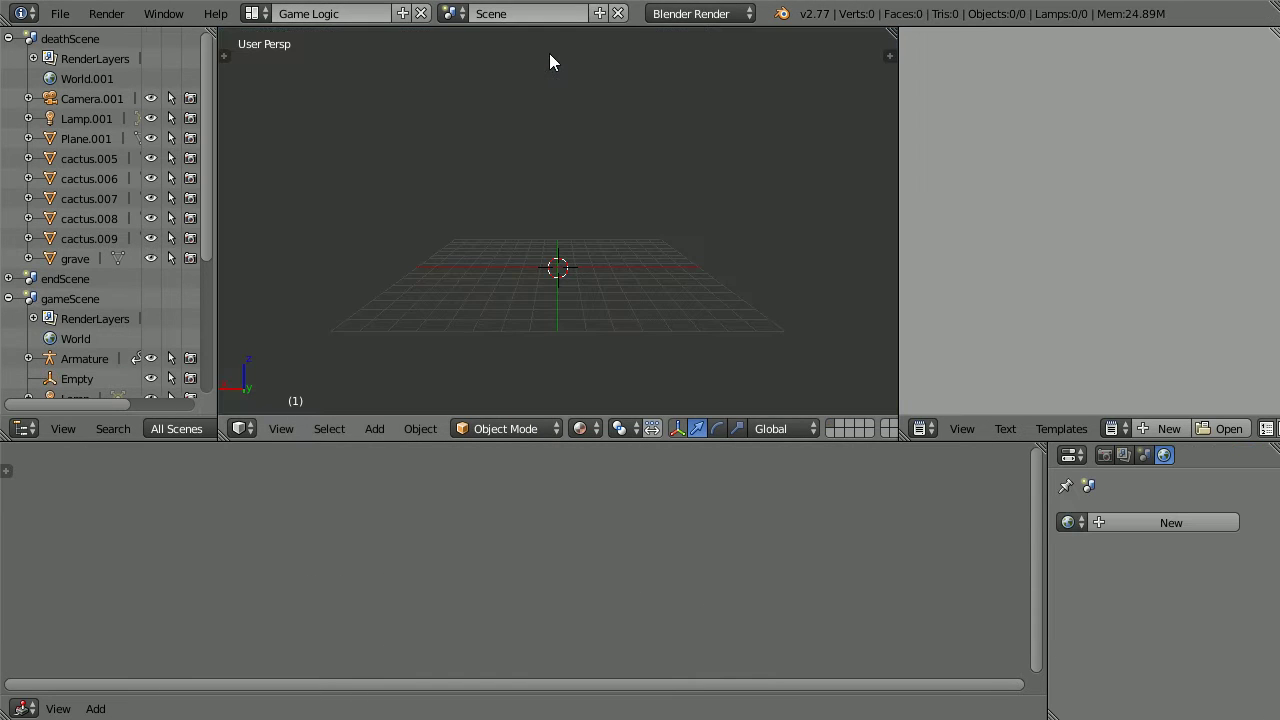
- Rename the new scene to hudScene and set its render engine to Blender Game
double_click(478, 14)
key(Home)
text(hud)
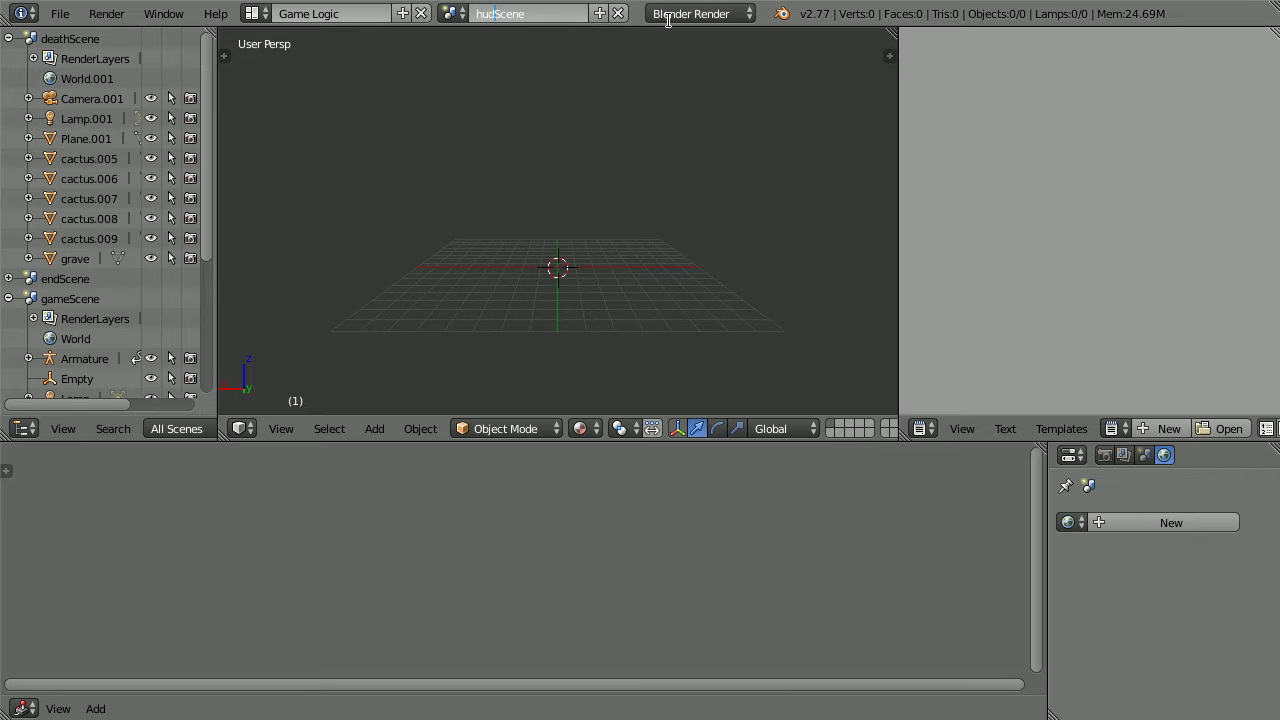
key(Return)
click(700, 13)
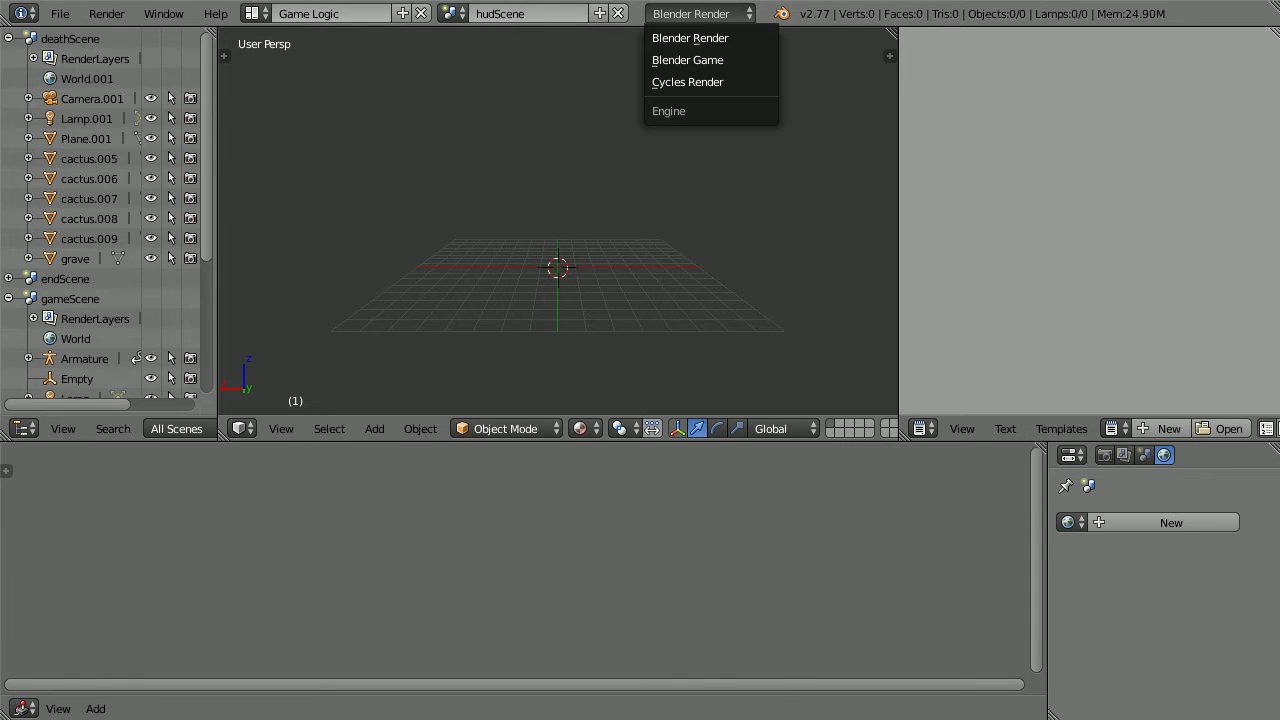
click(741, 63)
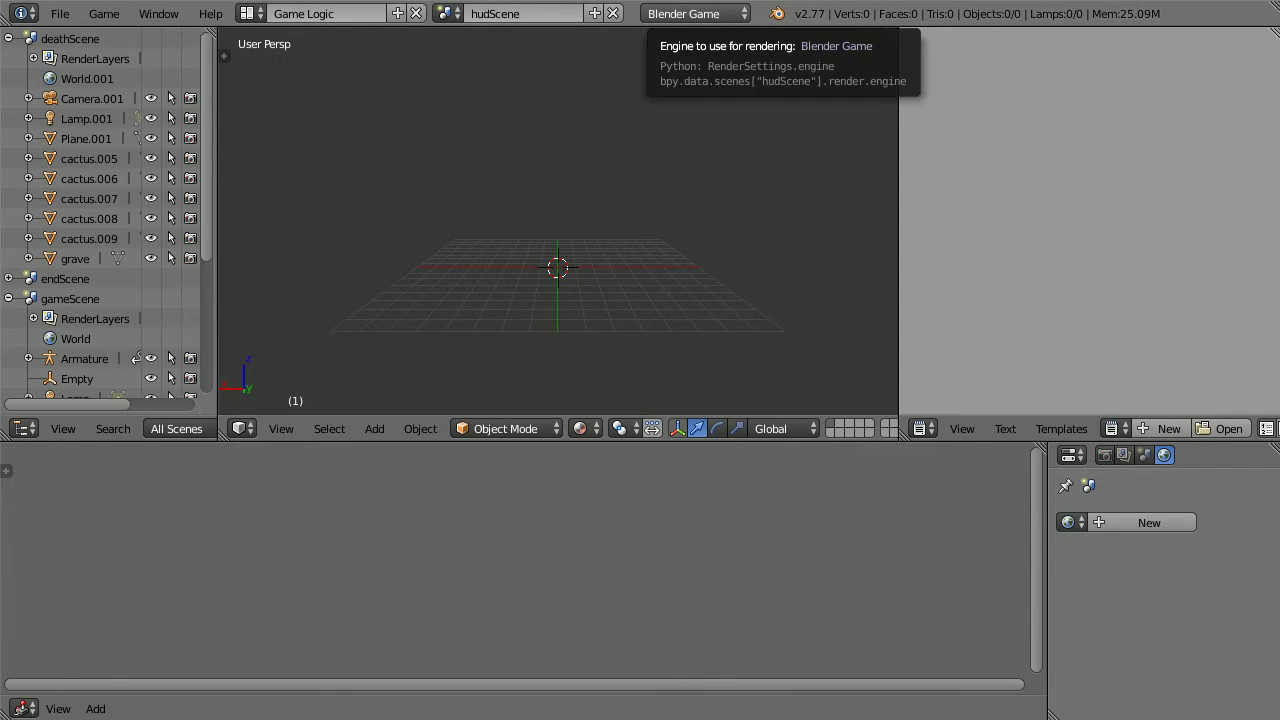
- Add a camera to hudScene and reset its rotation to zero
click(371, 429)
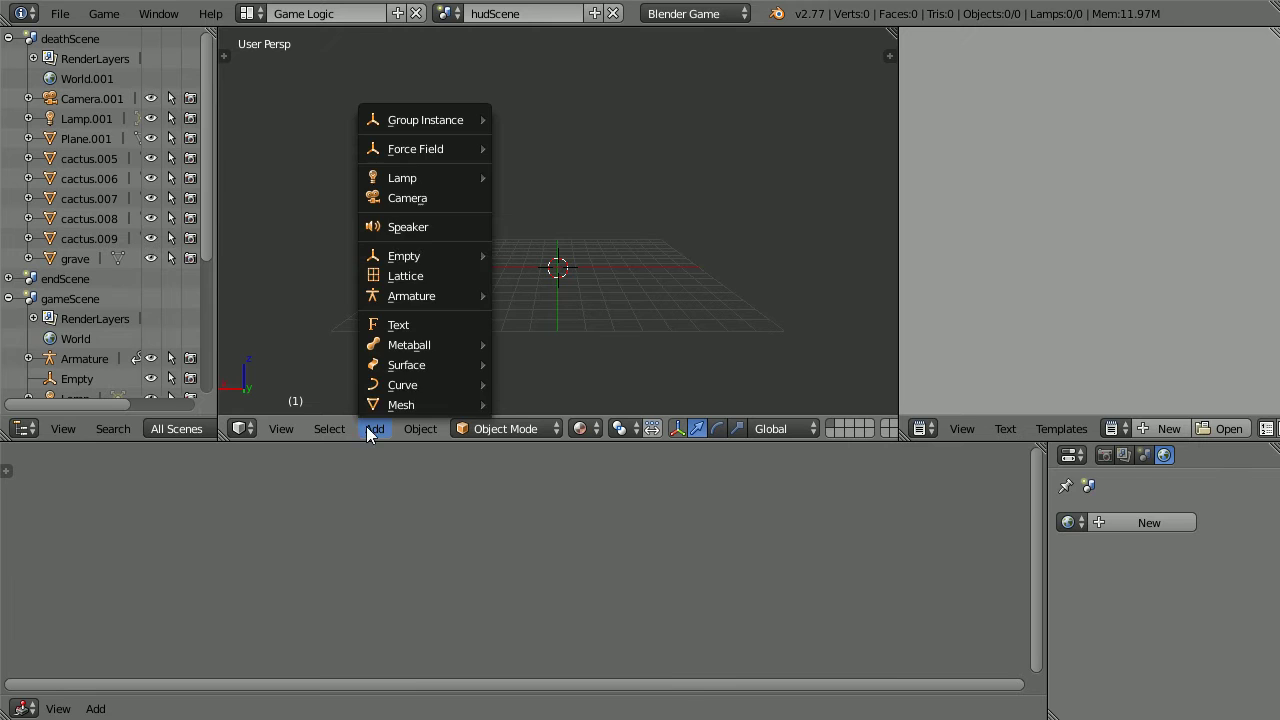
click(448, 198)
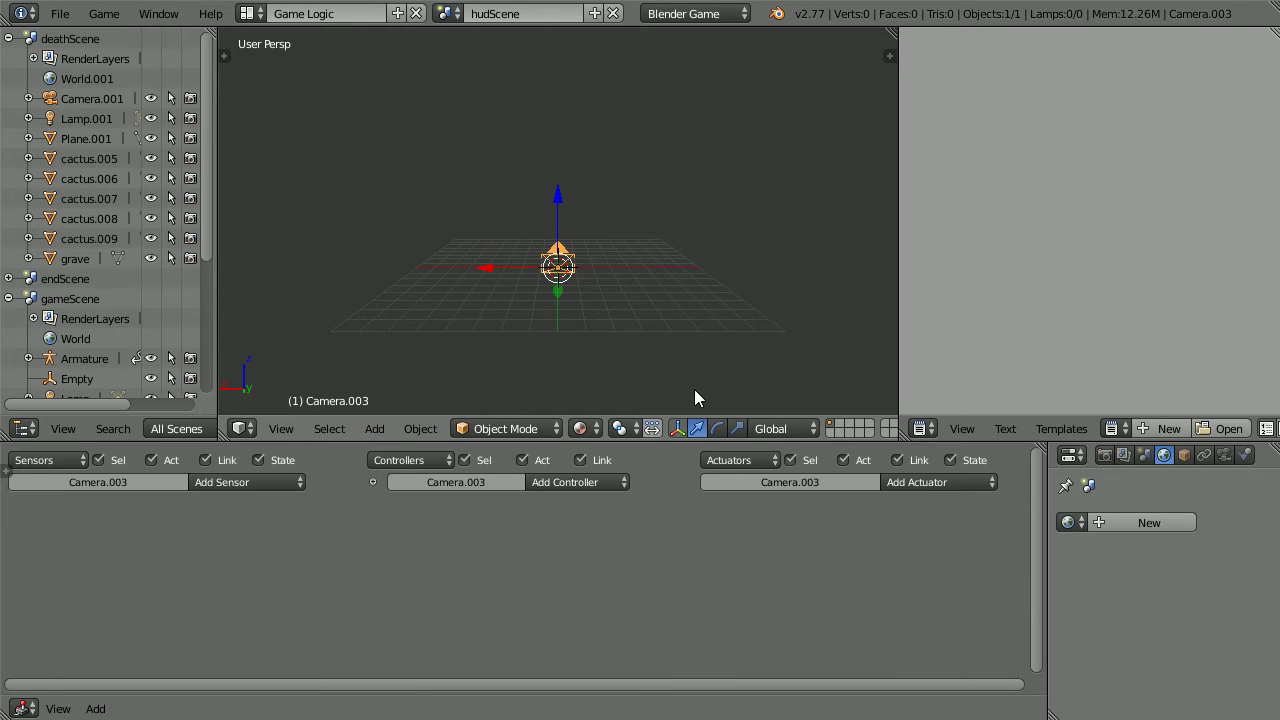
click(1186, 457)
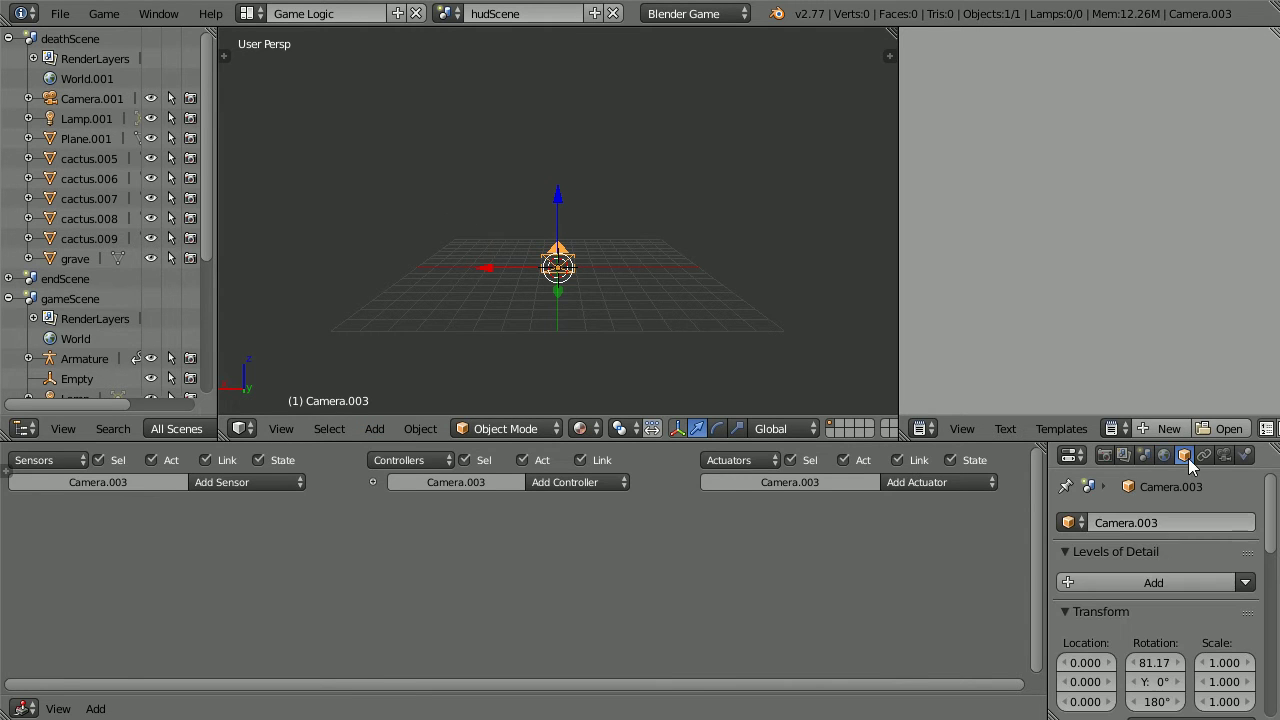
right_click(1158, 688)
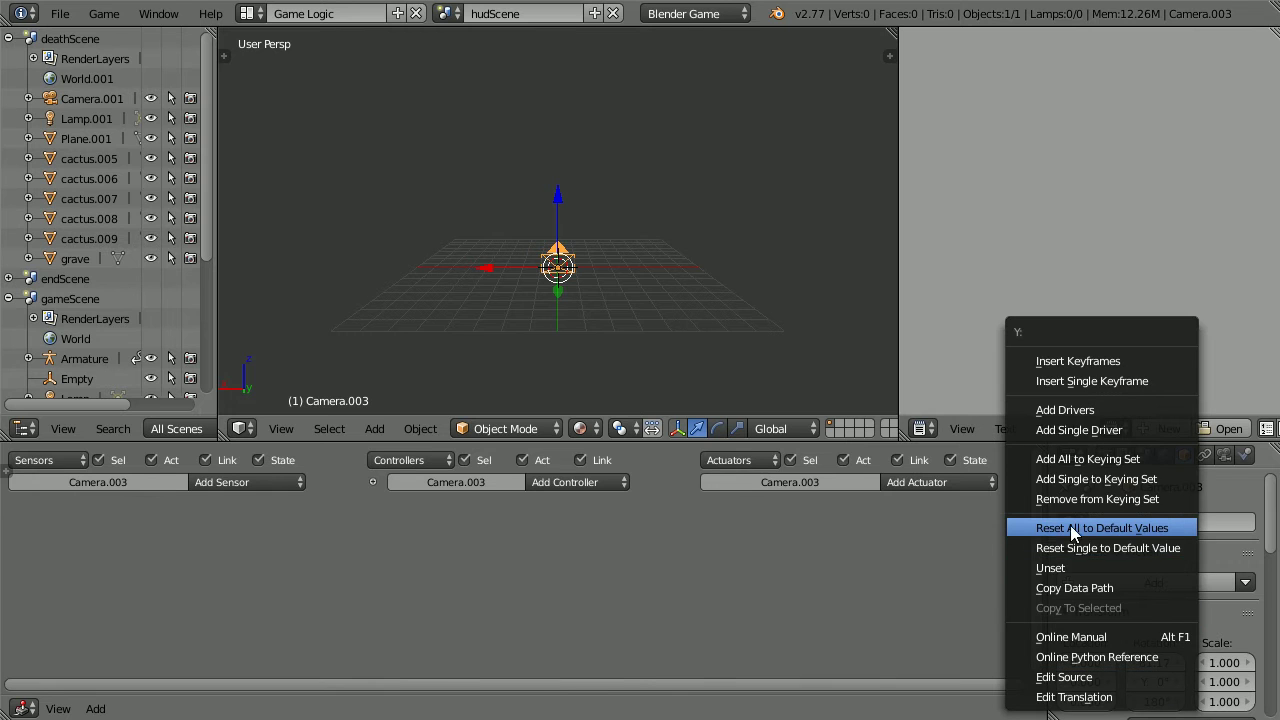
click(1170, 526)
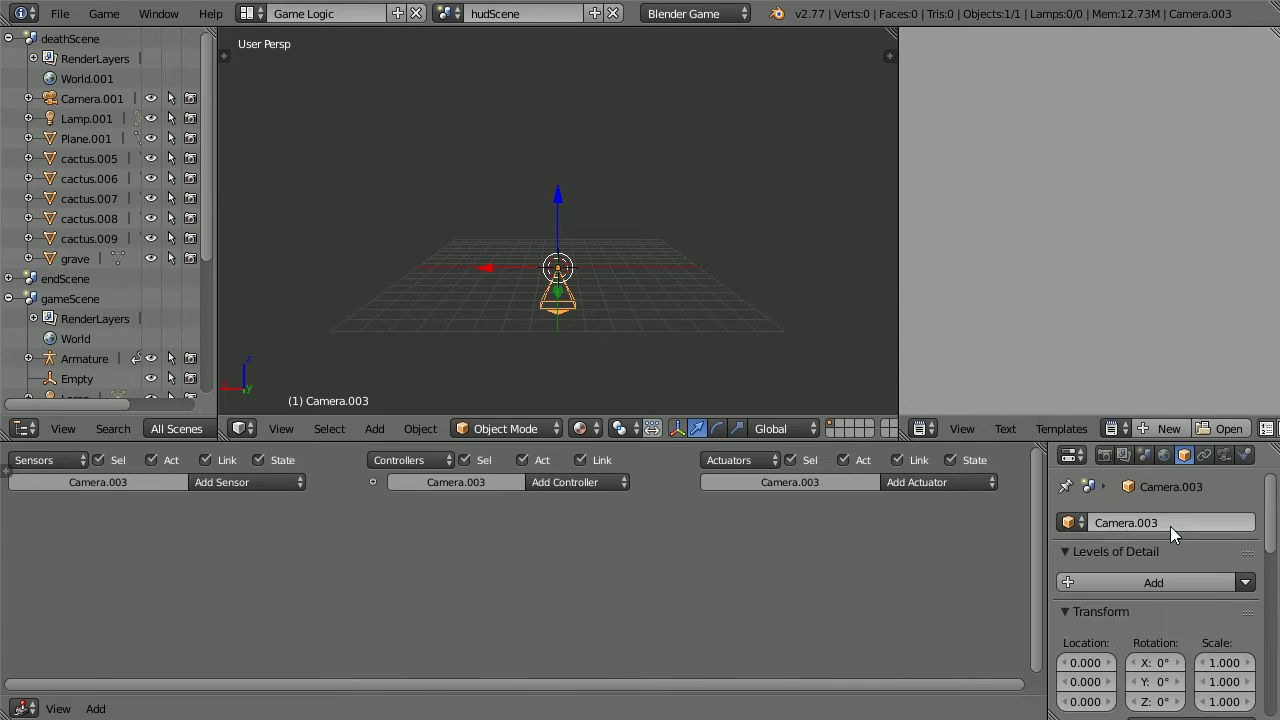
- Make the camera orthographic, raise it about 10 units, and view through it
click(1222, 454)
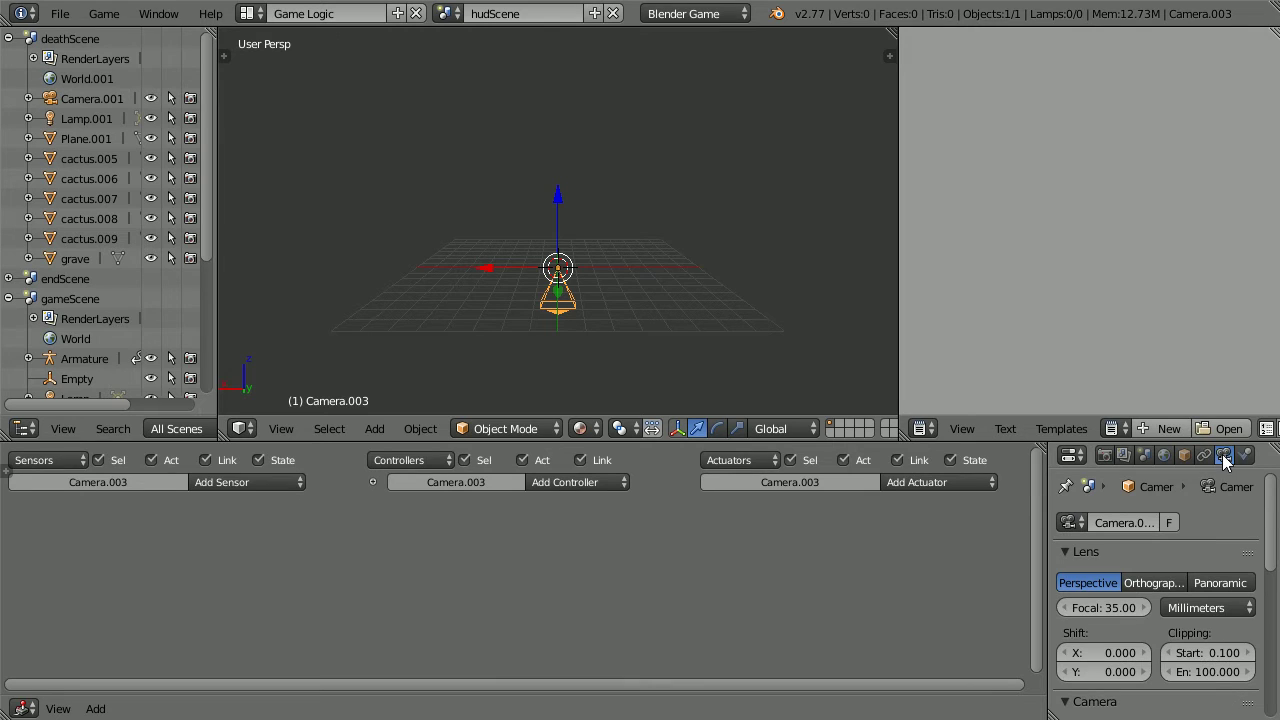
click(1168, 580)
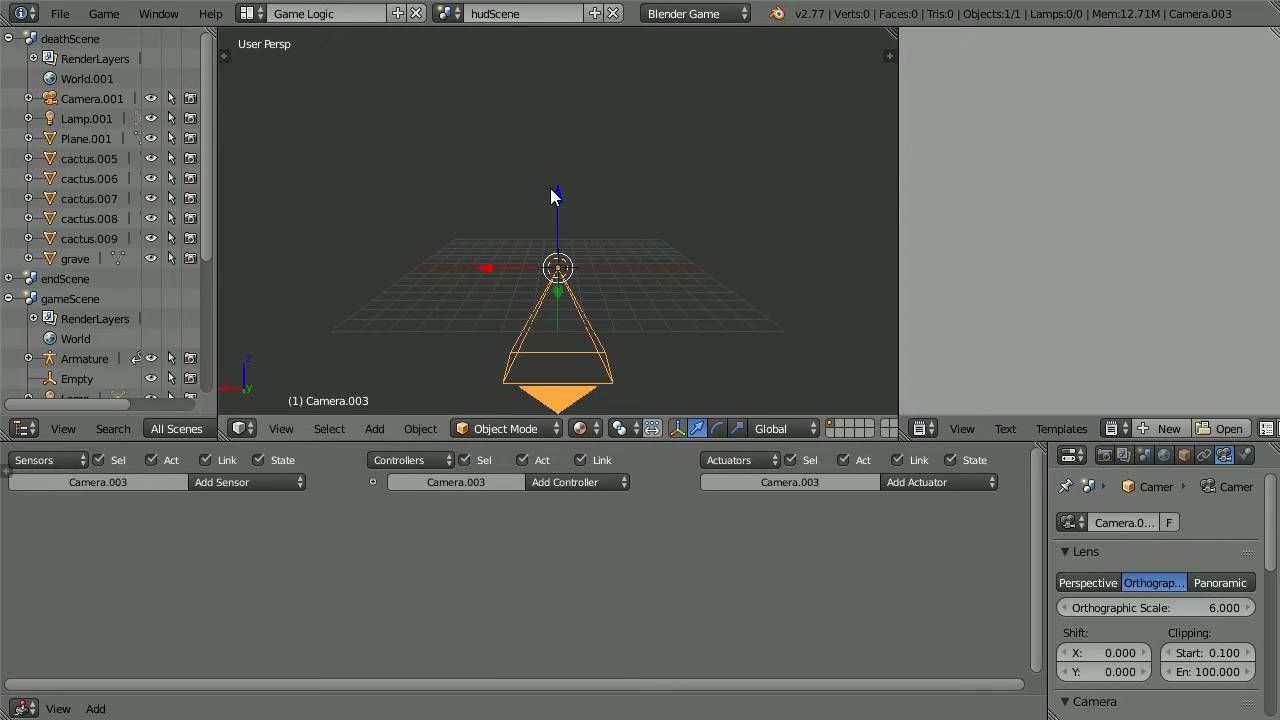
drag(550, 188, 553, 374)
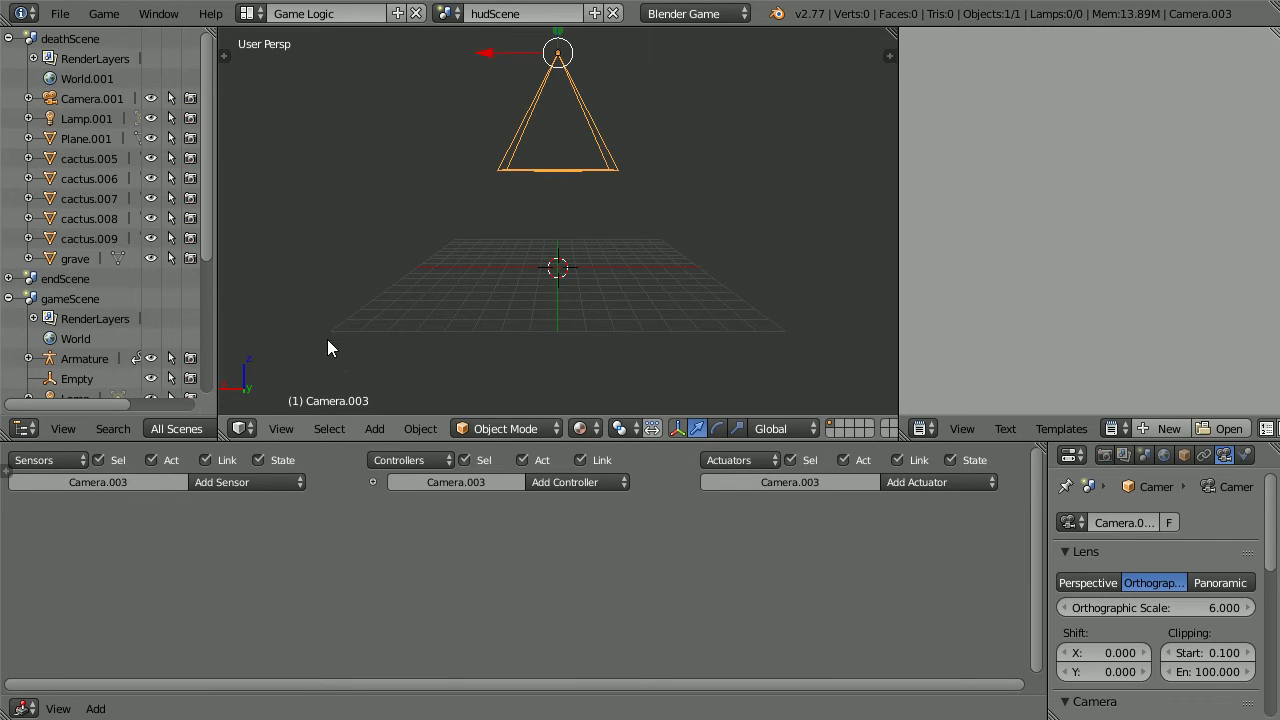
click(284, 428)
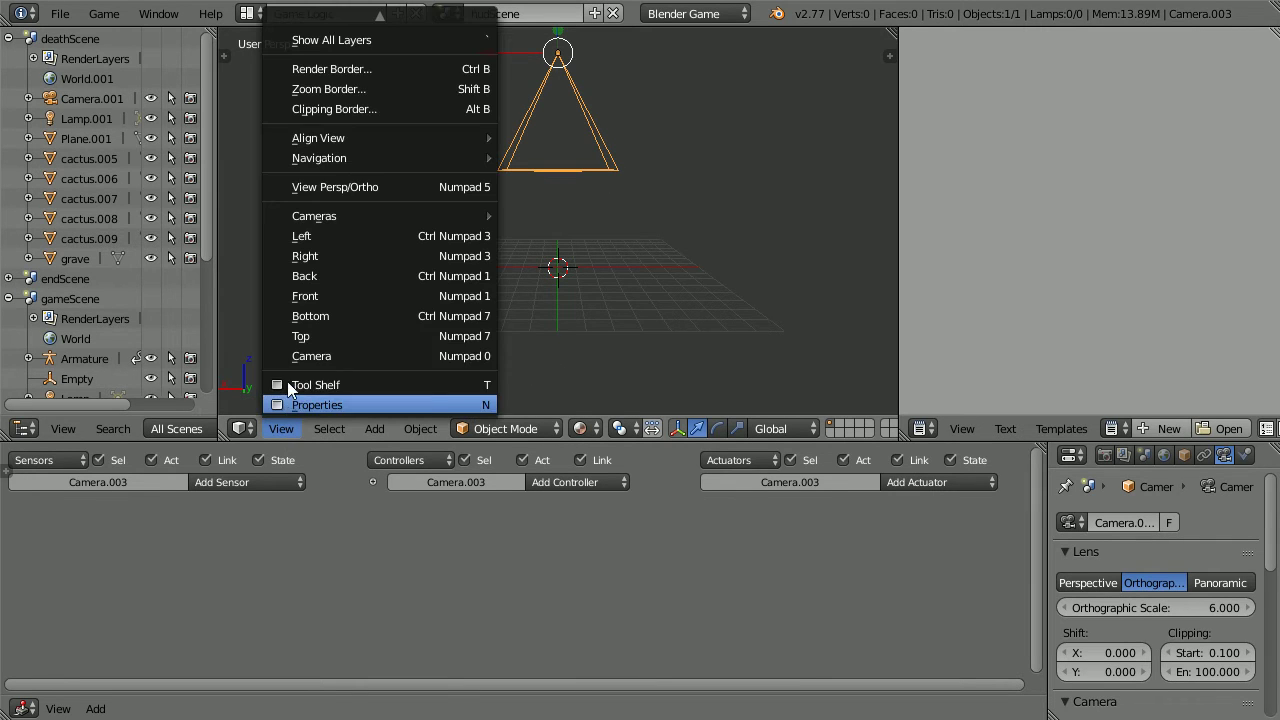
click(357, 357)
- Add a text object at the scene centre with font size 0.5
click(372, 428)
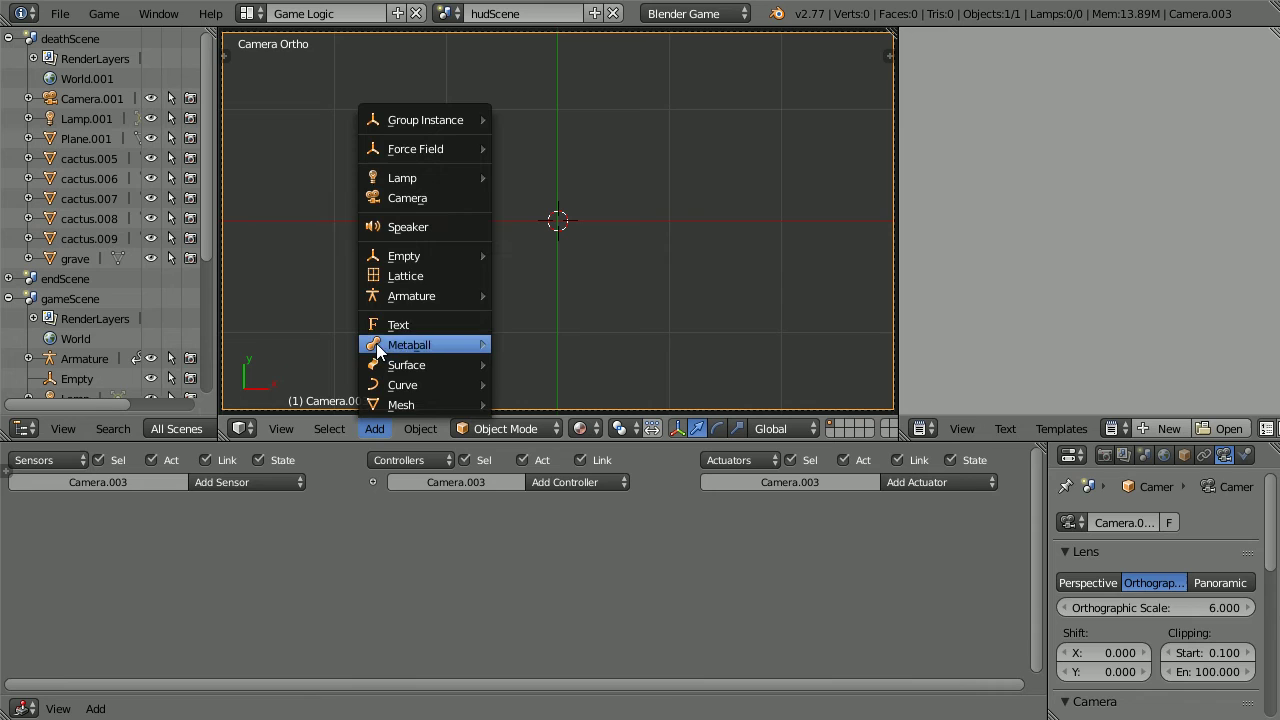
click(447, 326)
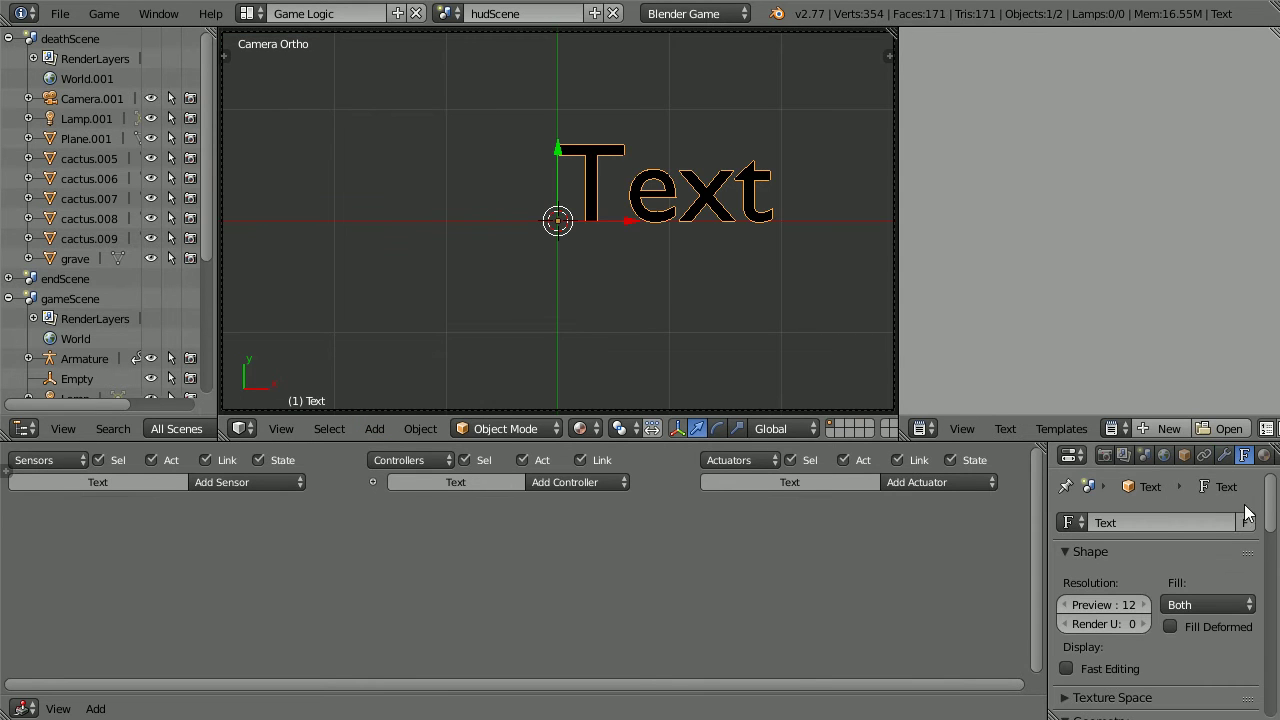
scroll(1160, 600, down, 10)
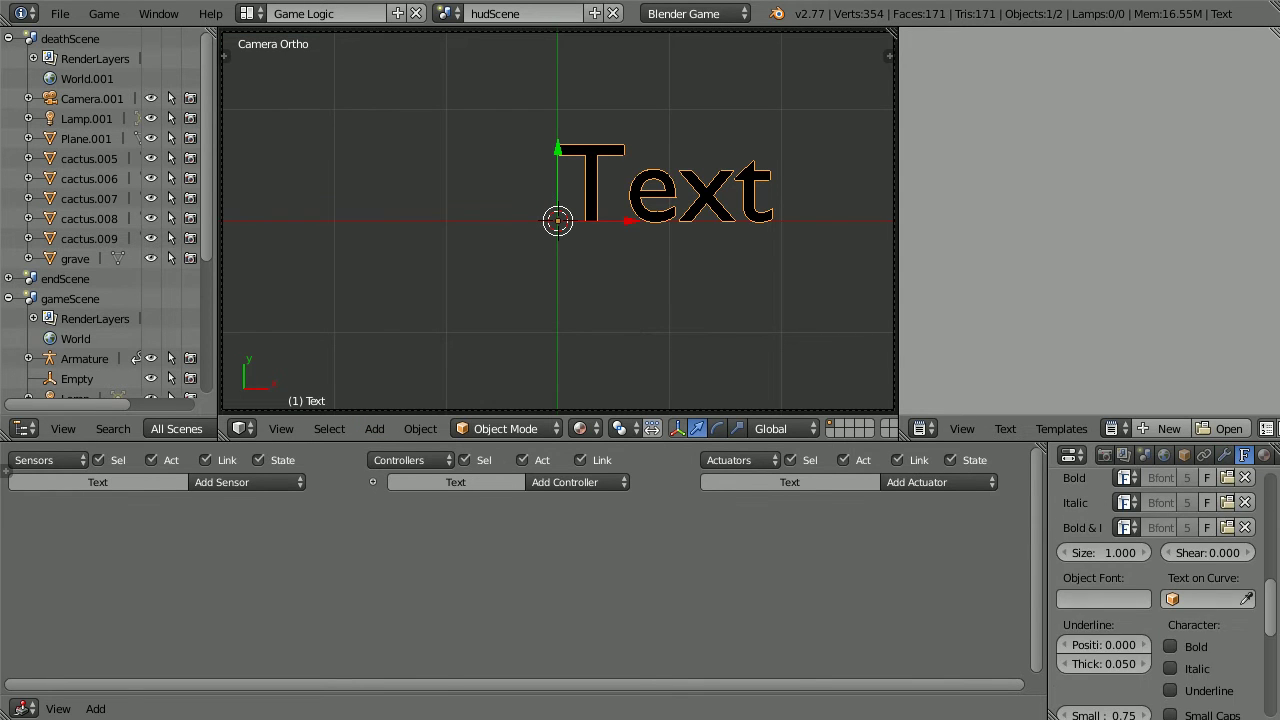
click(1110, 548)
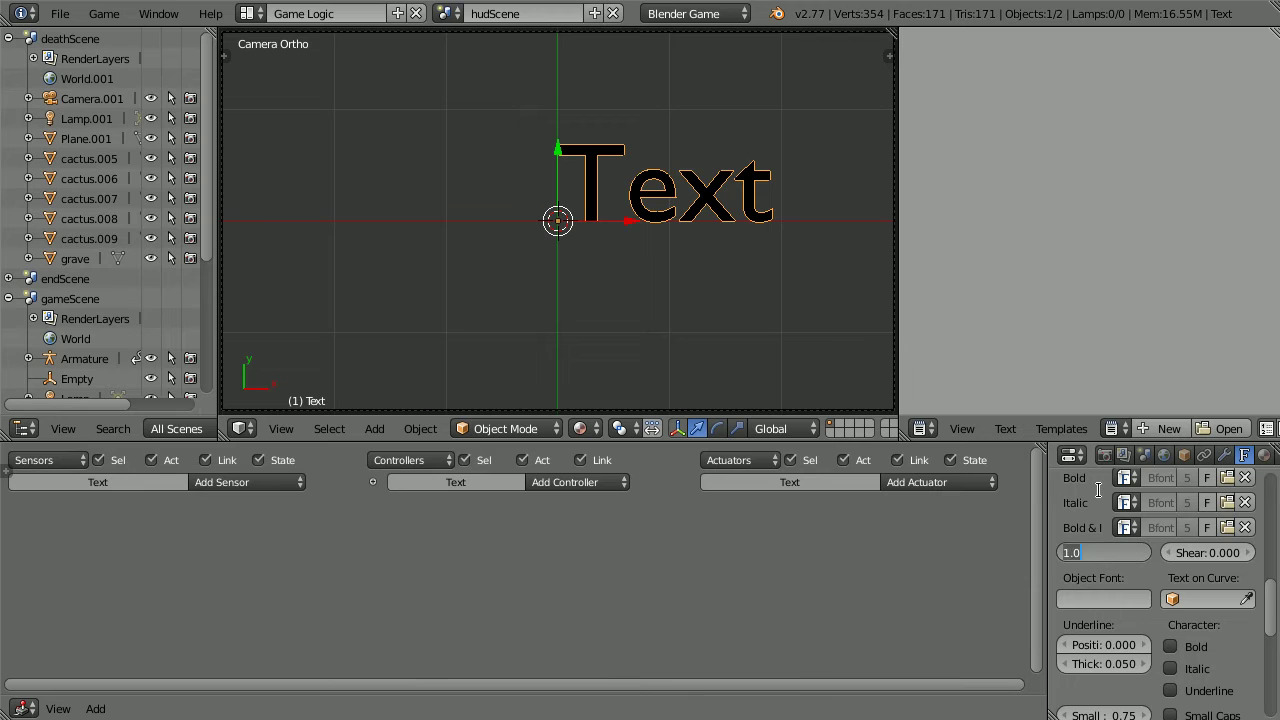
text(0.5)
key(Return)
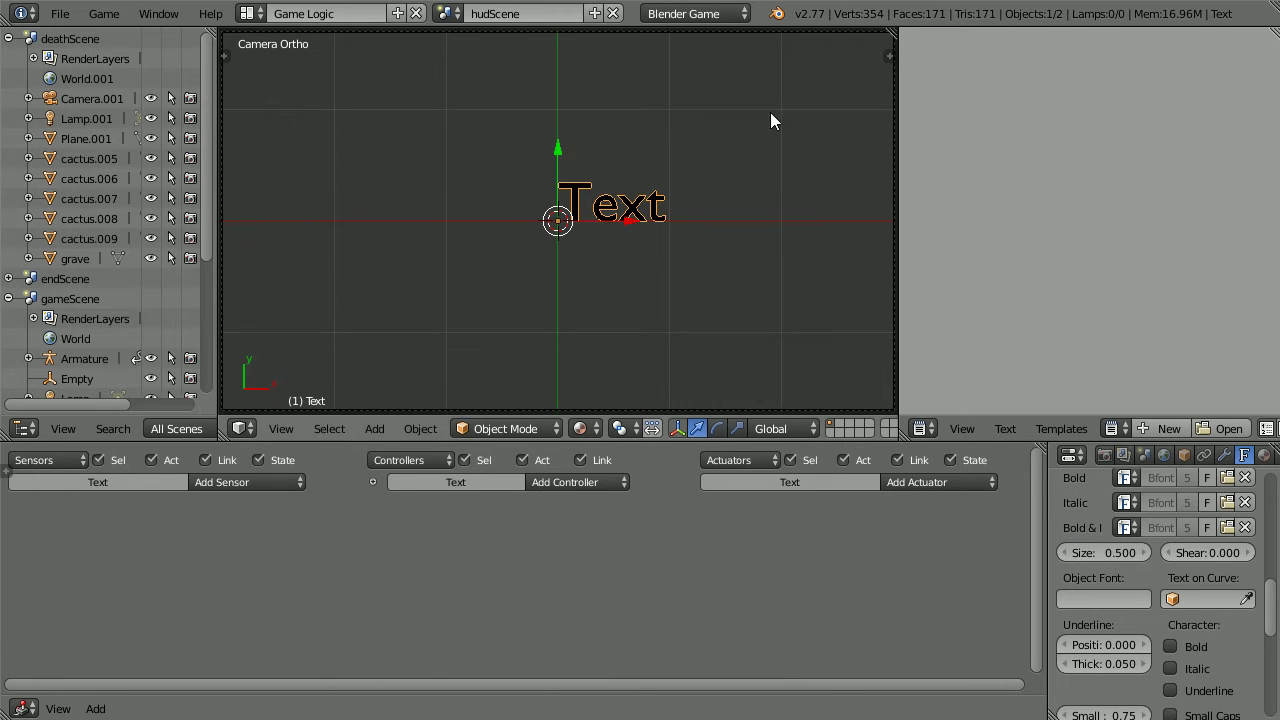
- Change the text's wording from 'Text' to 'Score:' and return to Object Mode
click(501, 427)
click(530, 382)
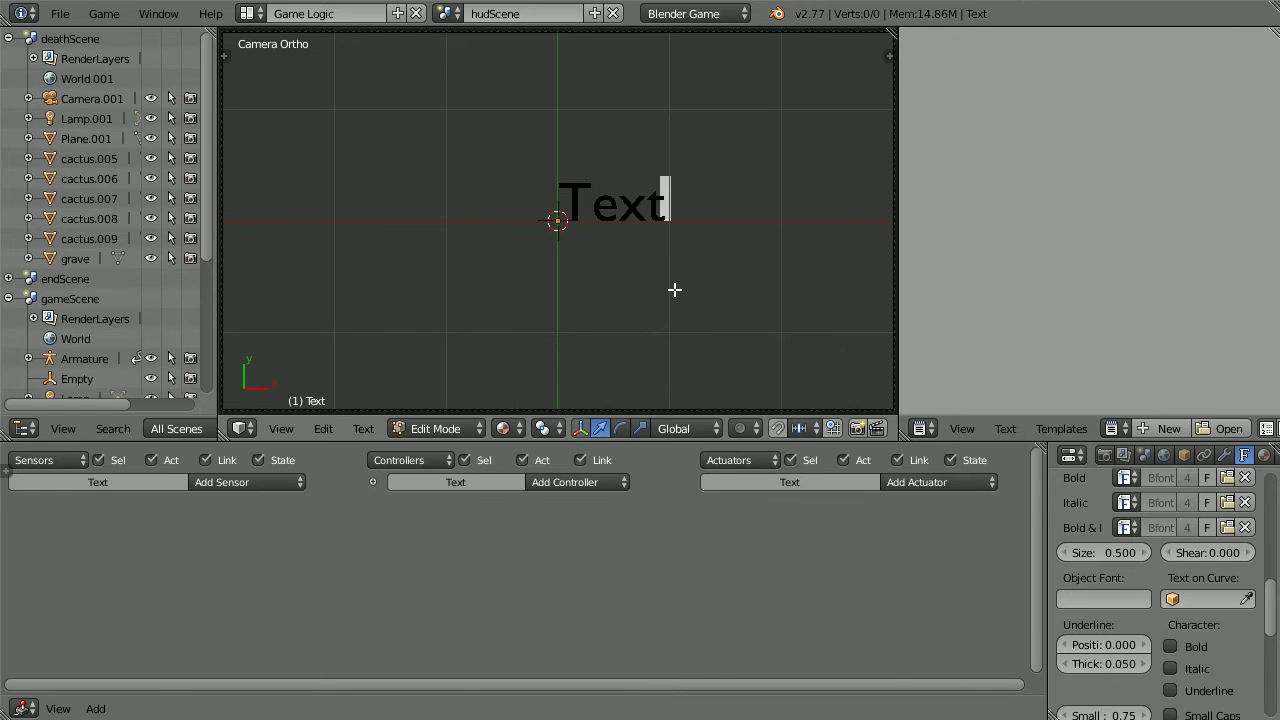
key(BackSpace)
key(BackSpace)
key(BackSpace)
key(BackSpace)
text(Sco)
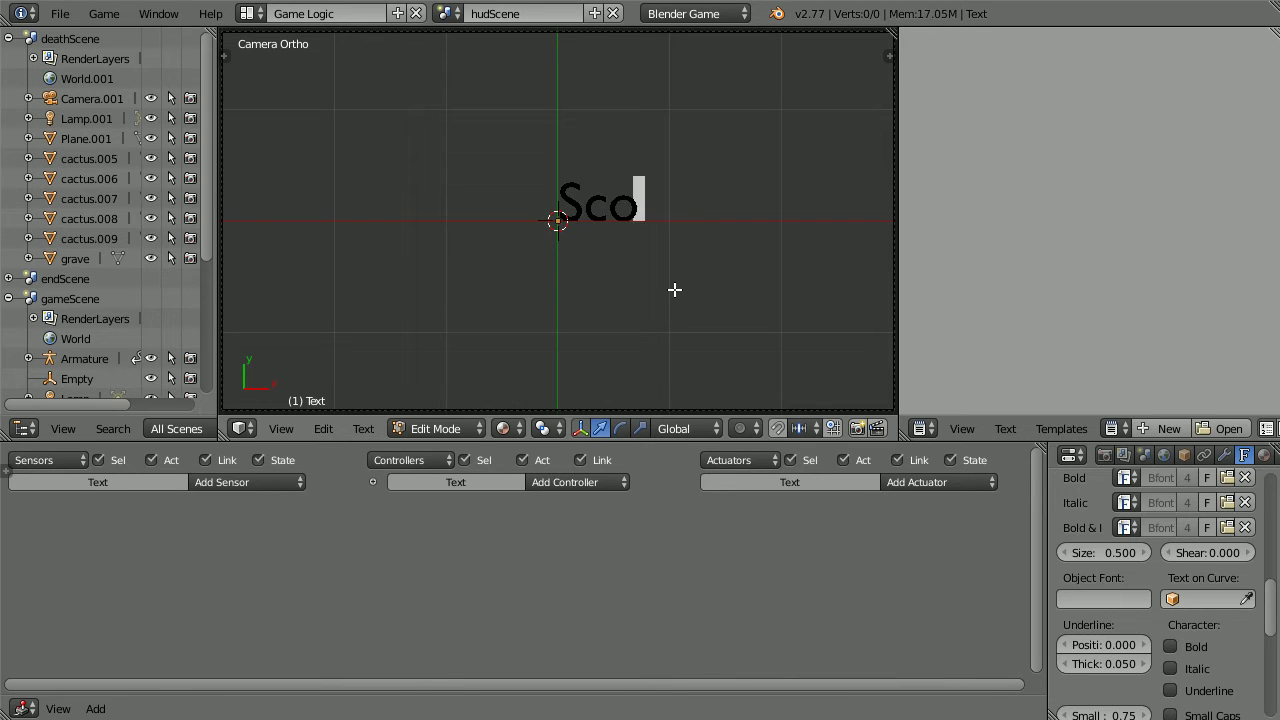
text(re:)
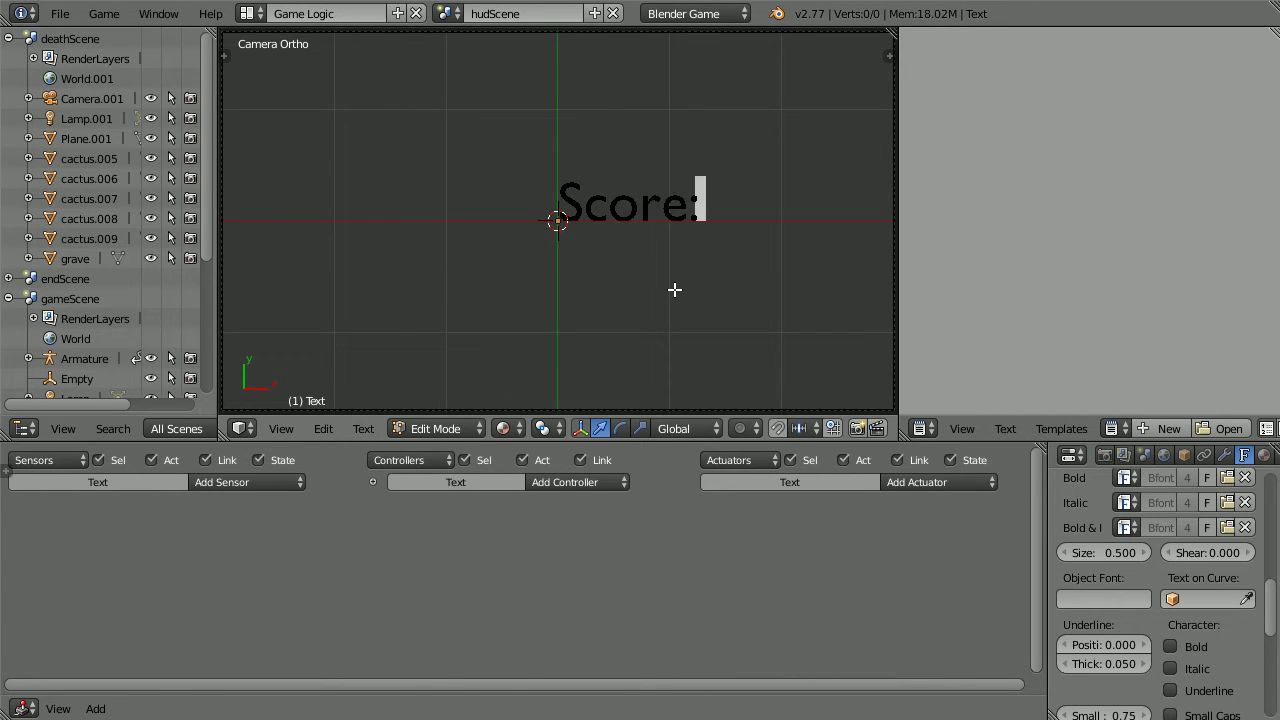
click(446, 428)
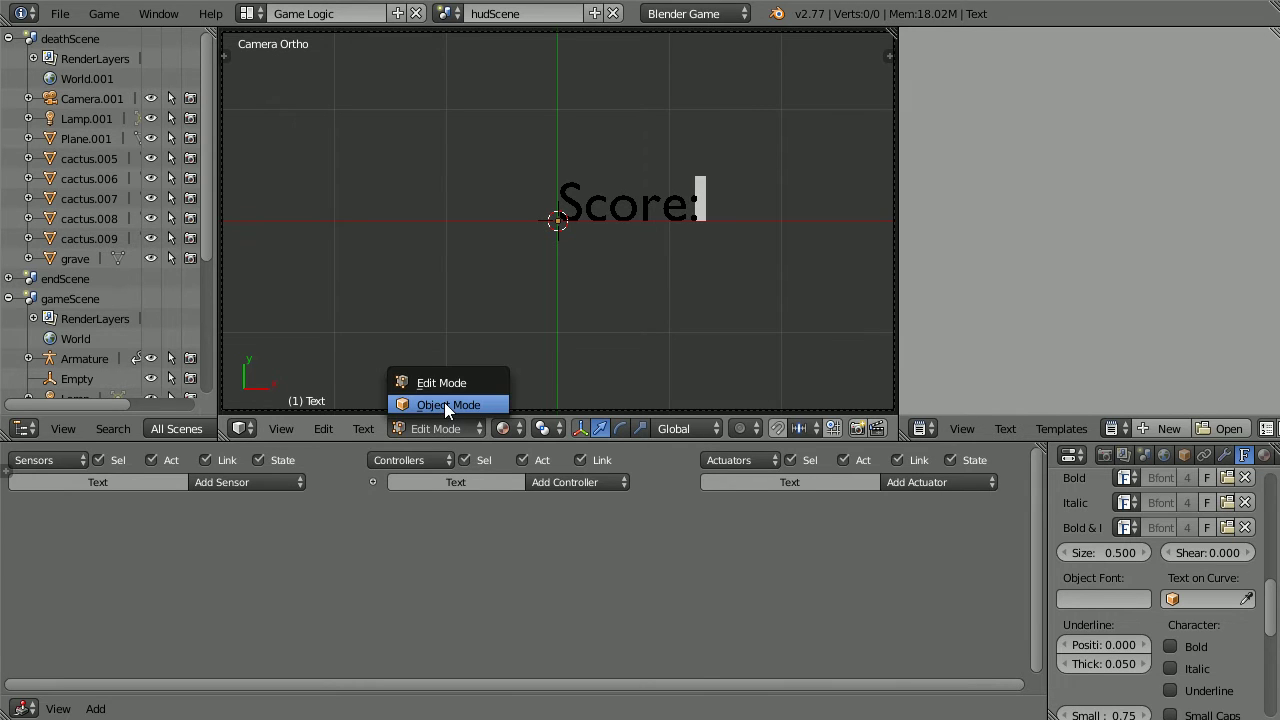
click(444, 403)
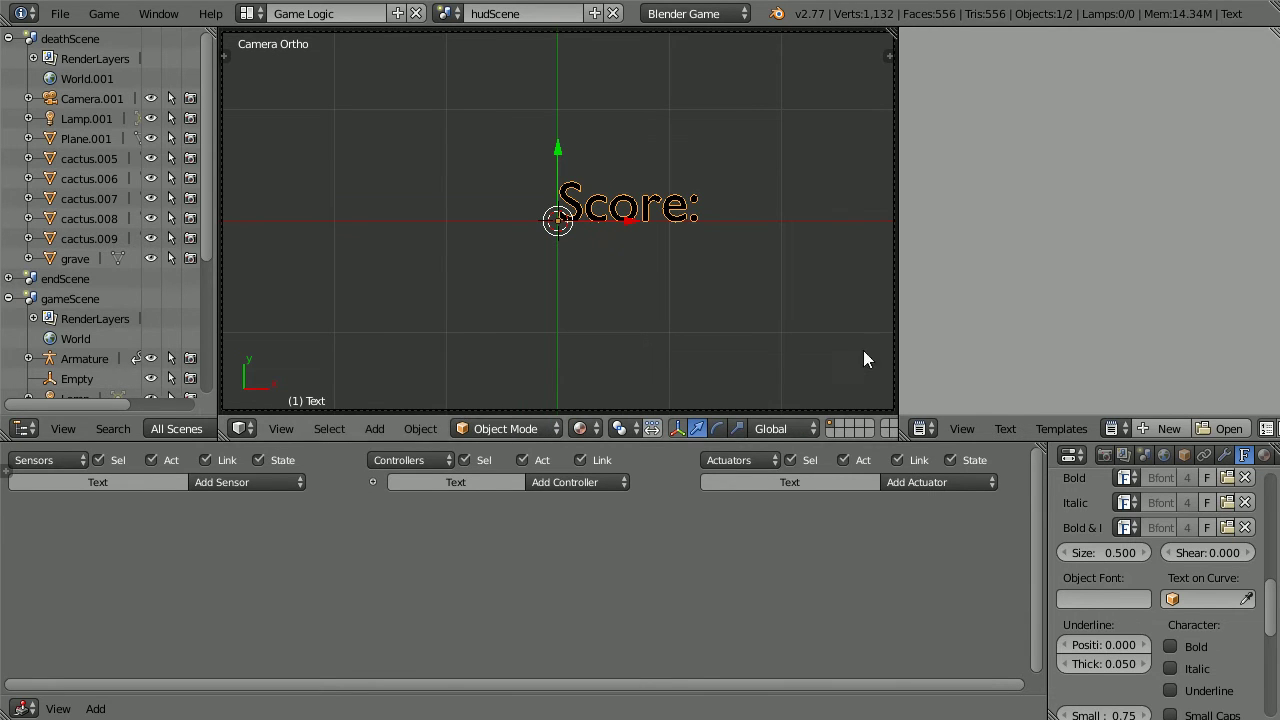
- Create a new material for the Score: text
click(1264, 455)
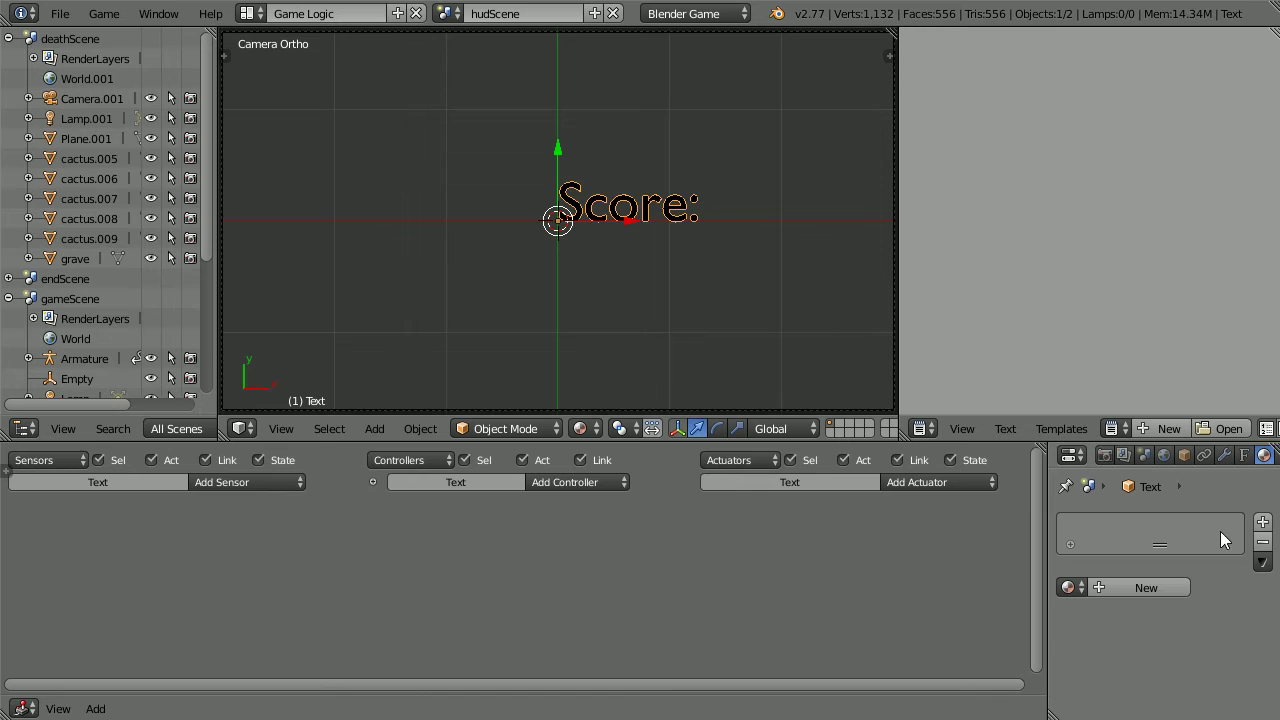
click(1179, 583)
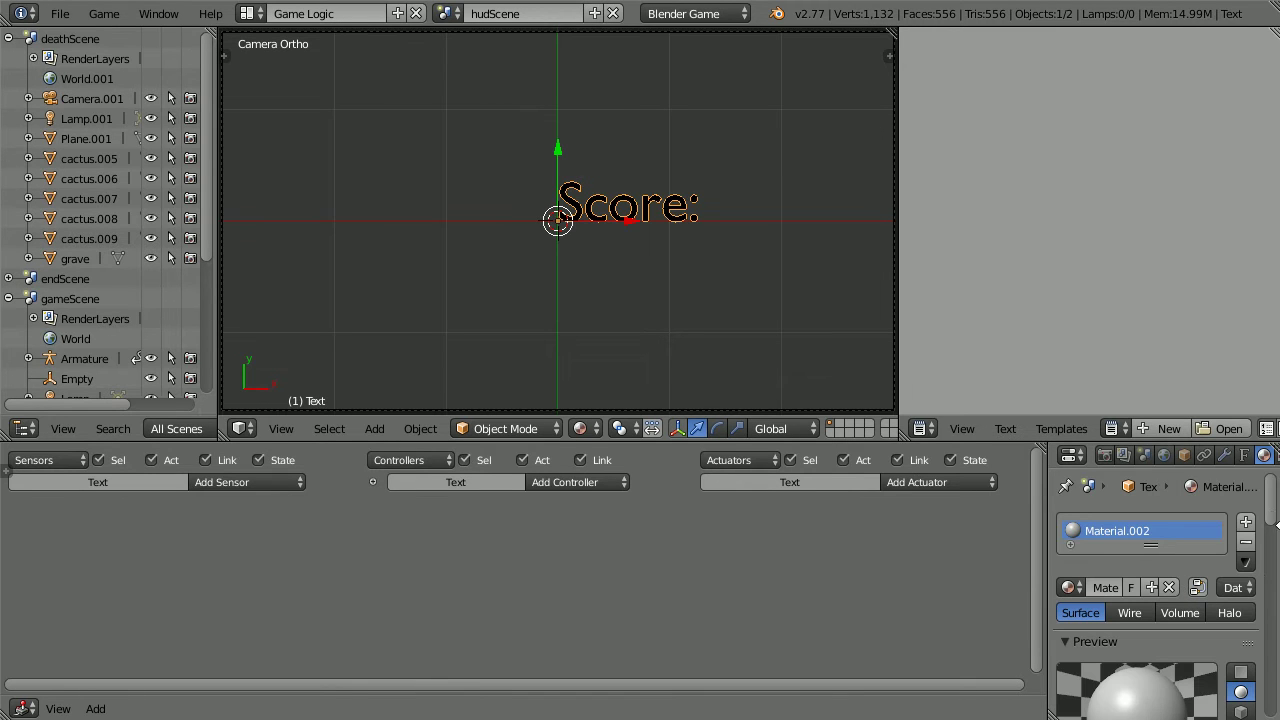
scroll(1274, 520, down, 10)
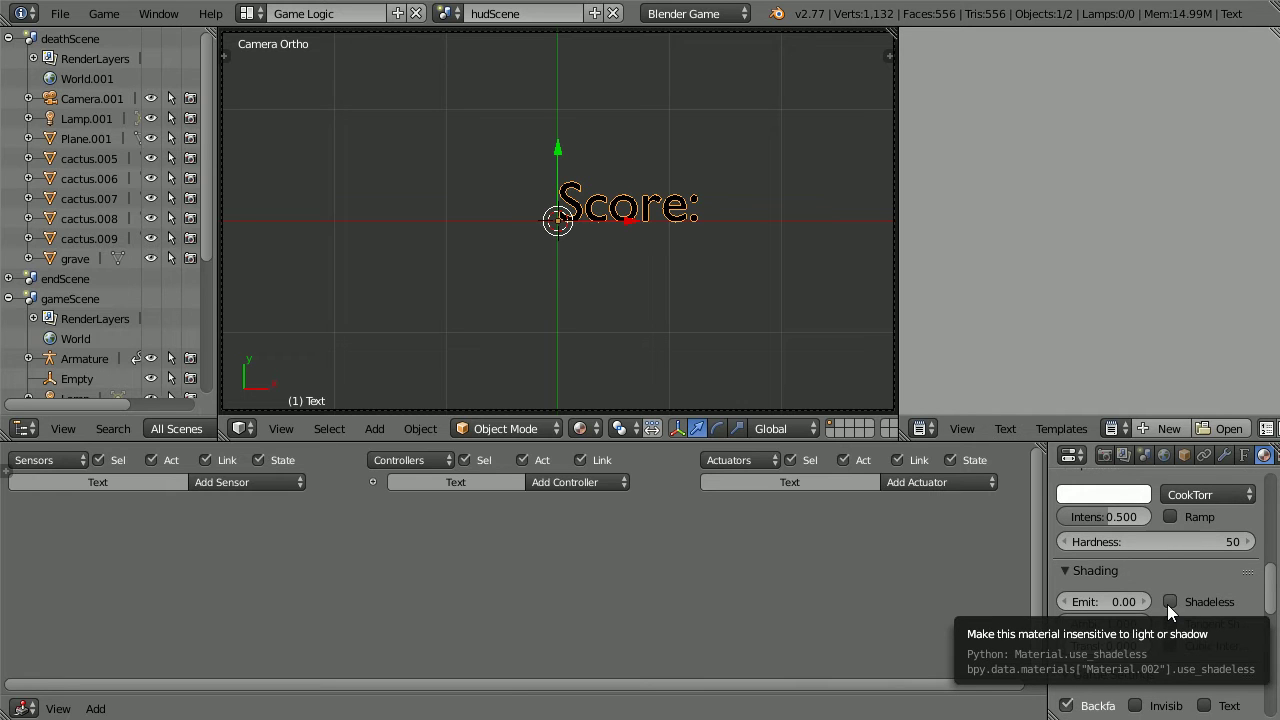
- Make the material shadeless and move the text into the camera view's top-left corner
click(1169, 603)
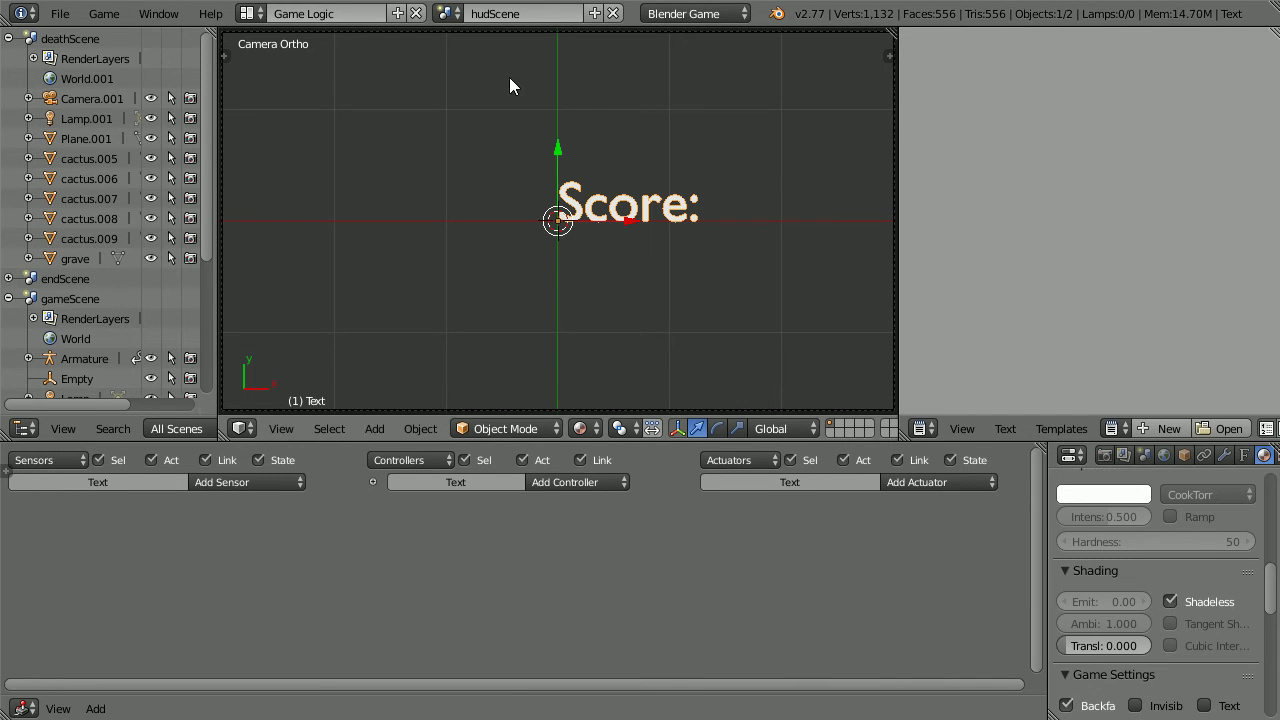
drag(625, 224, 300, 272)
drag(240, 158, 246, 388)
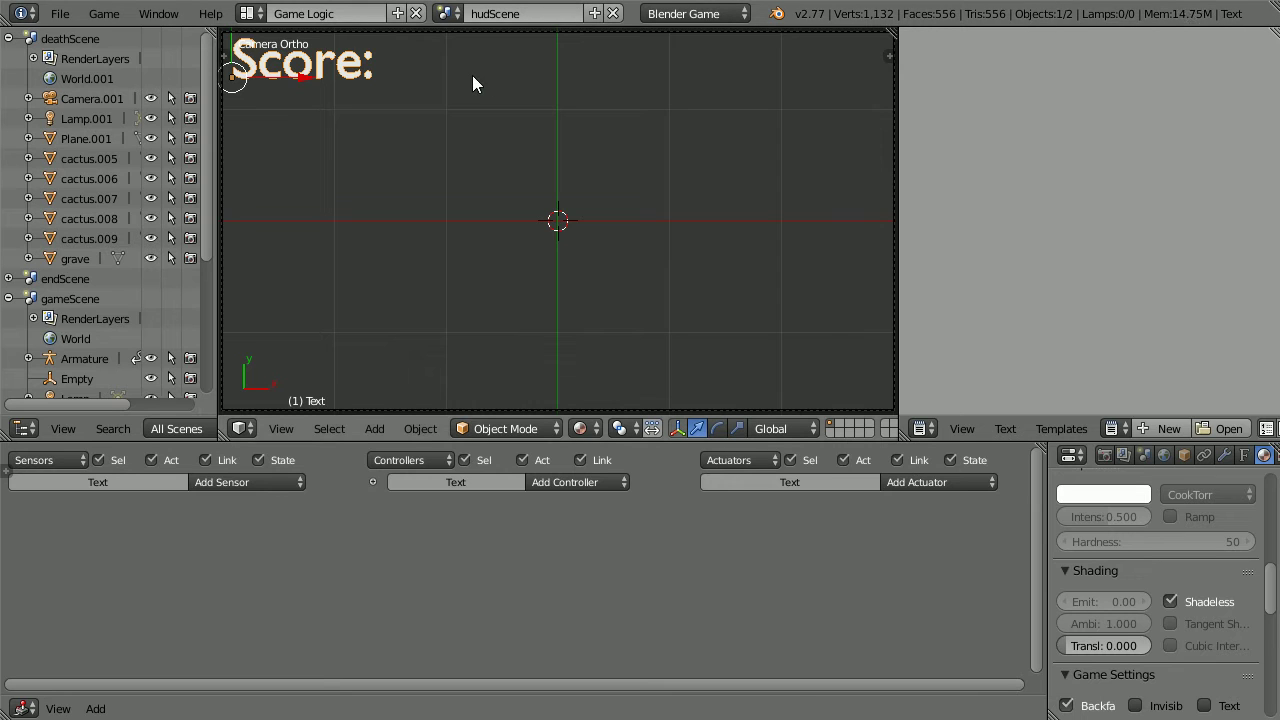
- Duplicate the Score: text and place the copy just right of it
key(shift+d)
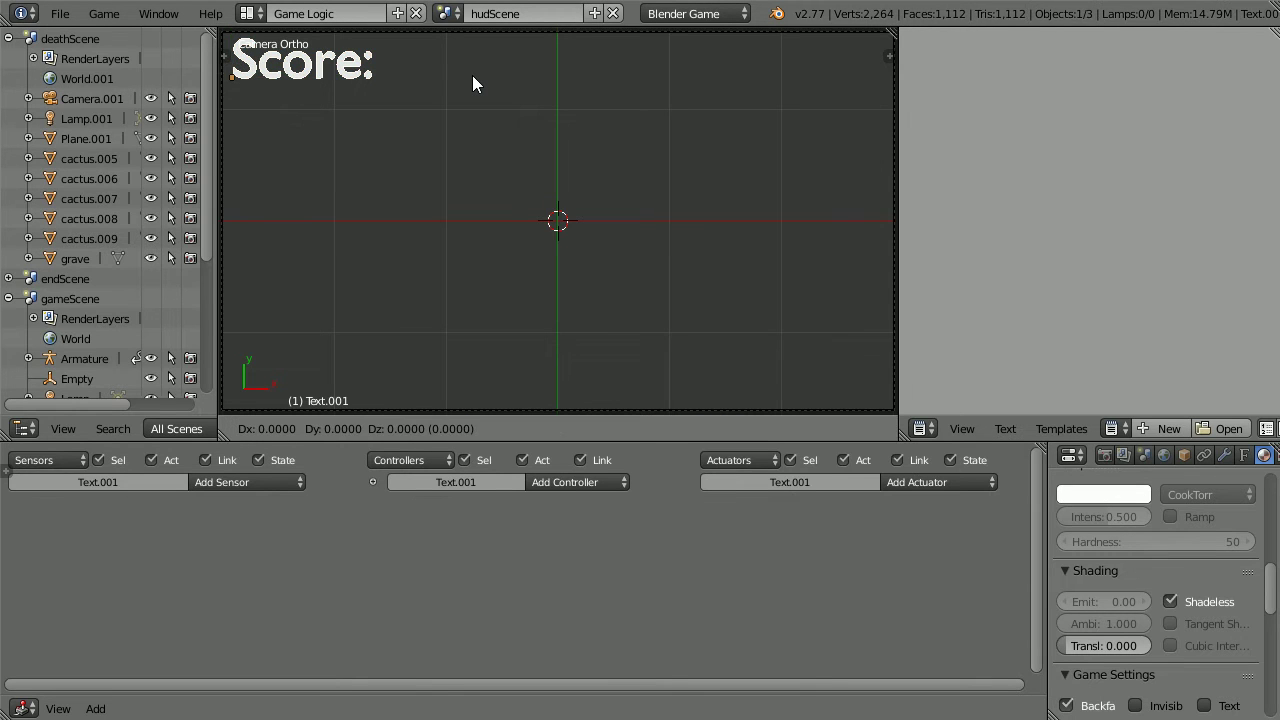
key(Escape)
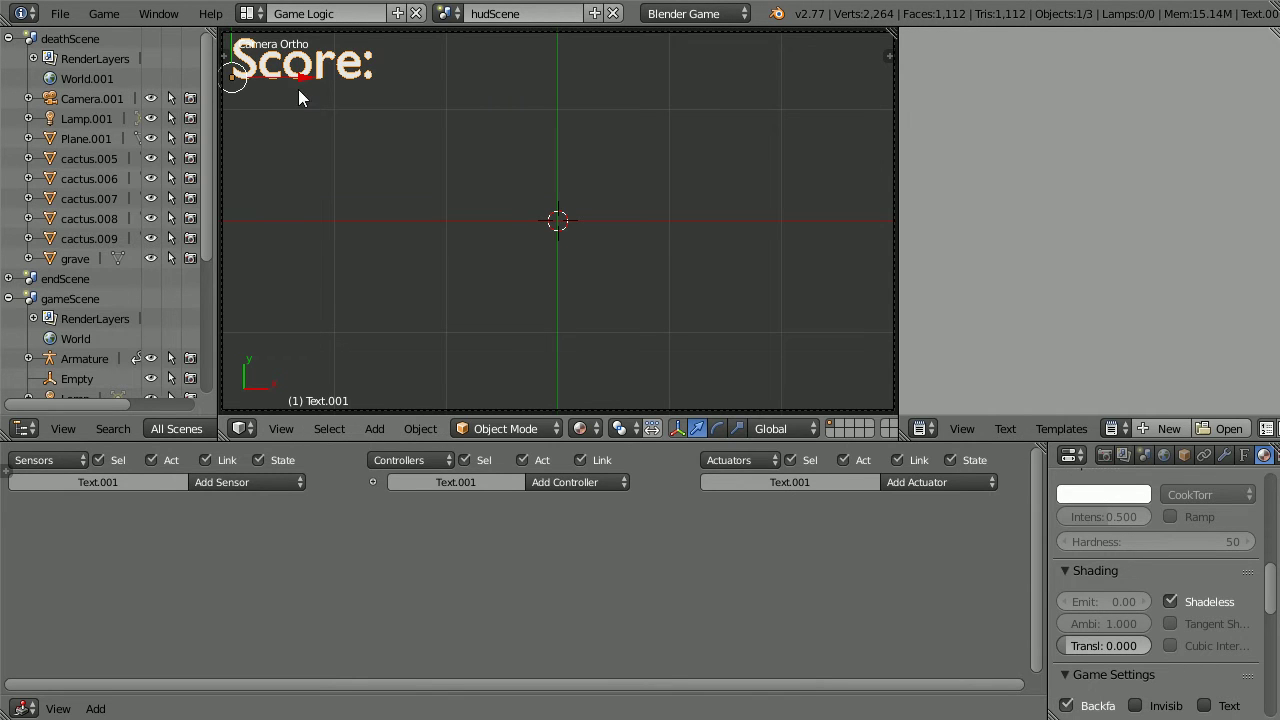
key(g)
click(465, 83)
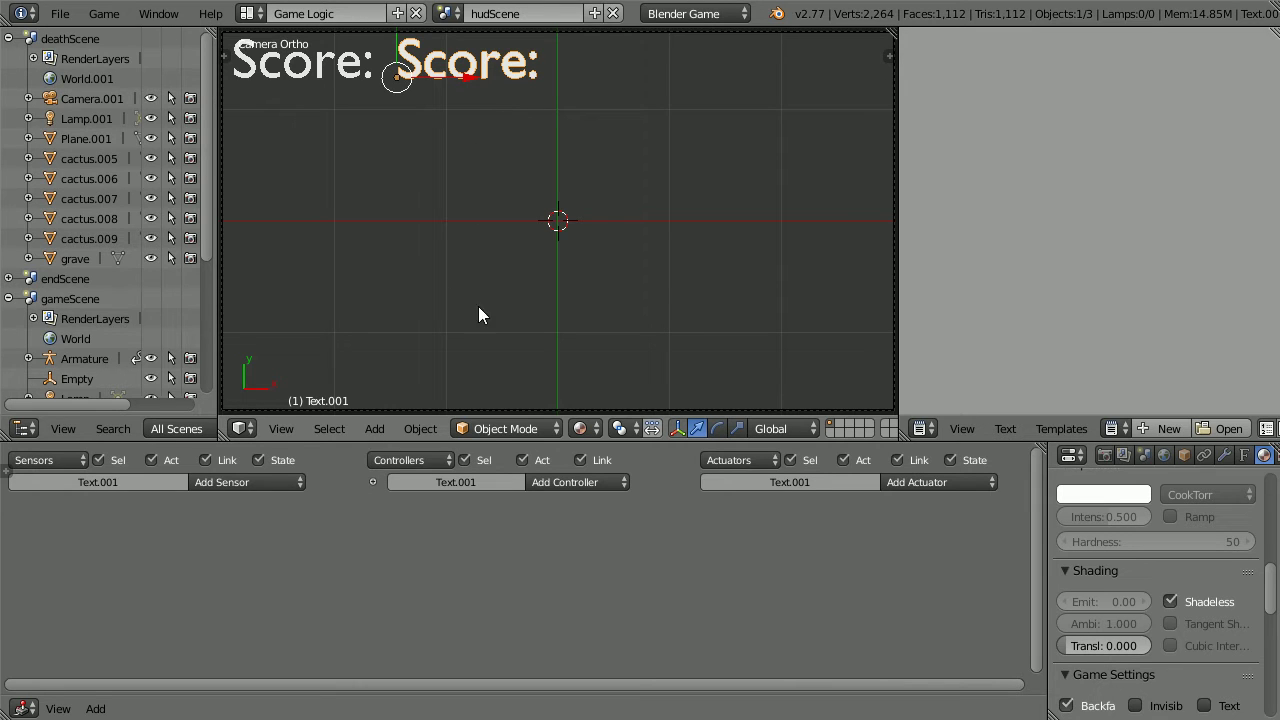
- Edit the copy so it reads 0, then duplicate that 0 text
click(507, 427)
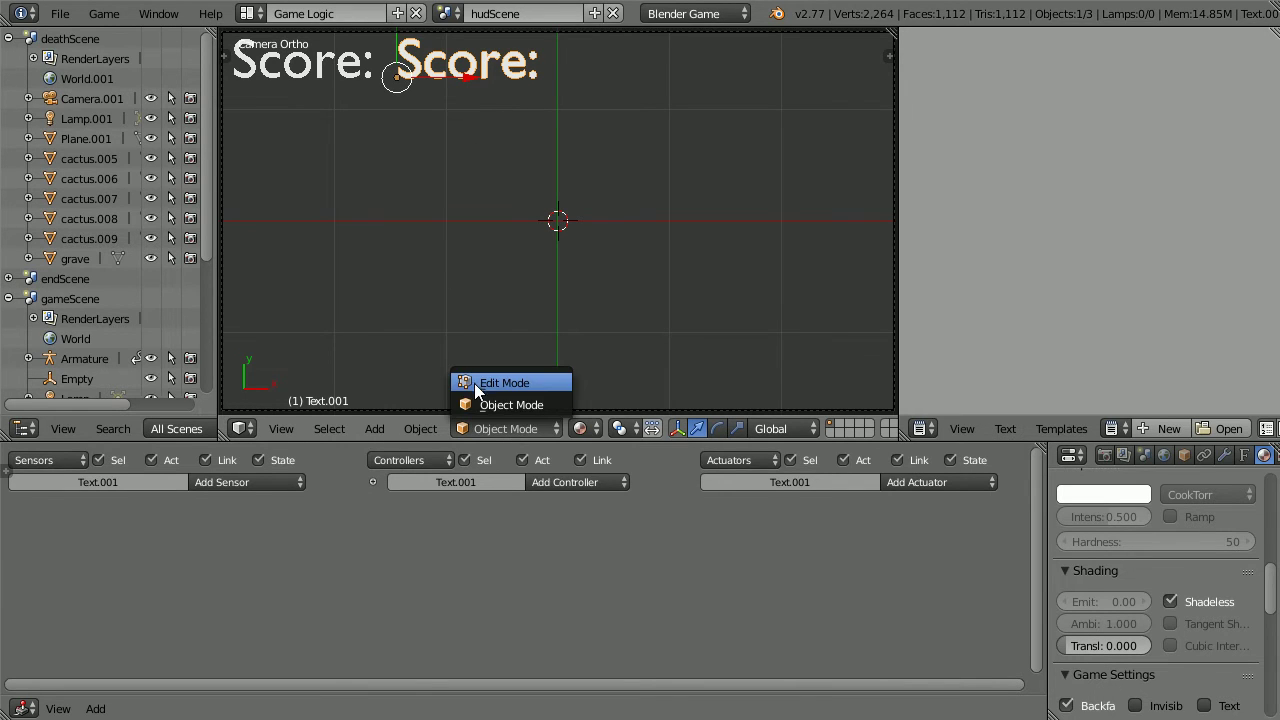
click(537, 382)
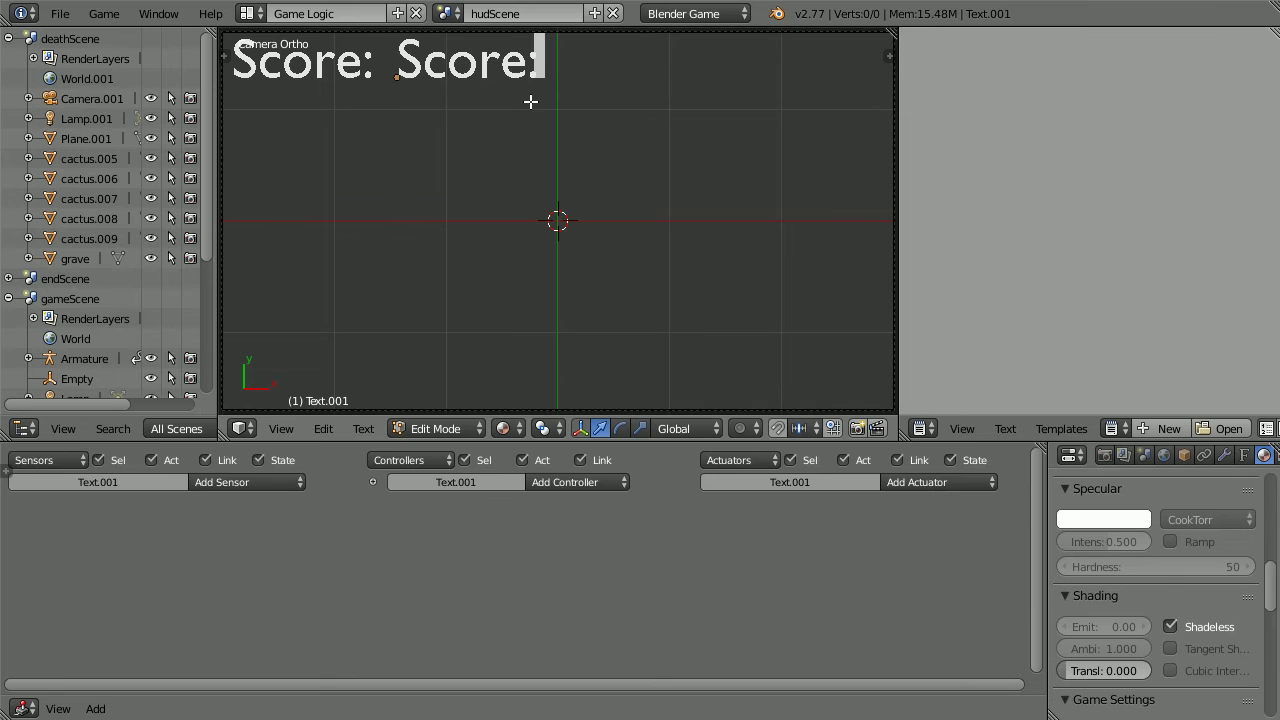
key(BackSpace)
key(BackSpace)
key(BackSpace)
key(BackSpace)
key(BackSpace)
key(BackSpace)
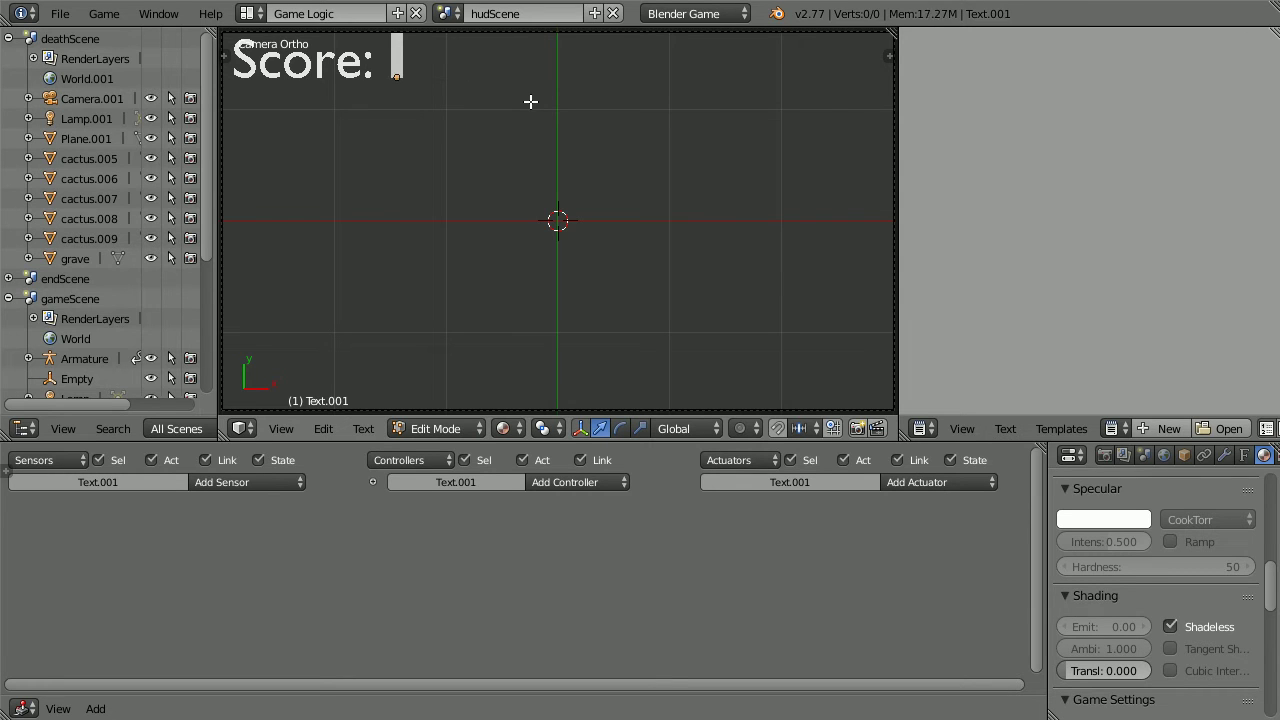
text(0)
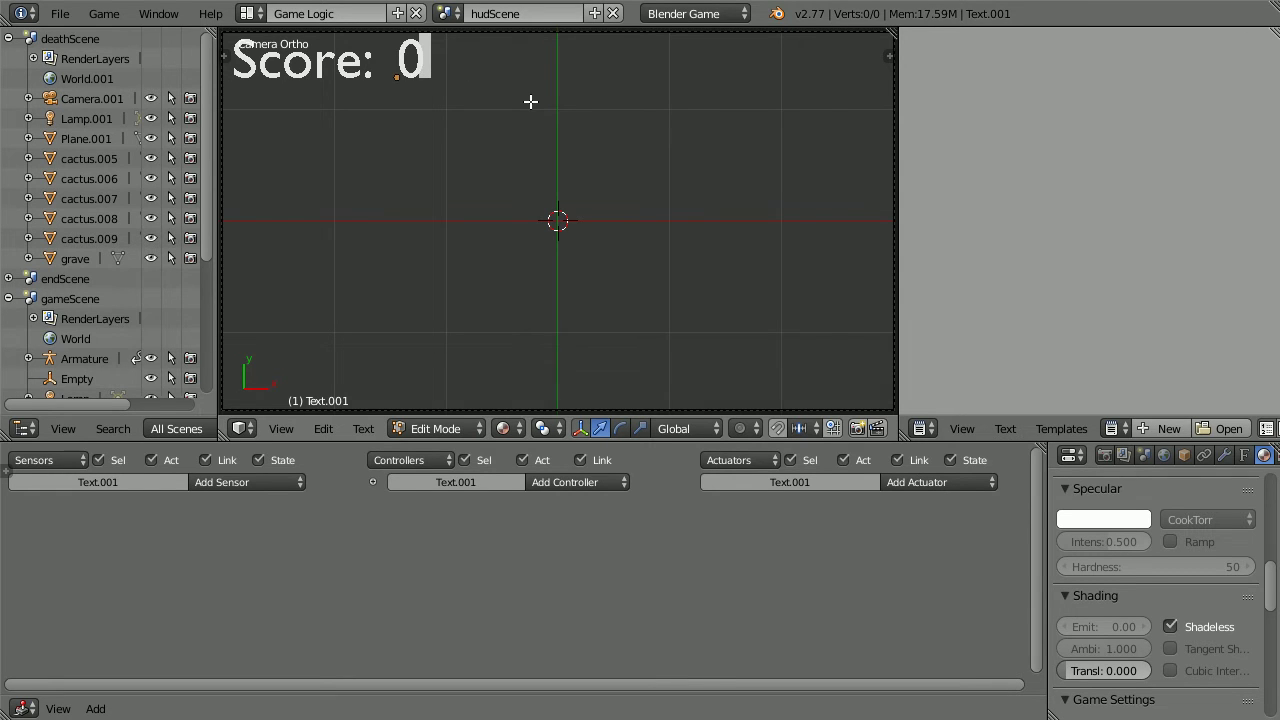
click(435, 427)
click(440, 406)
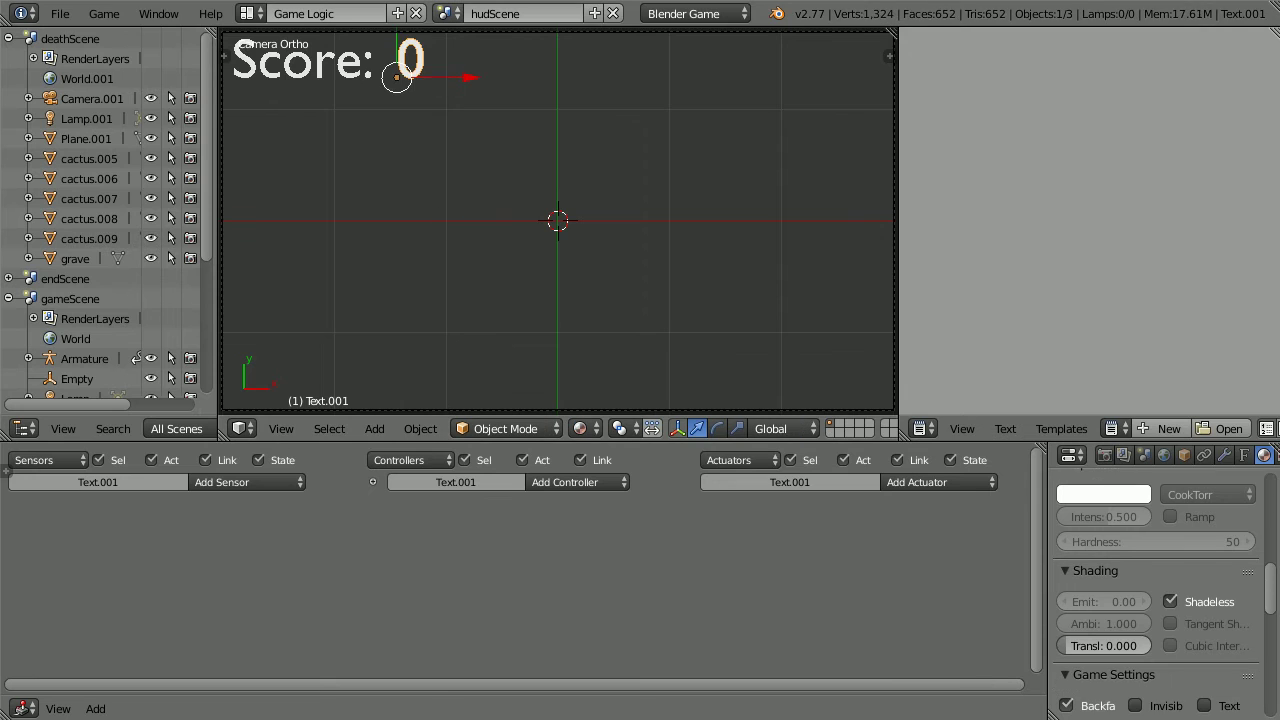
key(shift+d)
- Move the duplicate right of the 0, change it to 'Health:', and duplicate it again
key(Escape)
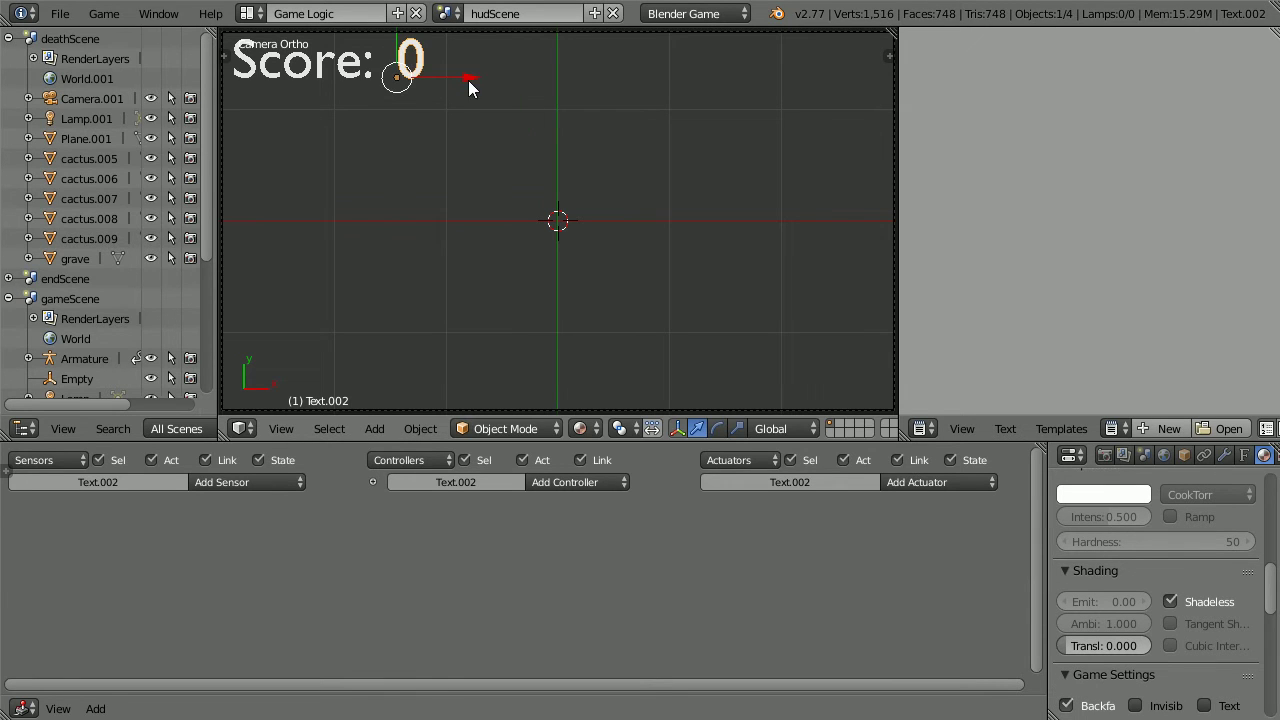
drag(470, 77, 525, 72)
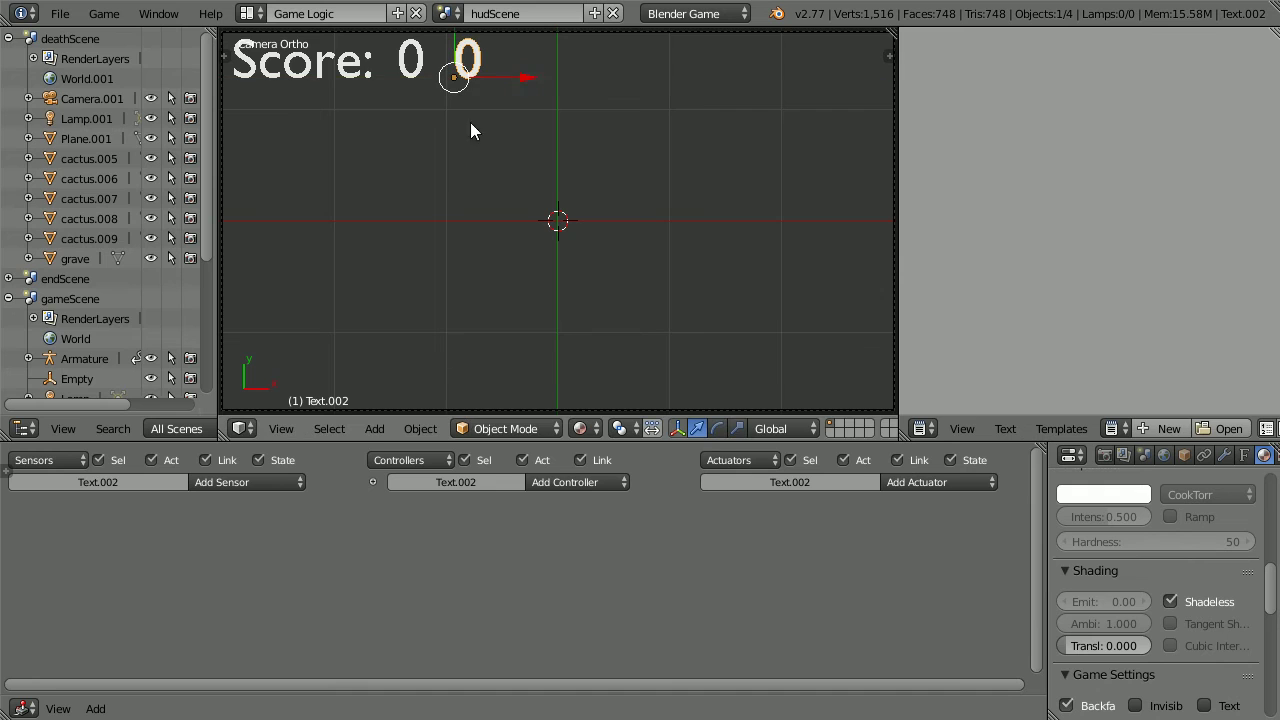
click(487, 429)
click(503, 378)
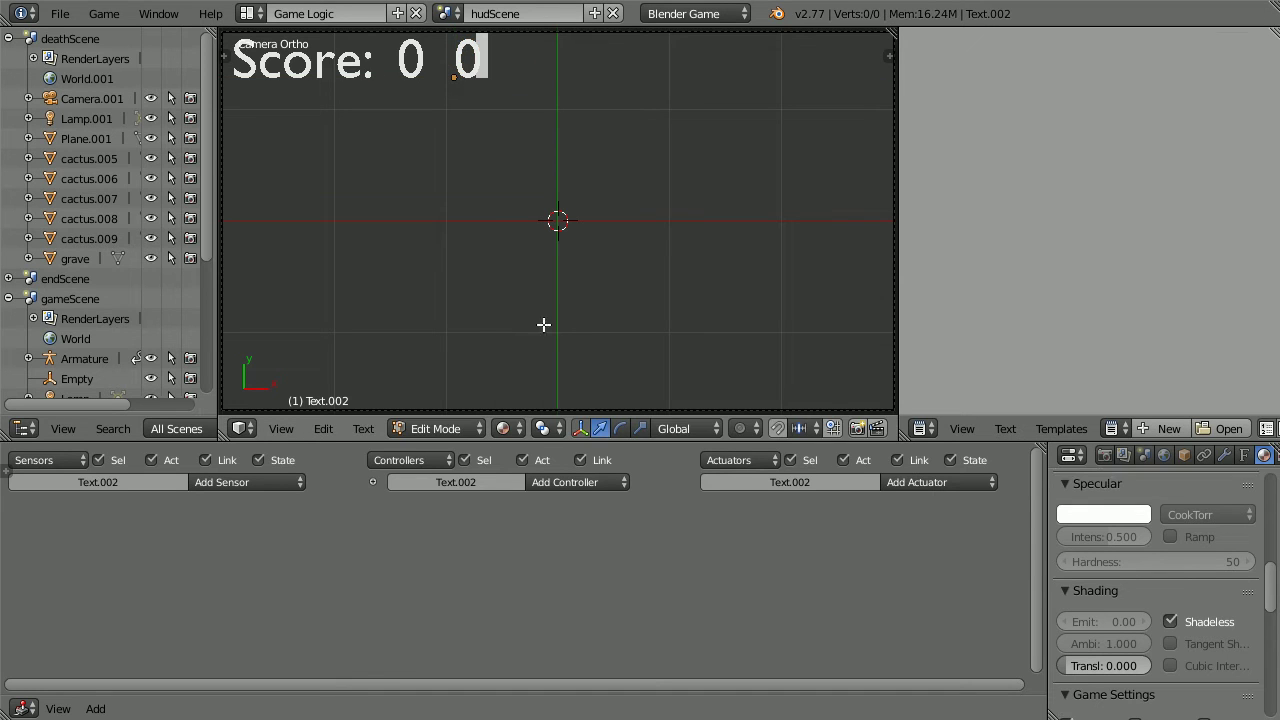
key(BackSpace)
text(H)
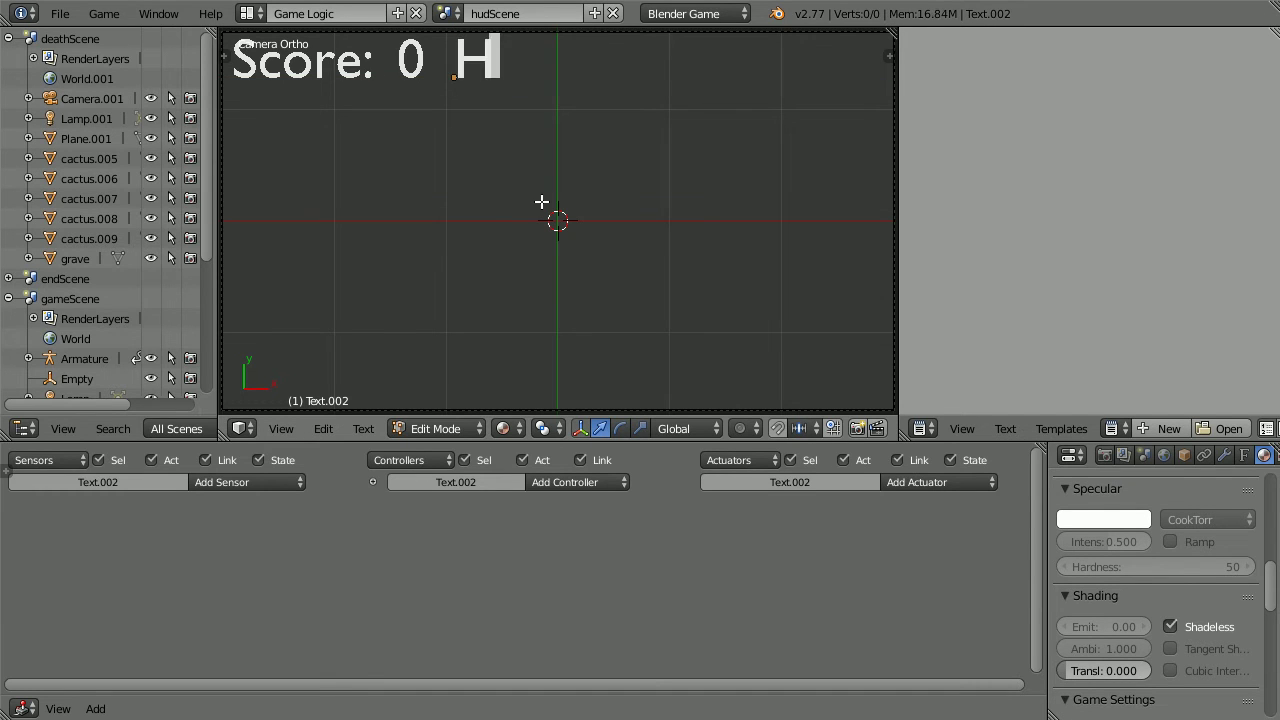
text(ealth)
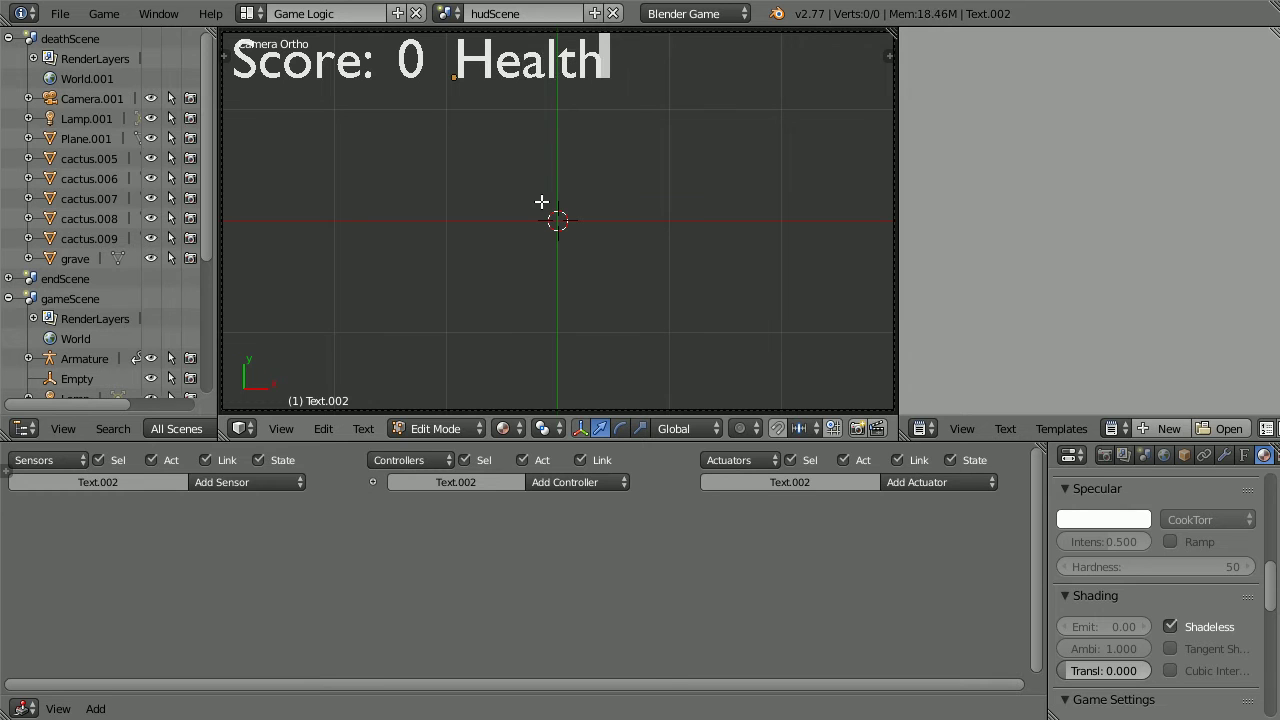
text(:)
click(431, 427)
click(432, 405)
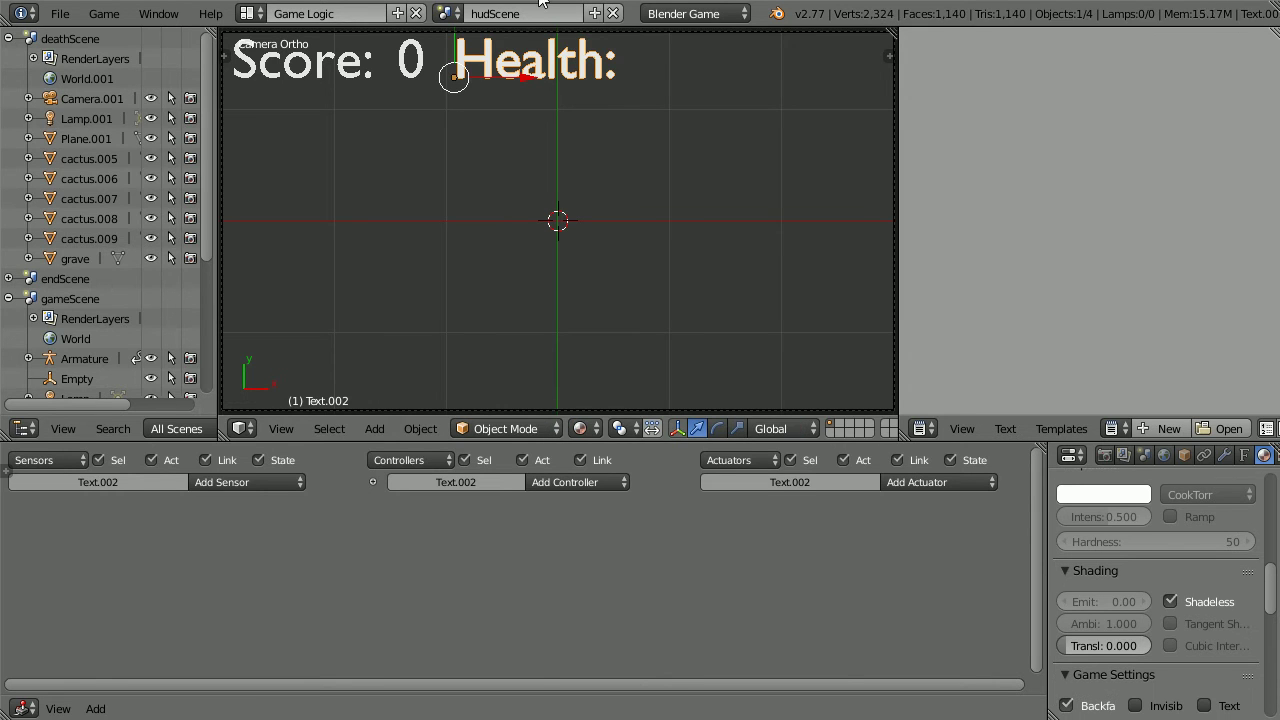
key(shift+d)
- Move the Health: copy to the right and change its text to 3
right_click(686, 118)
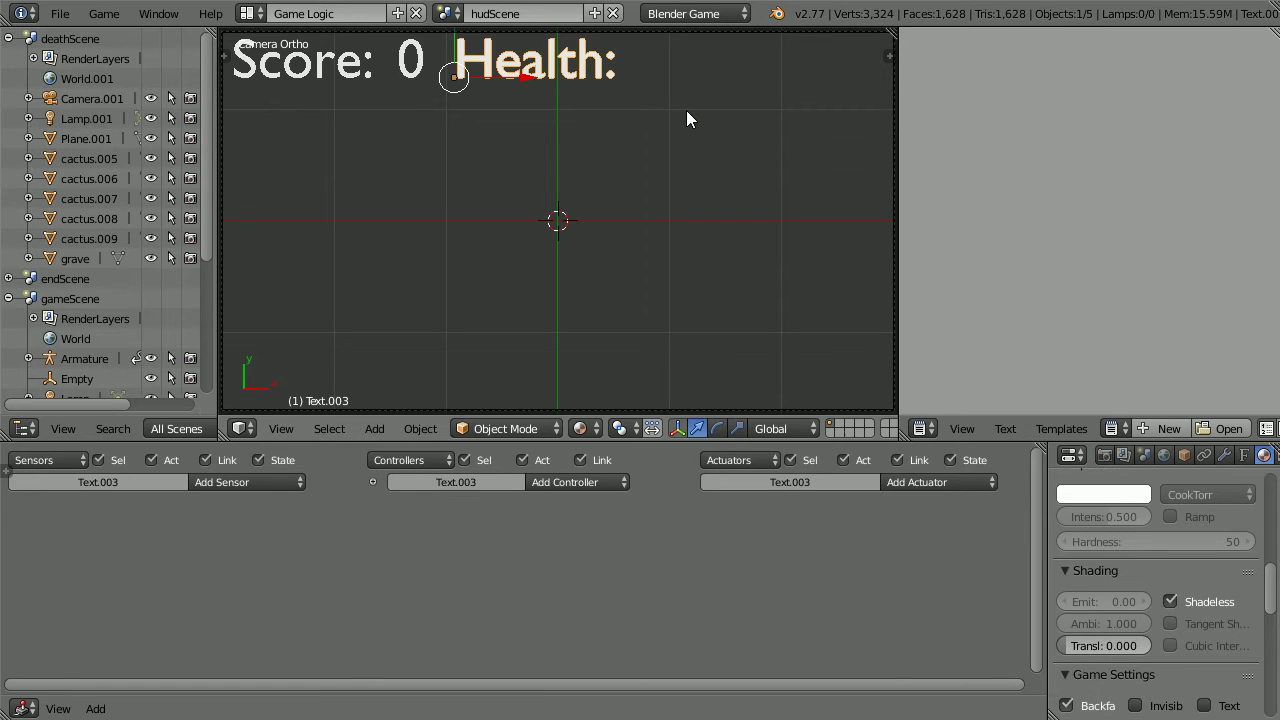
drag(521, 78, 694, 75)
click(505, 428)
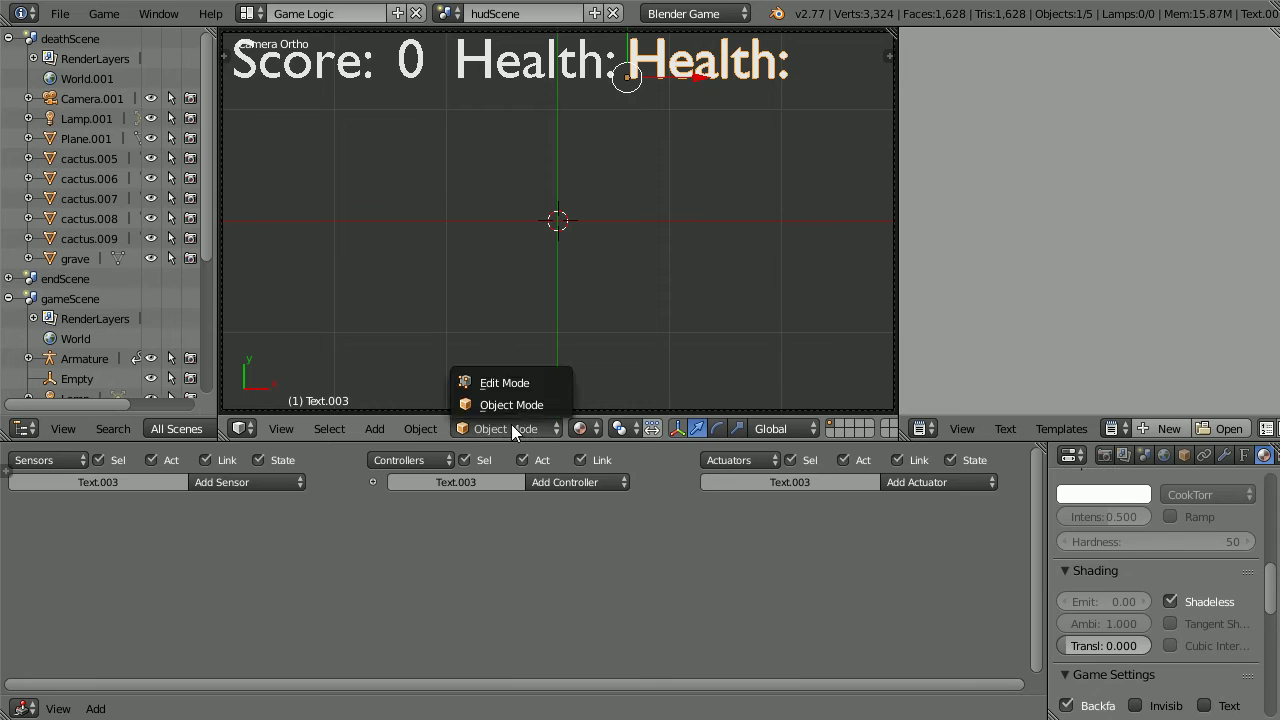
click(515, 380)
key(BackSpace)
key(BackSpace)
key(BackSpace)
key(BackSpace)
key(BackSpace)
key(BackSpace)
key(BackSpace)
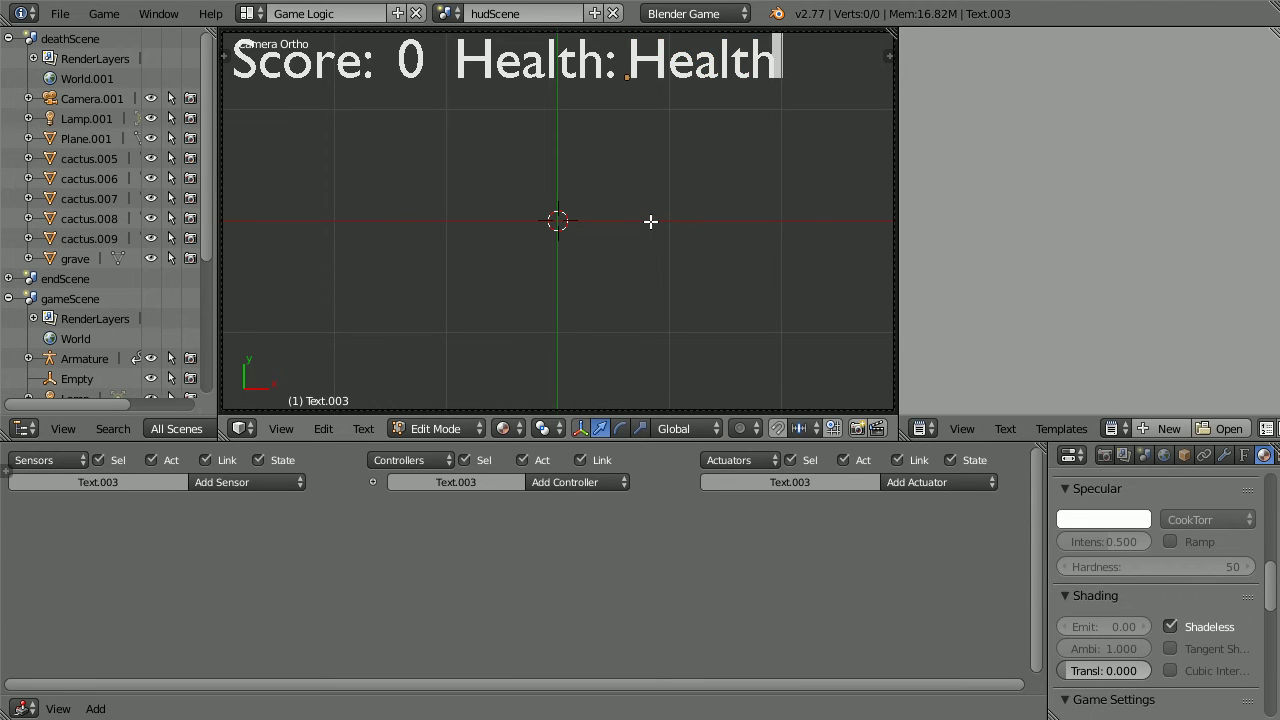
text(3)
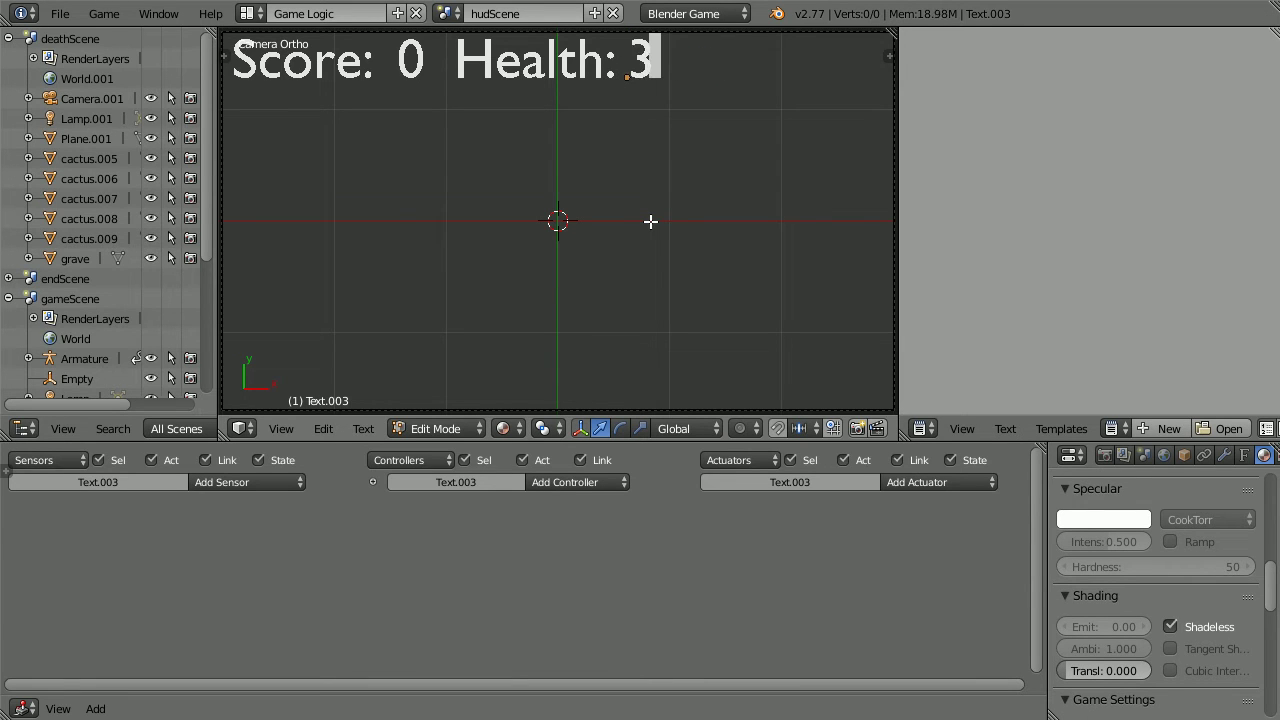
click(451, 427)
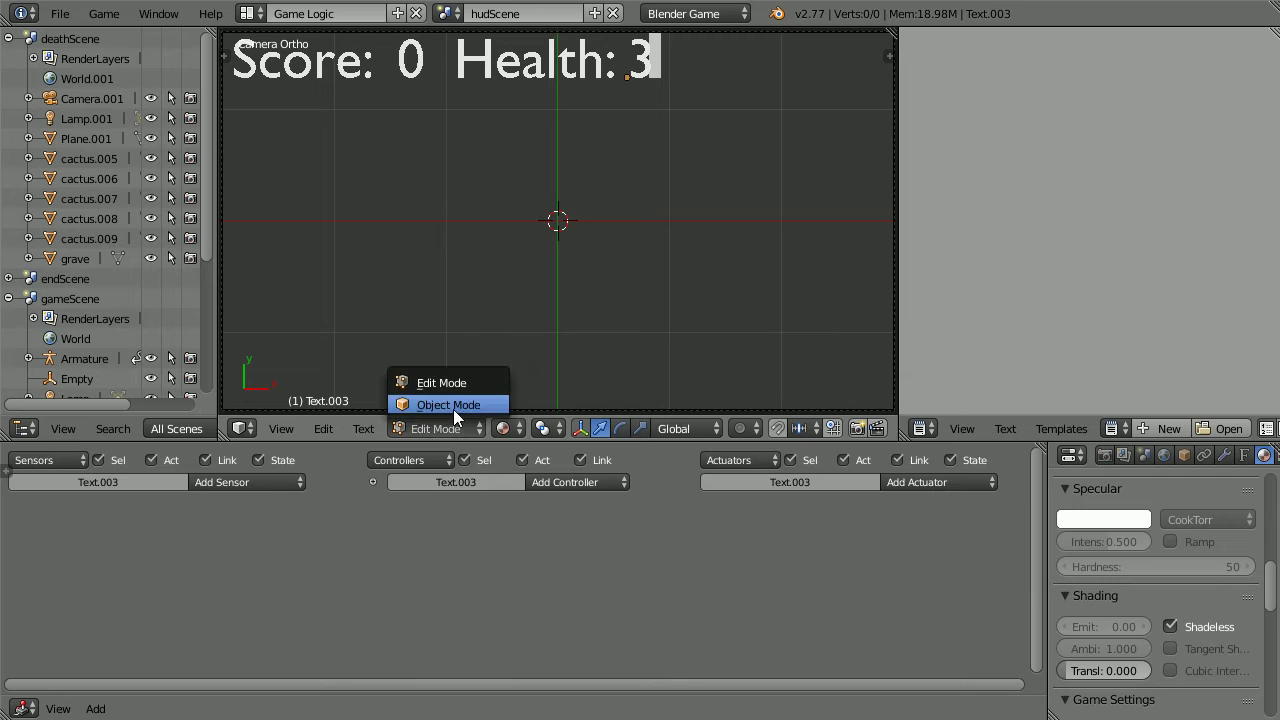
click(453, 406)
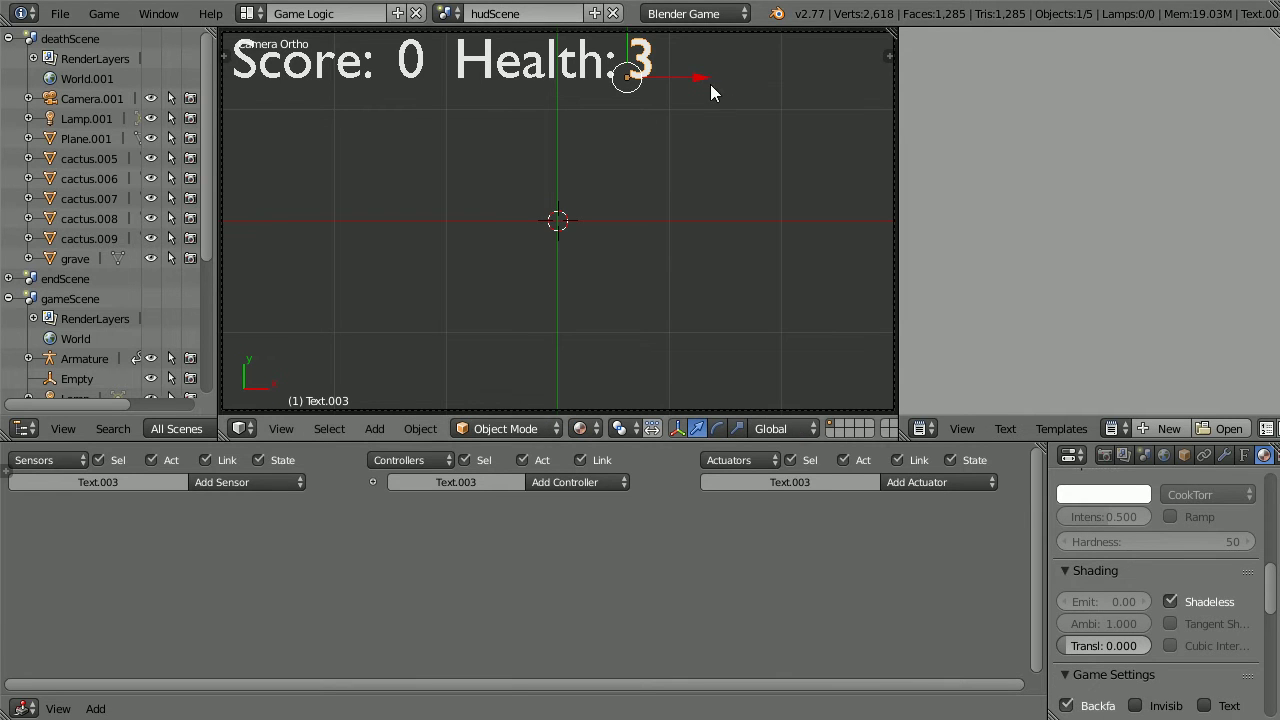
- Place the 3 at the top-right edge with the Health: label right beside it
drag(697, 78, 251, 72)
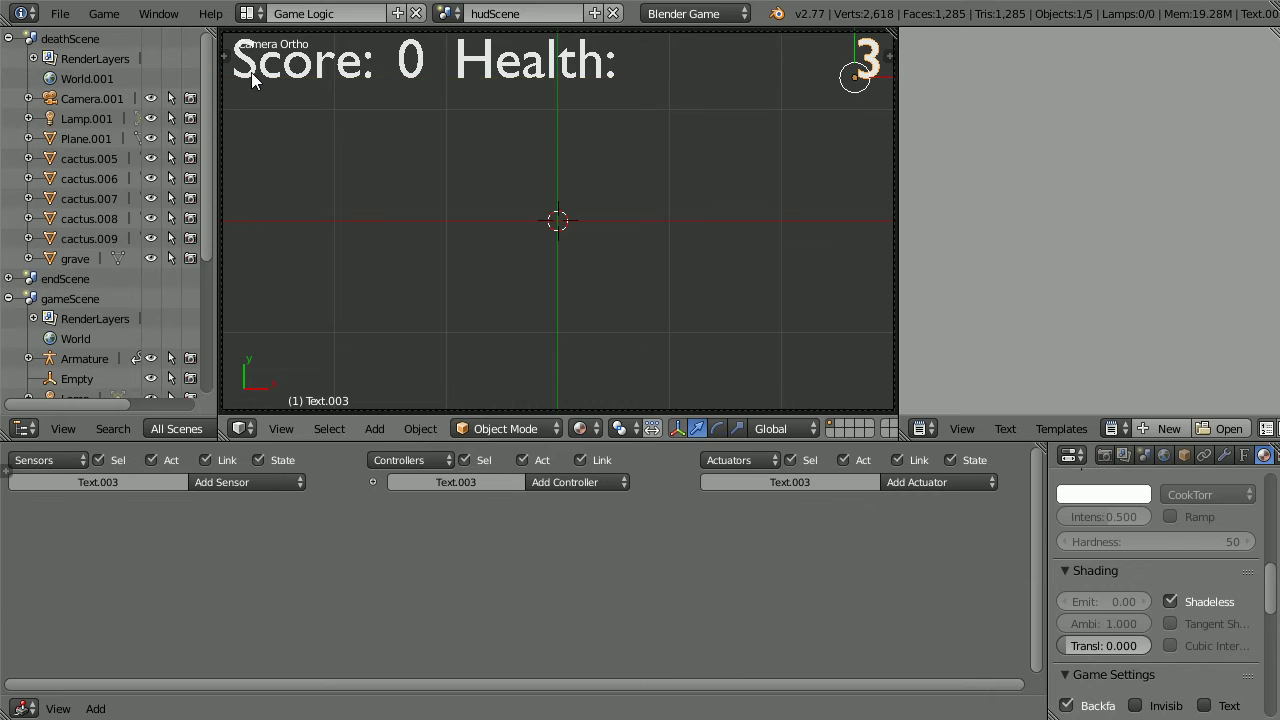
right_click(544, 83)
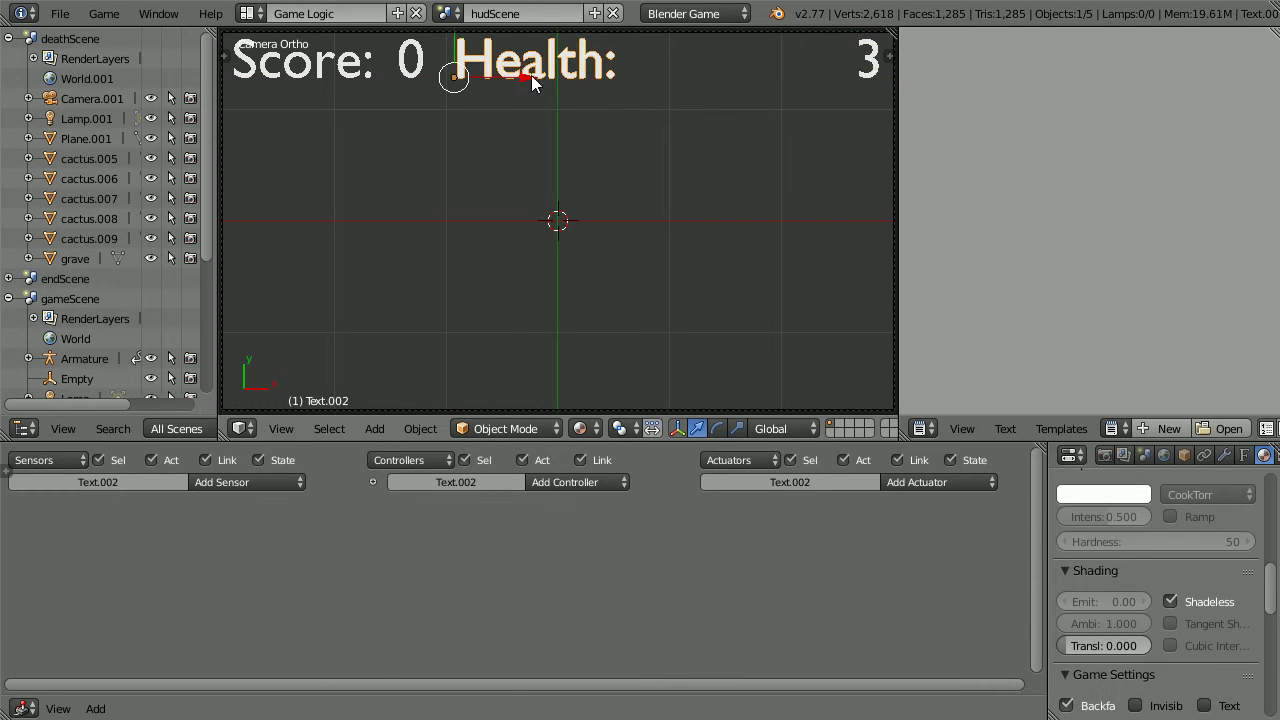
drag(531, 75, 739, 75)
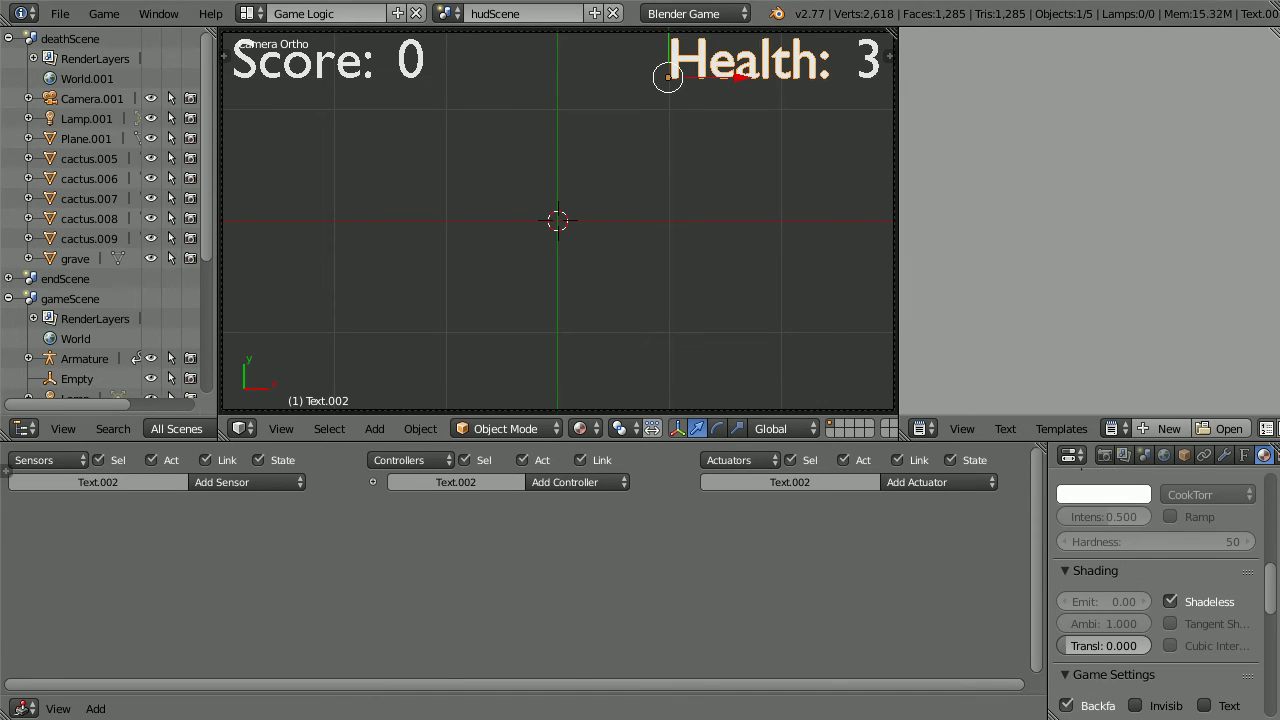
right_click(419, 70)
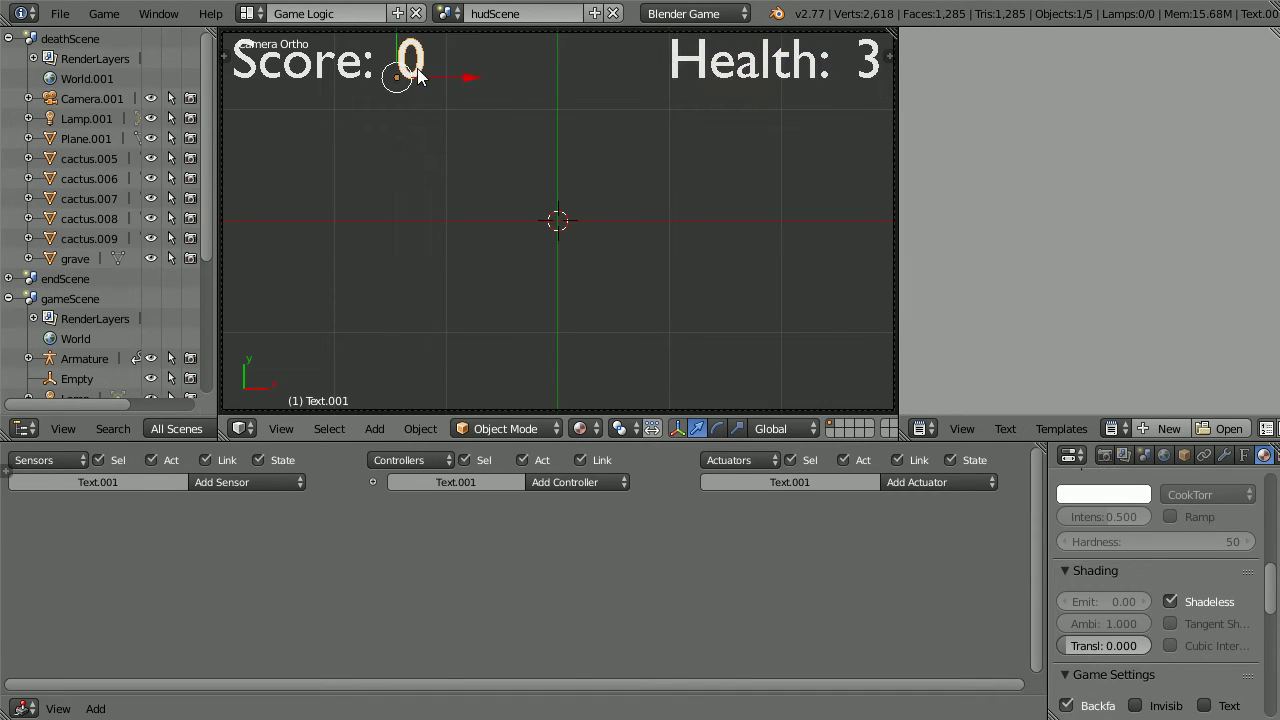
- Add an Integer Text game property to the score value 0 text
click(6, 469)
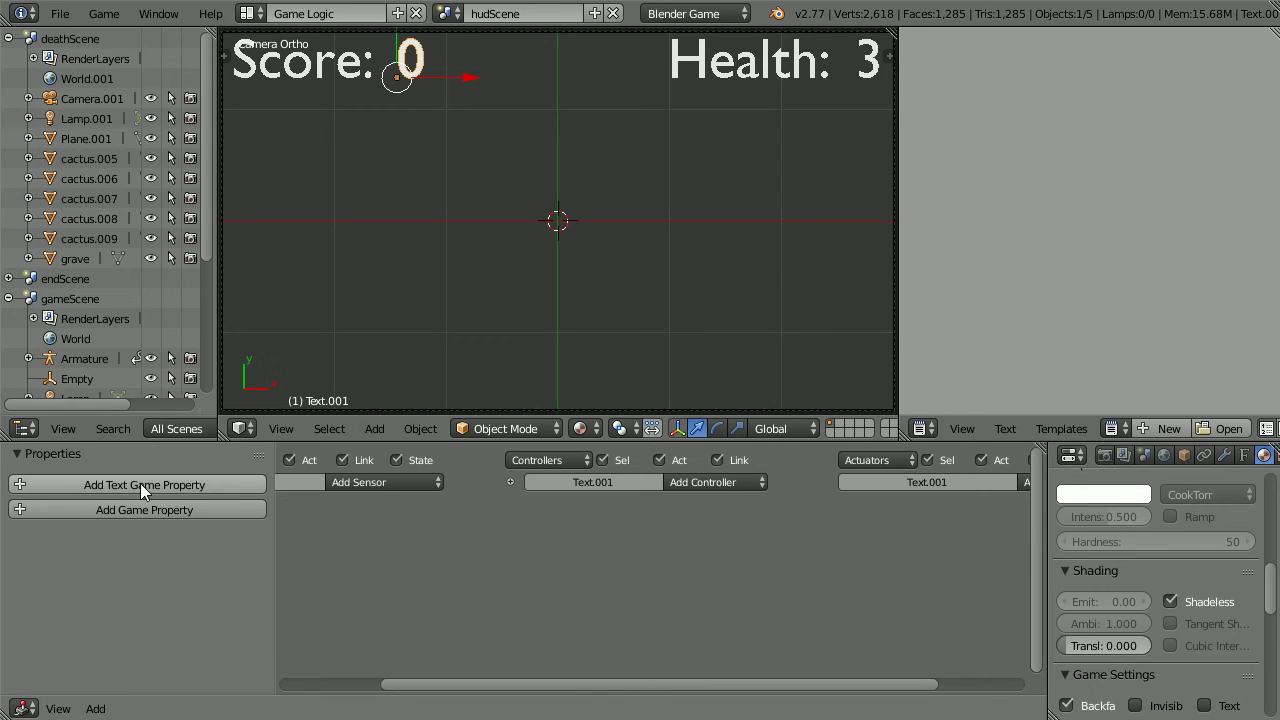
click(205, 484)
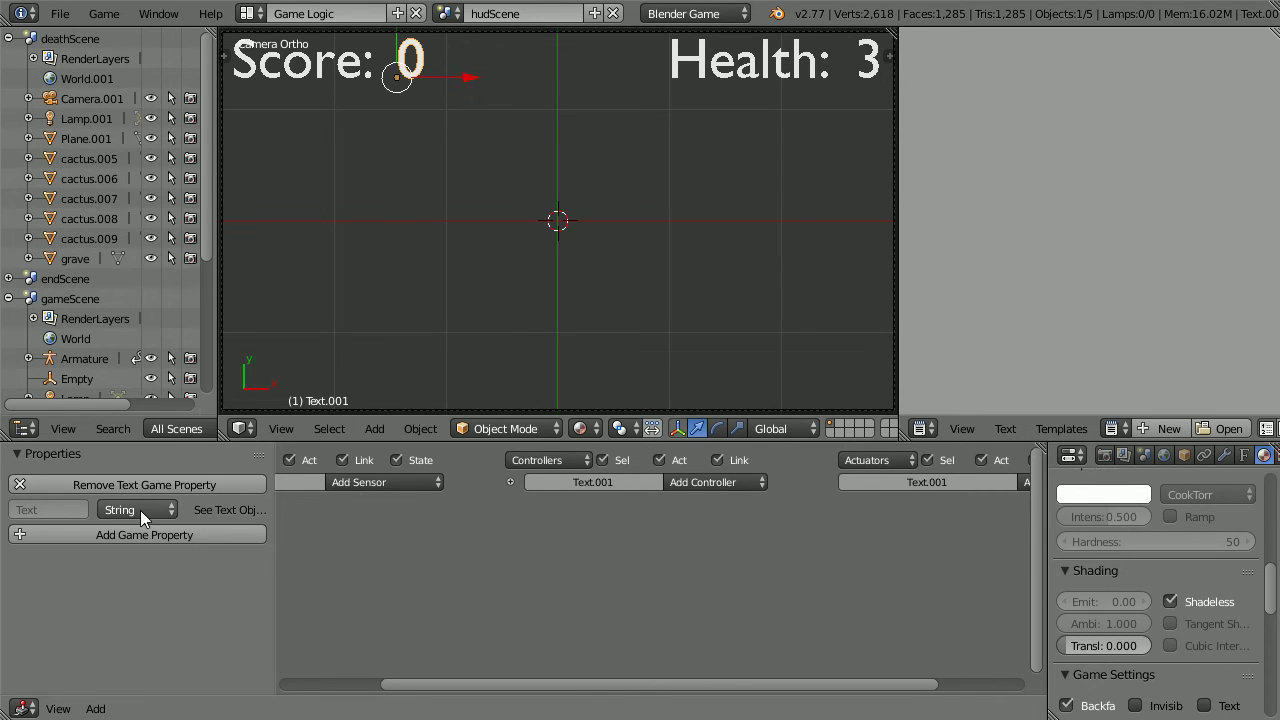
click(140, 510)
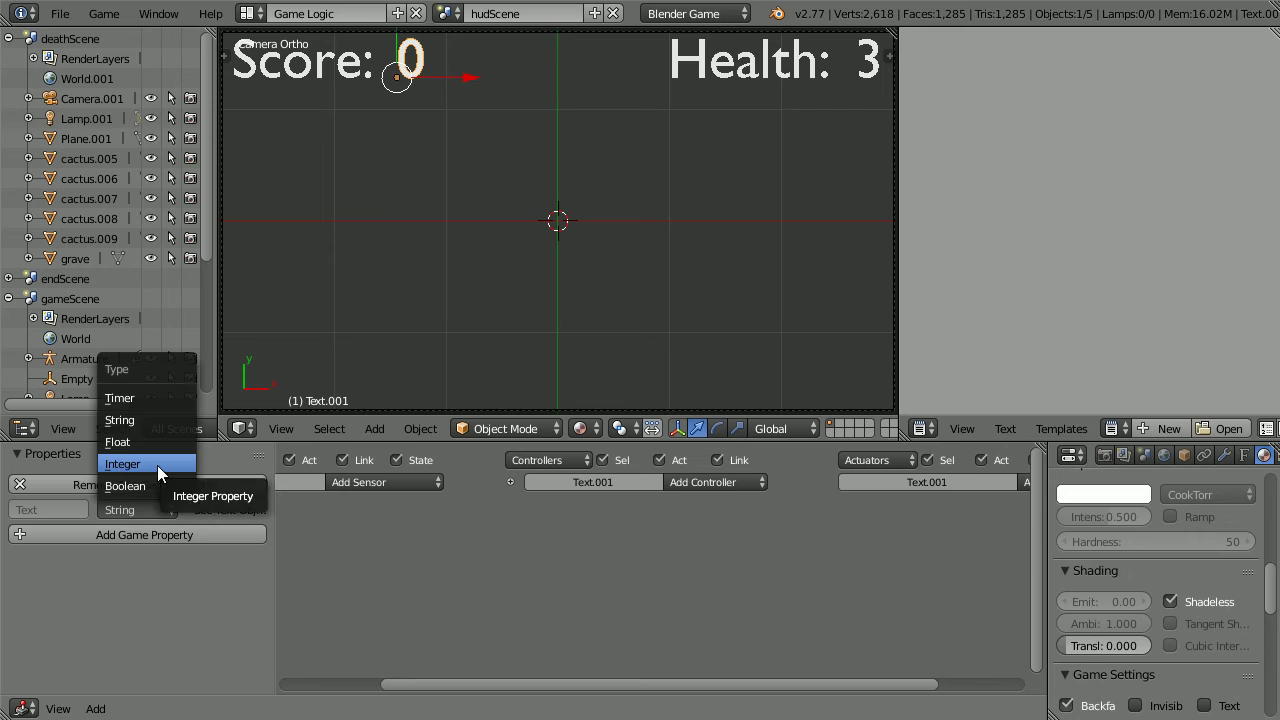
click(157, 465)
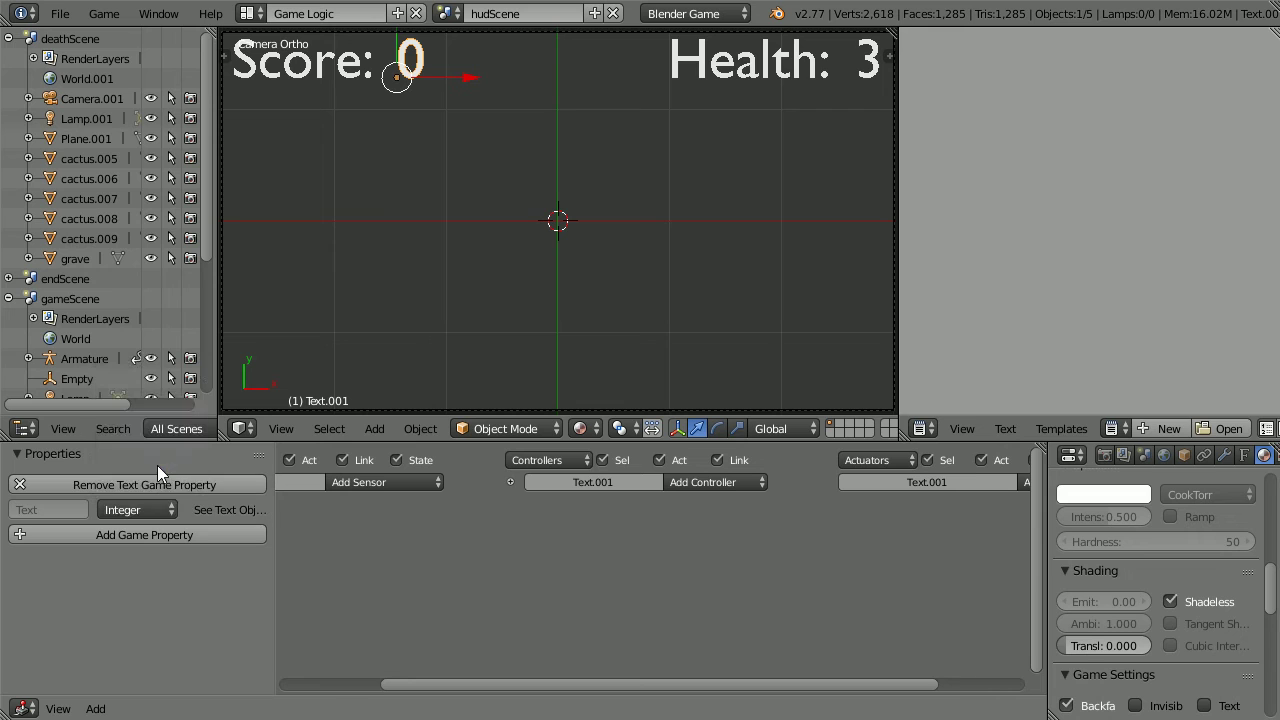
- Add an Integer Text game property to the health value 3 text, widening the logic area
right_click(863, 60)
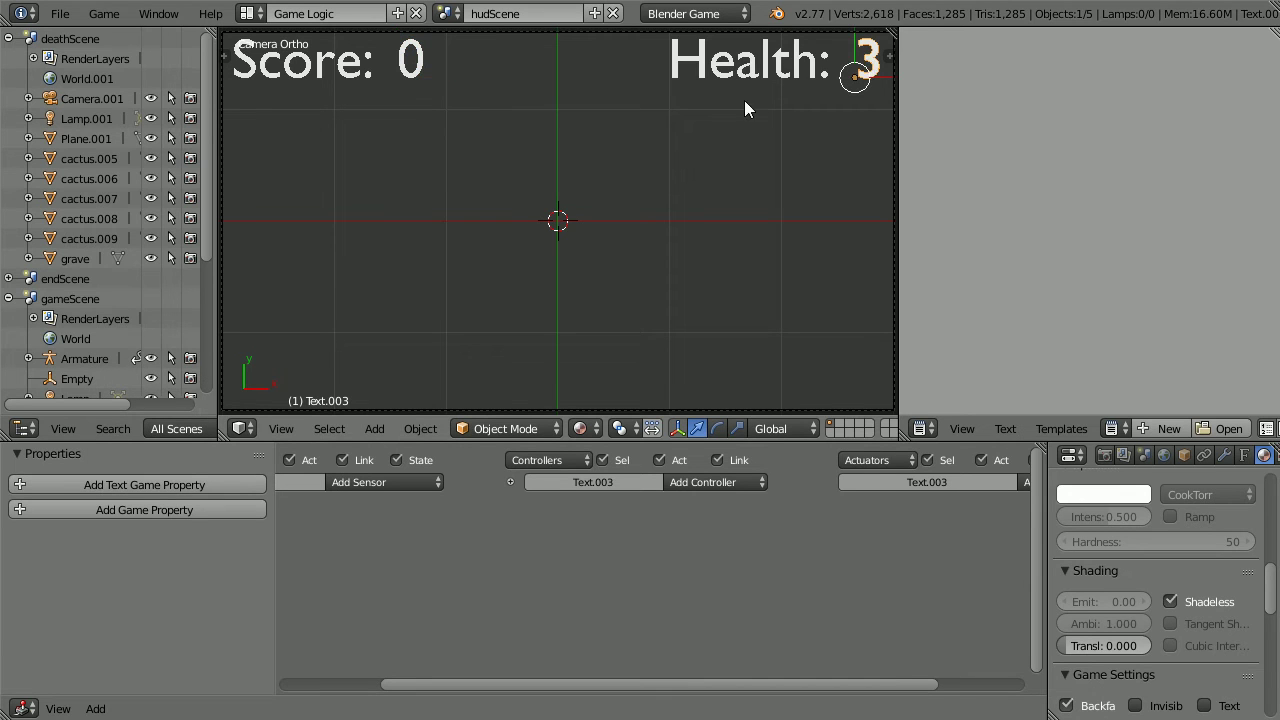
click(160, 483)
click(130, 507)
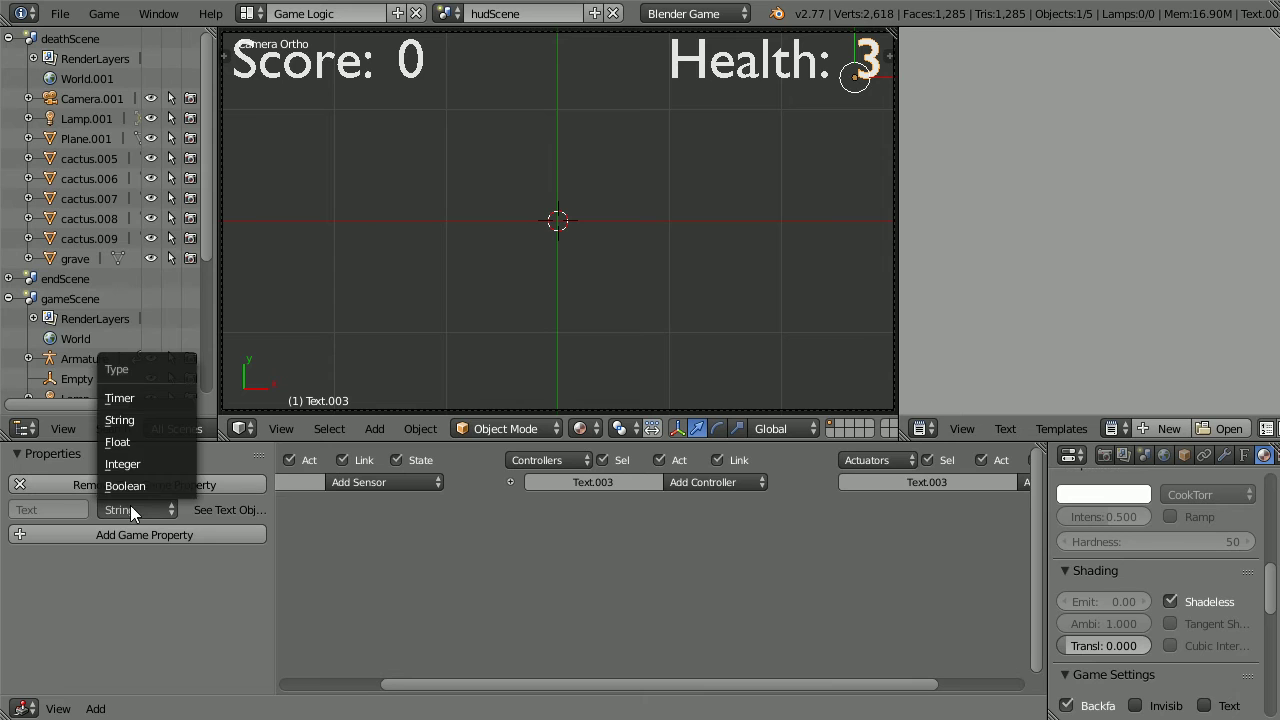
click(161, 465)
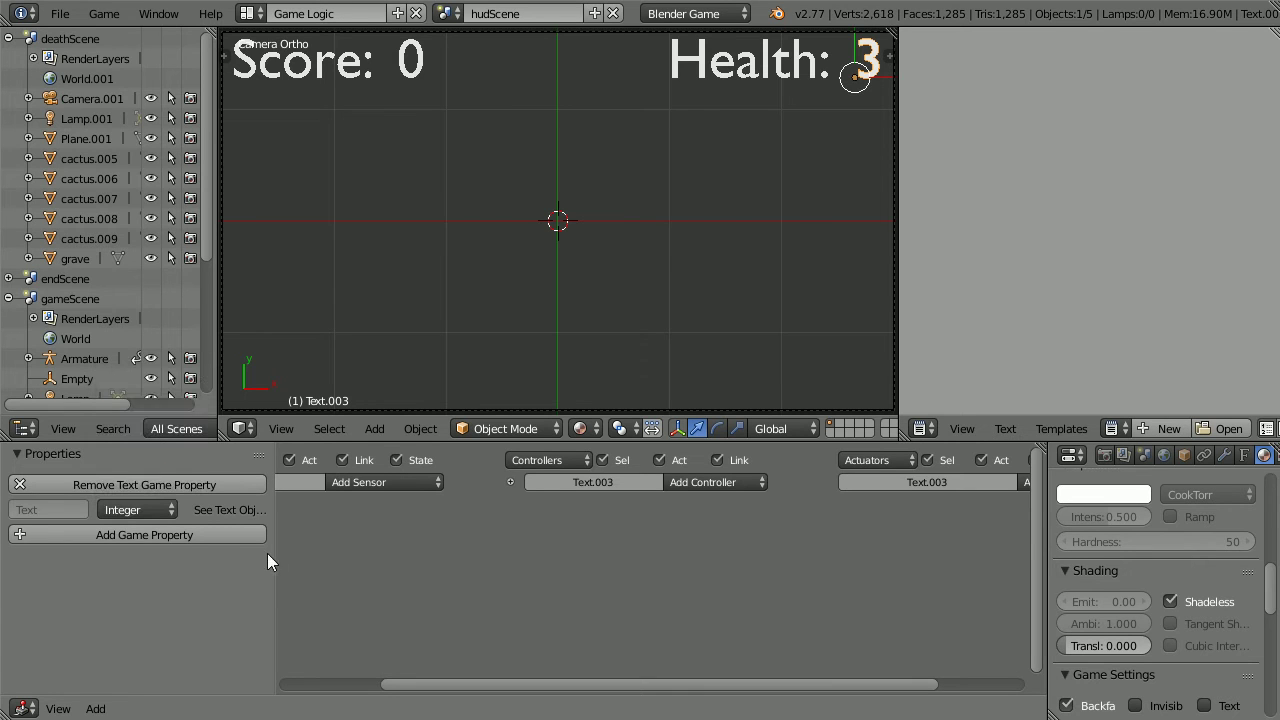
drag(272, 557, 12, 560)
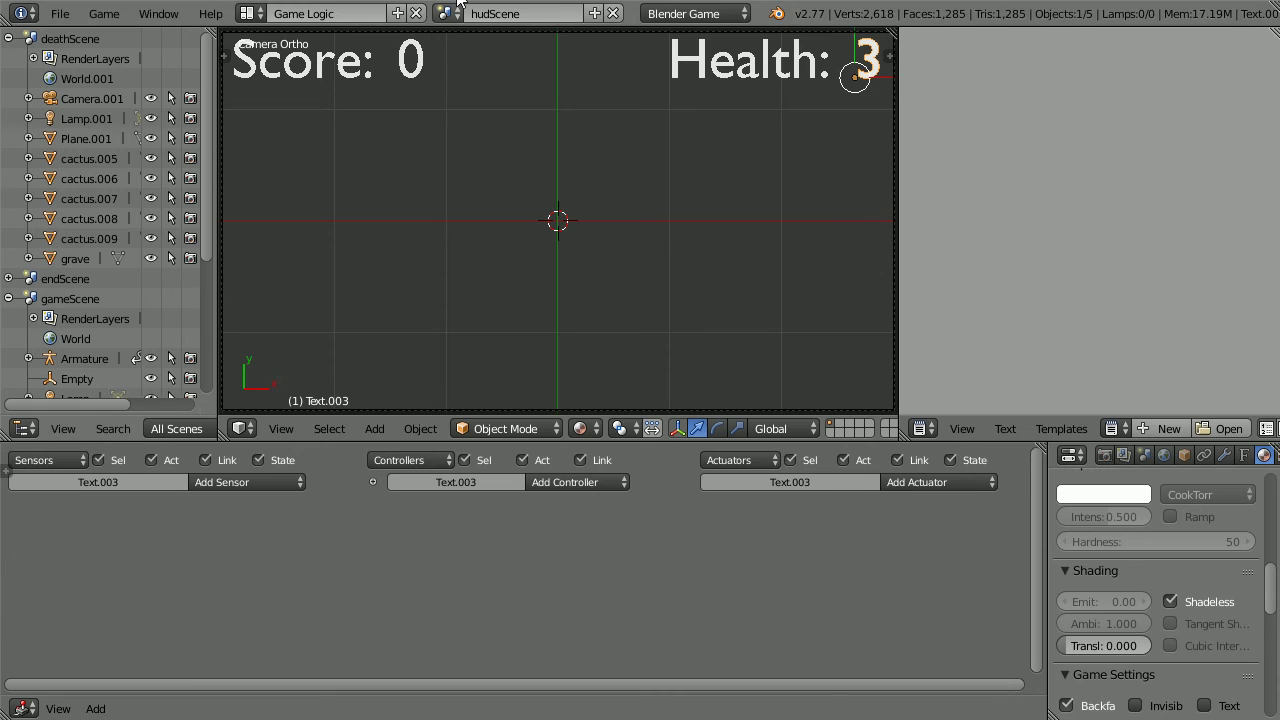
- Select the Score text and add a Message sensor with subject 'collected' plus a Property actuator
right_click(420, 62)
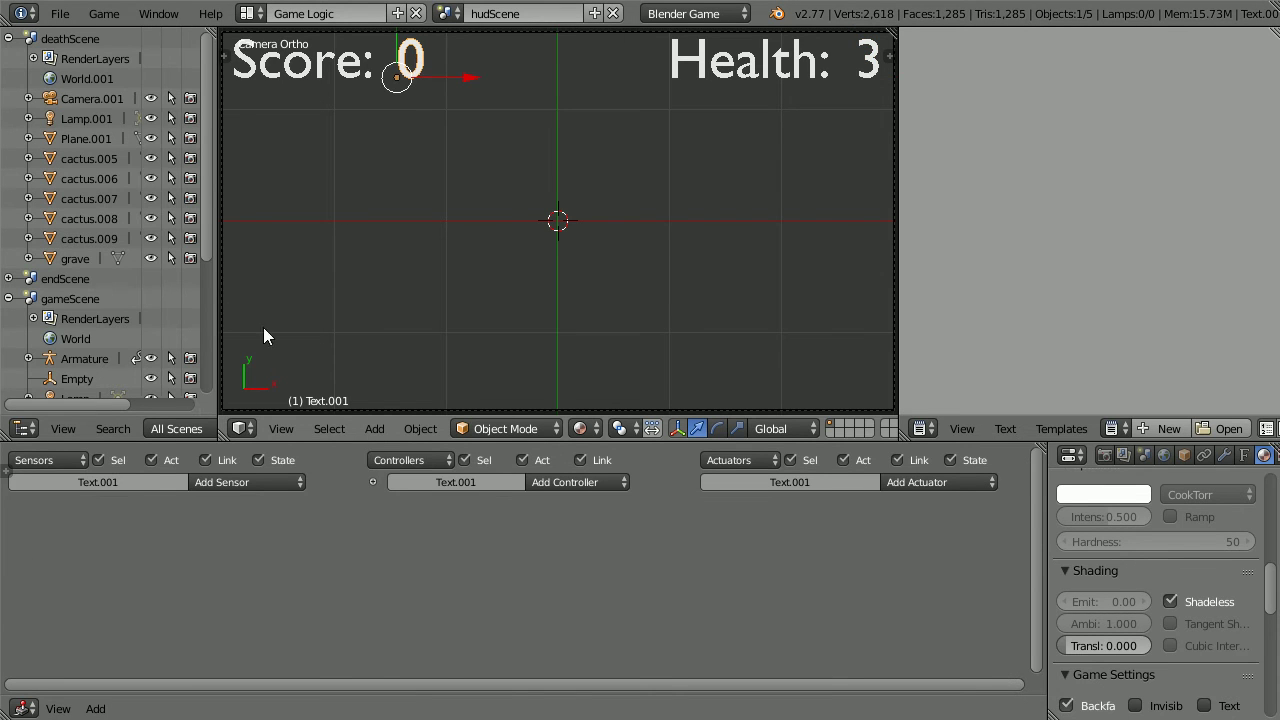
click(249, 483)
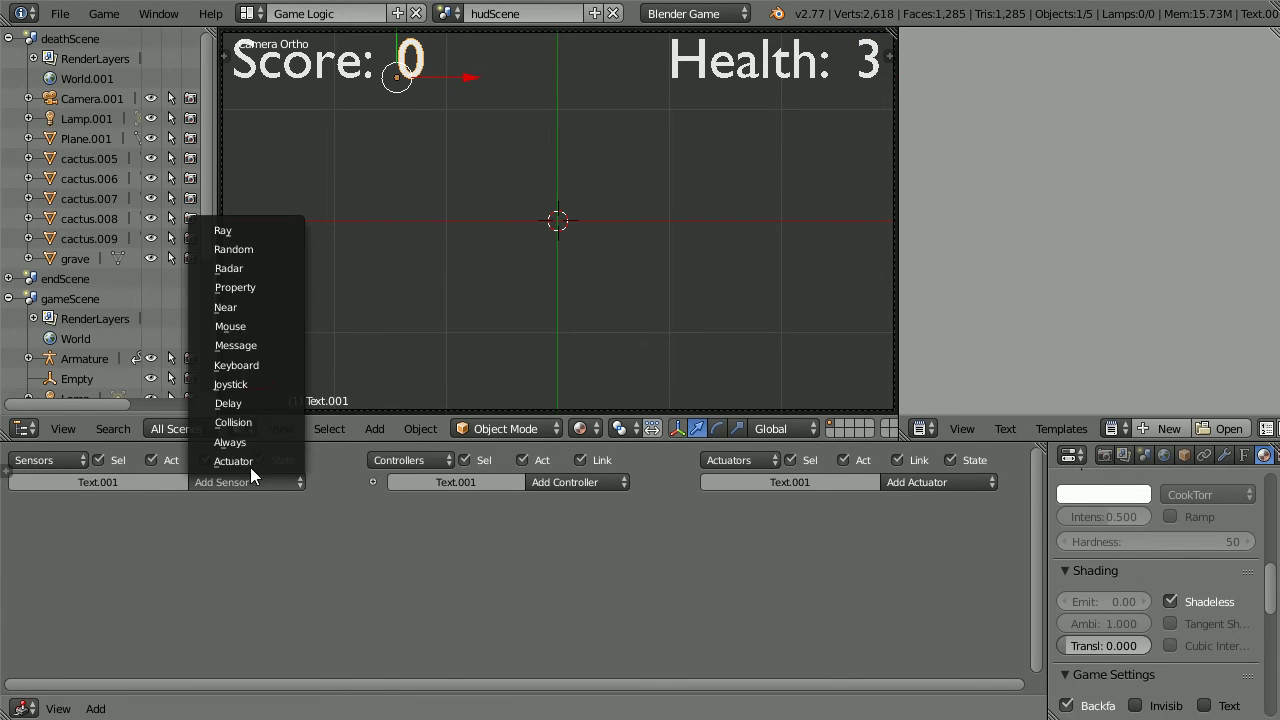
click(272, 345)
click(893, 482)
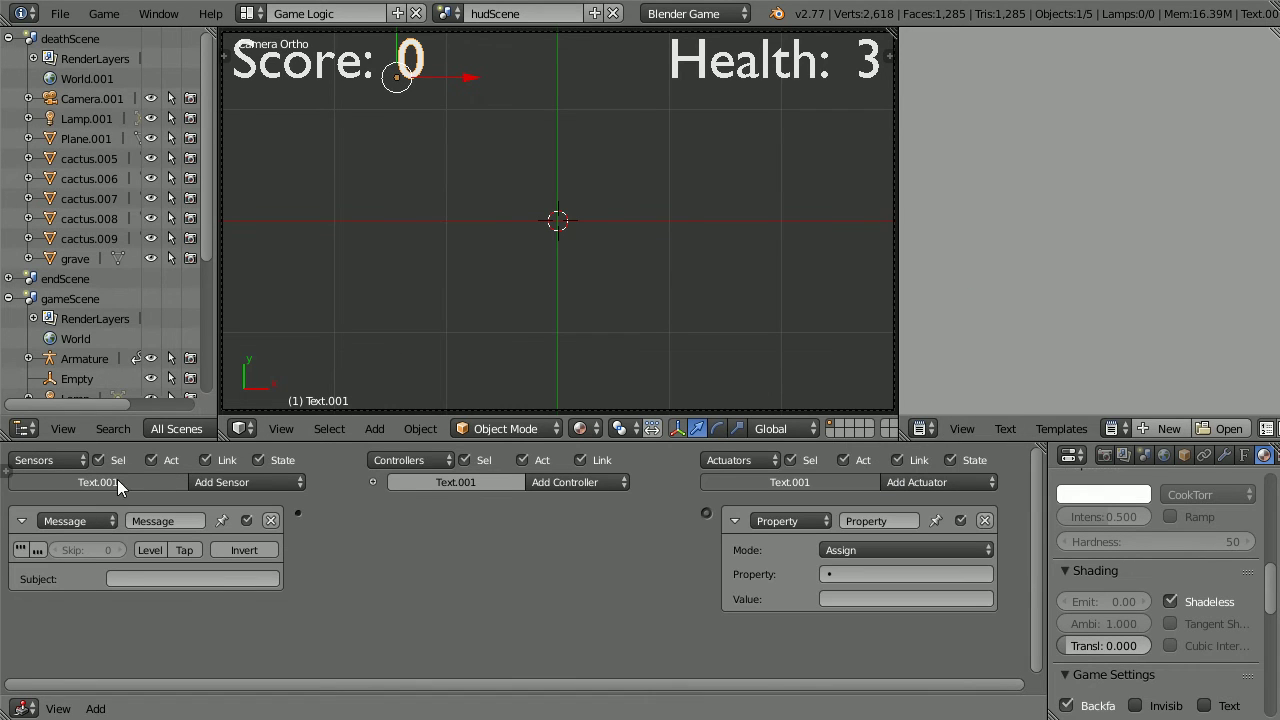
click(138, 575)
text(collected)
key(Return)
- Set the Property actuator to Add value 1 to the Text property and link the Message sensor to it
click(855, 551)
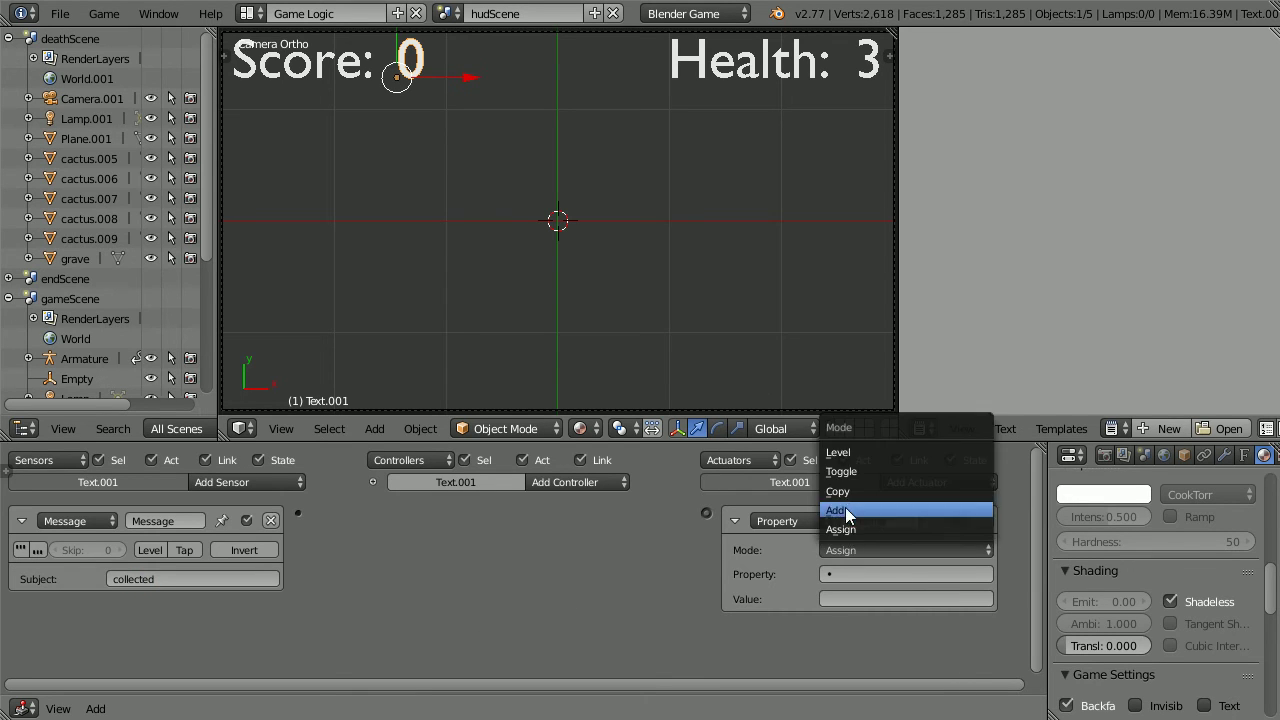
click(846, 511)
click(840, 598)
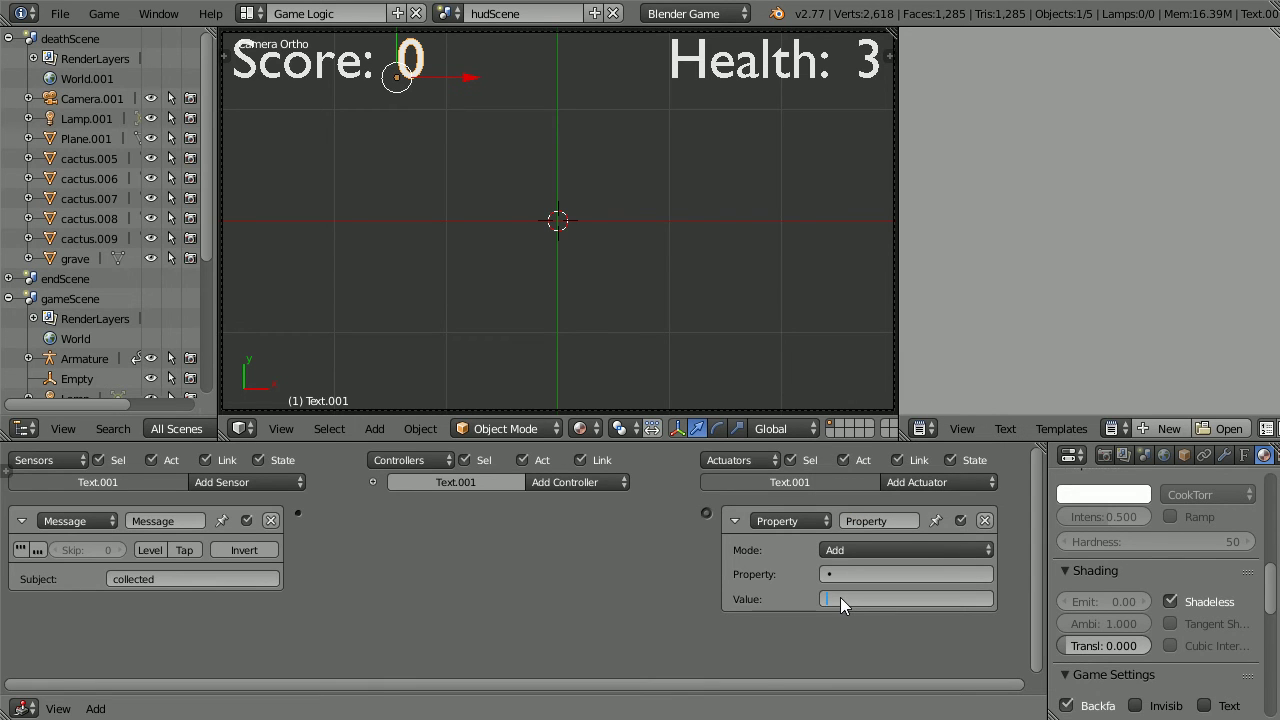
text(1)
click(840, 575)
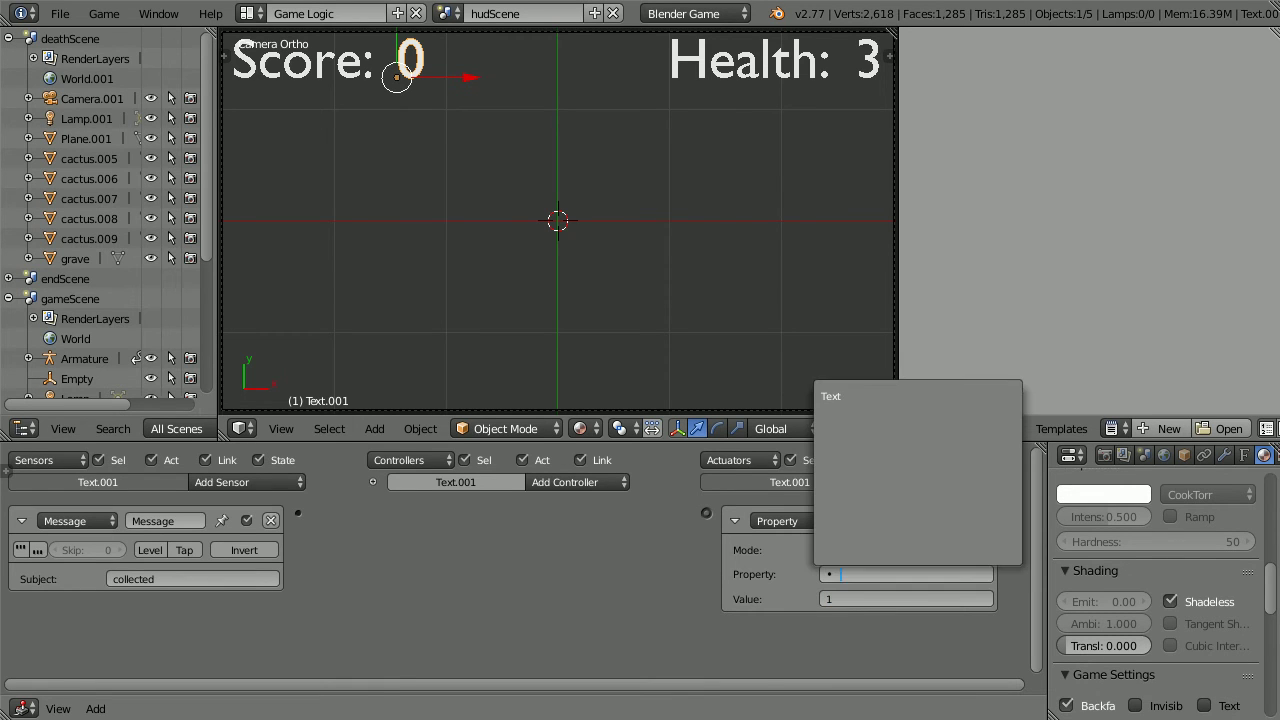
click(840, 397)
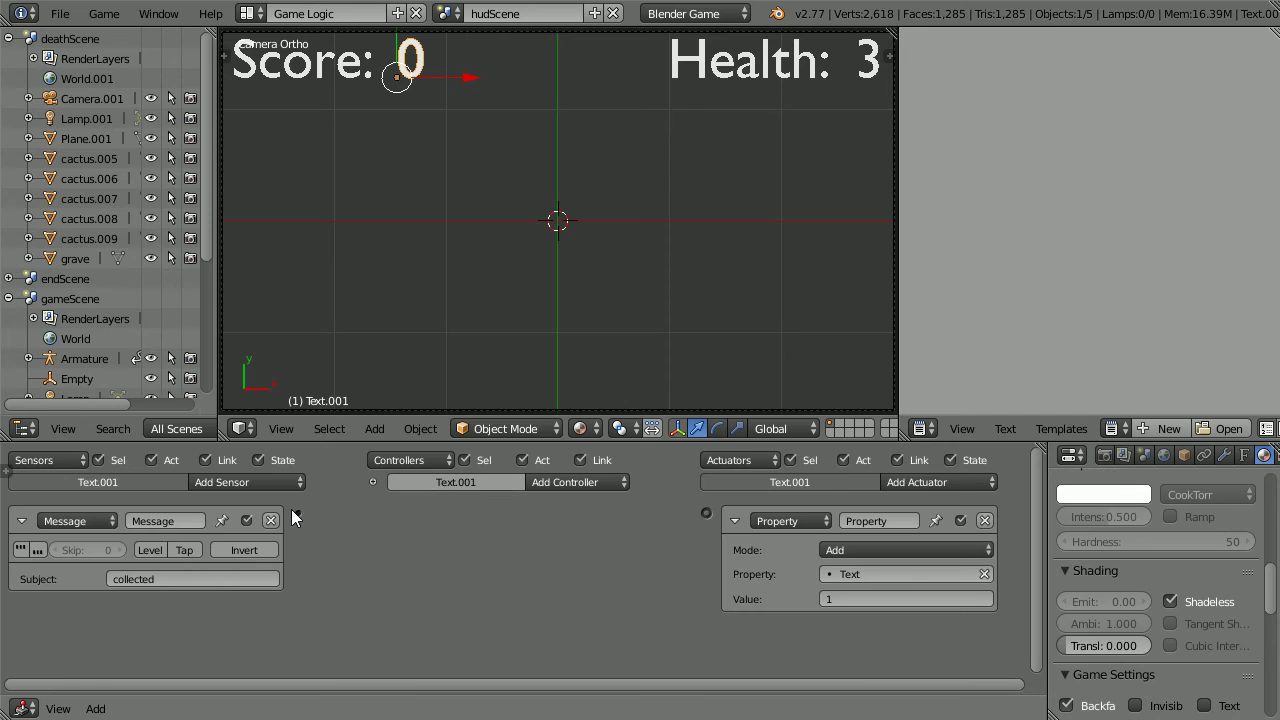
drag(303, 509, 702, 511)
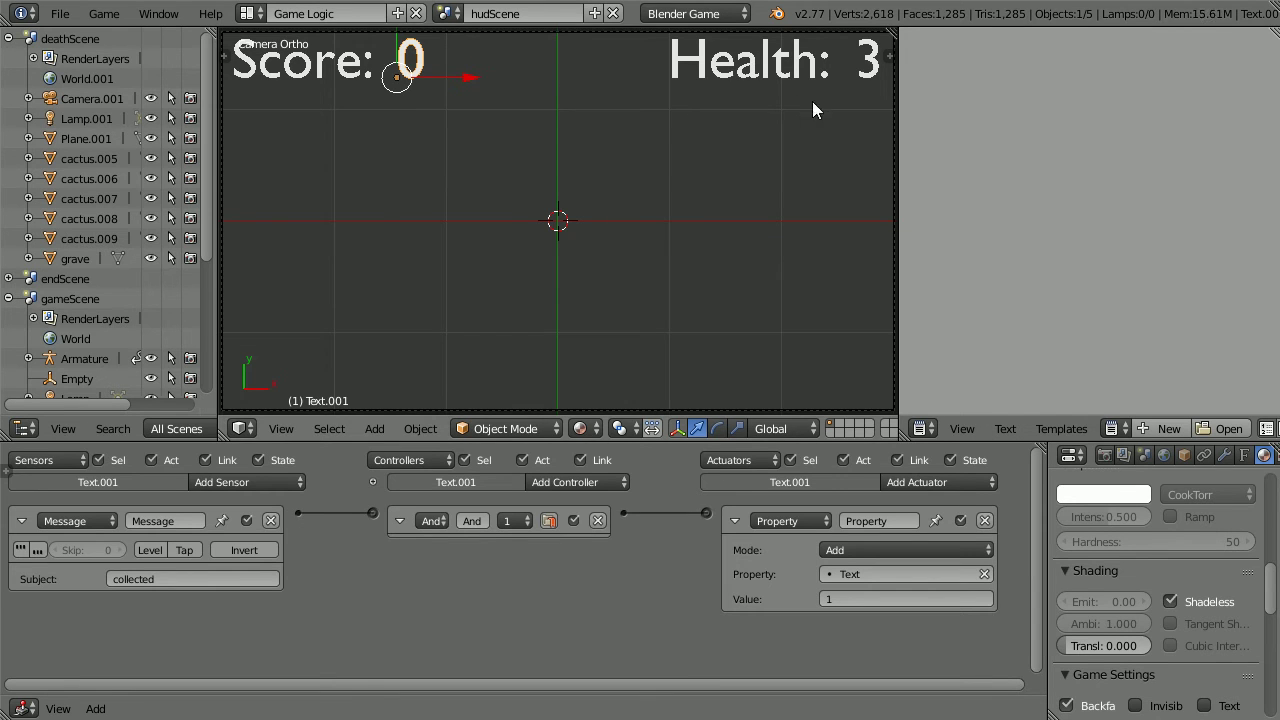
- Select the Health text and add a Message sensor with subject 'bump' plus a Property actuator
right_click(862, 76)
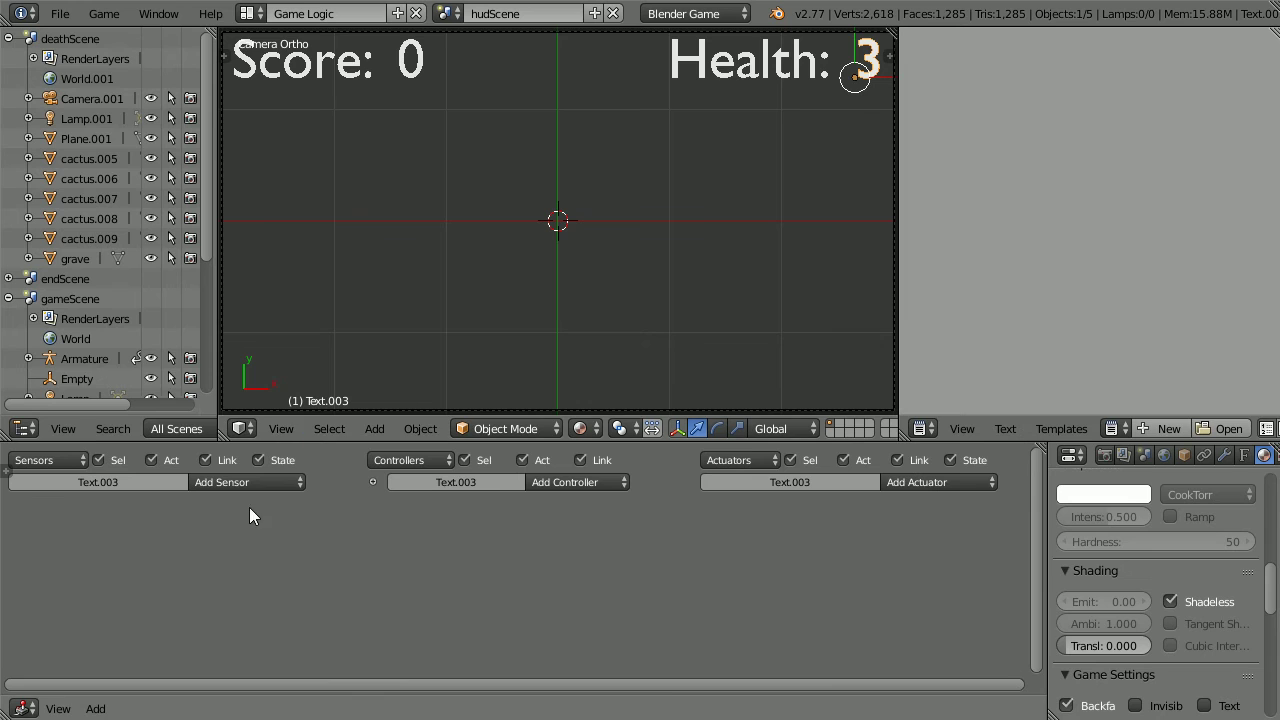
click(258, 483)
click(293, 346)
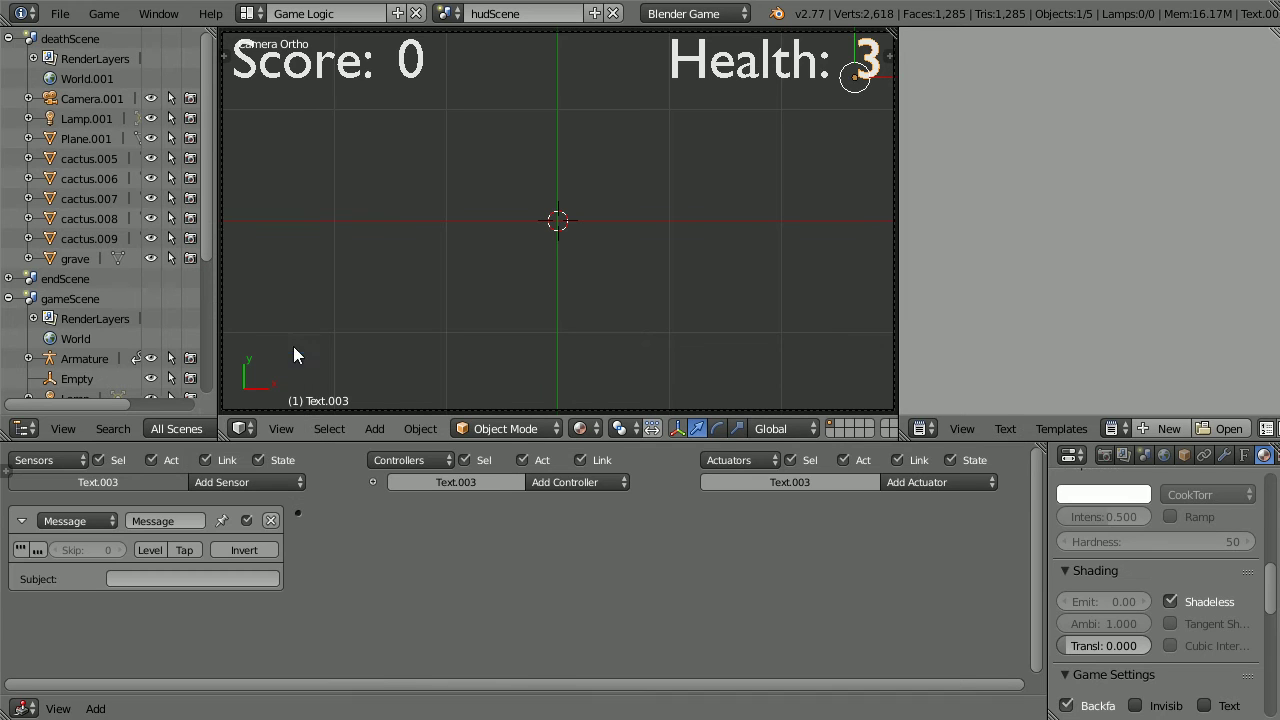
click(910, 495)
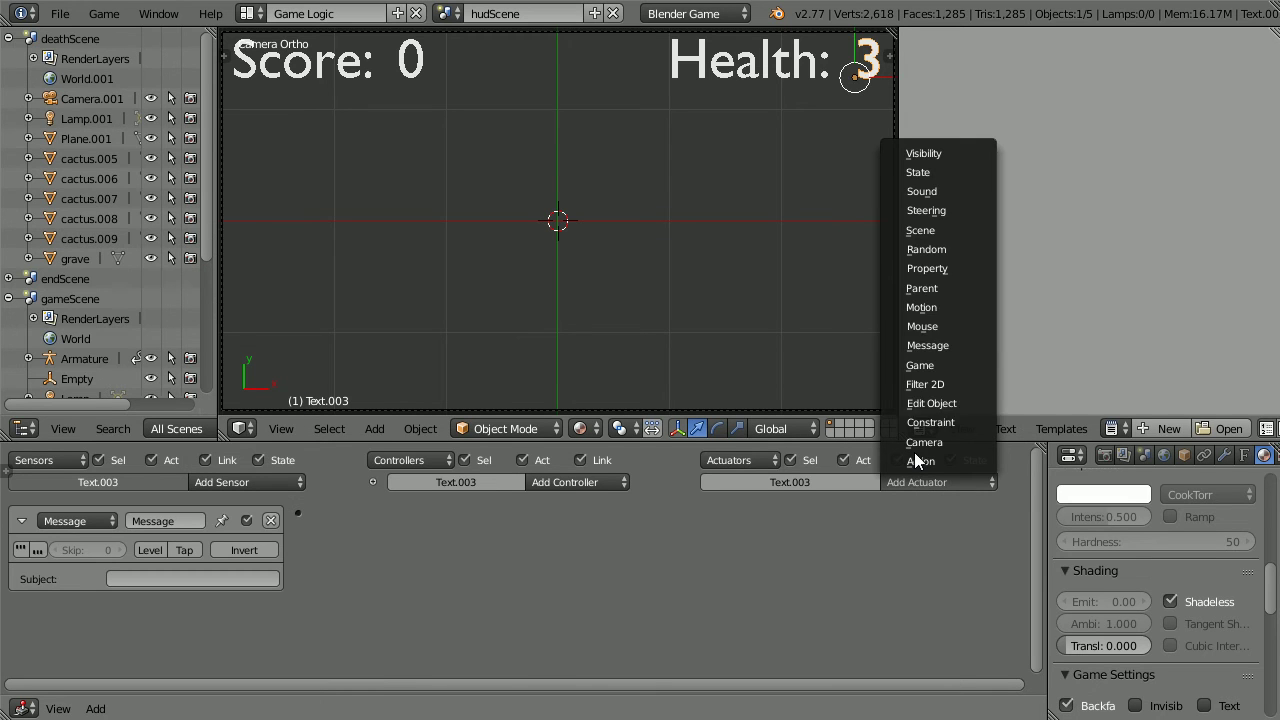
click(981, 269)
click(180, 578)
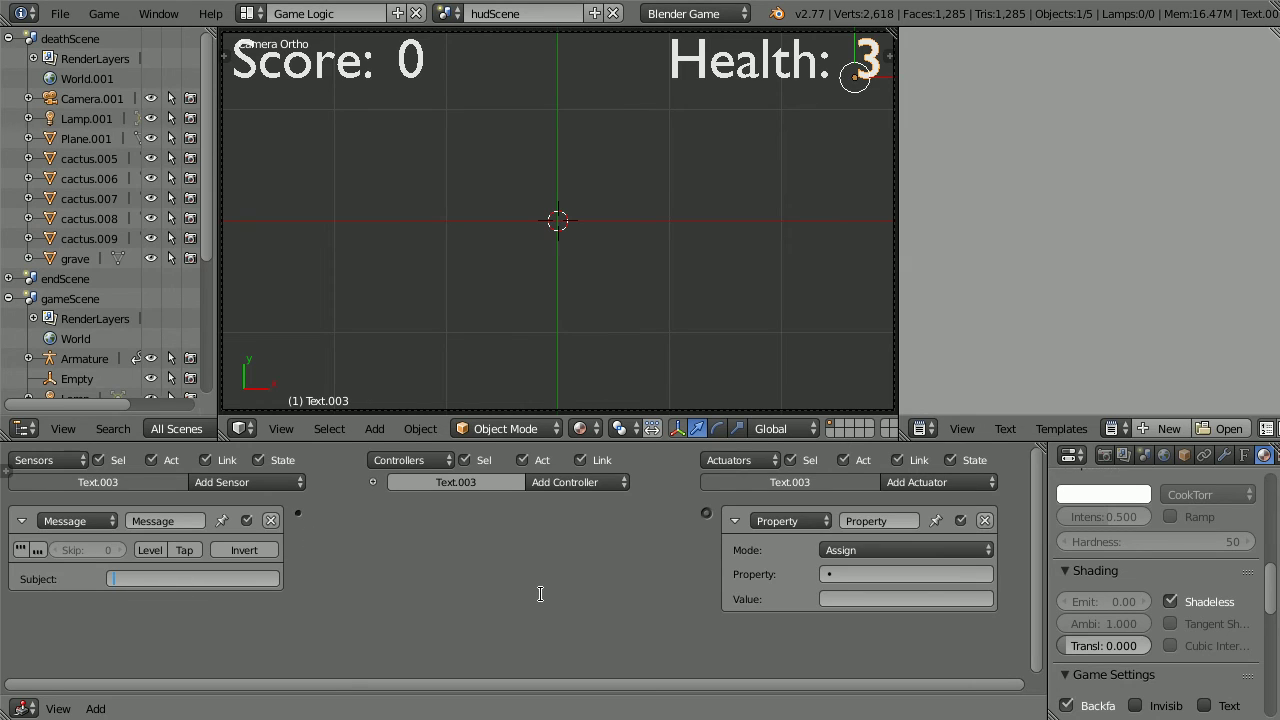
text(bump)
- Set the Property actuator to Add value -1 to the Text property and link the Message sensor to it
click(842, 550)
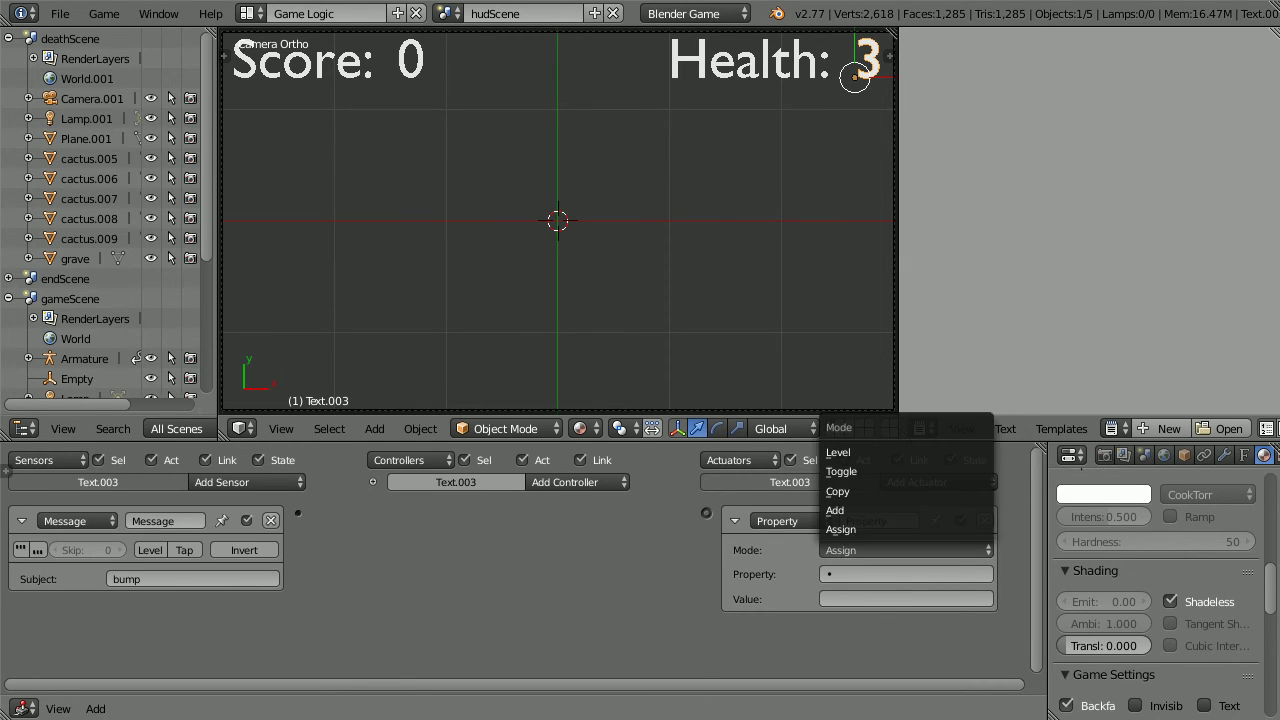
click(845, 510)
click(840, 598)
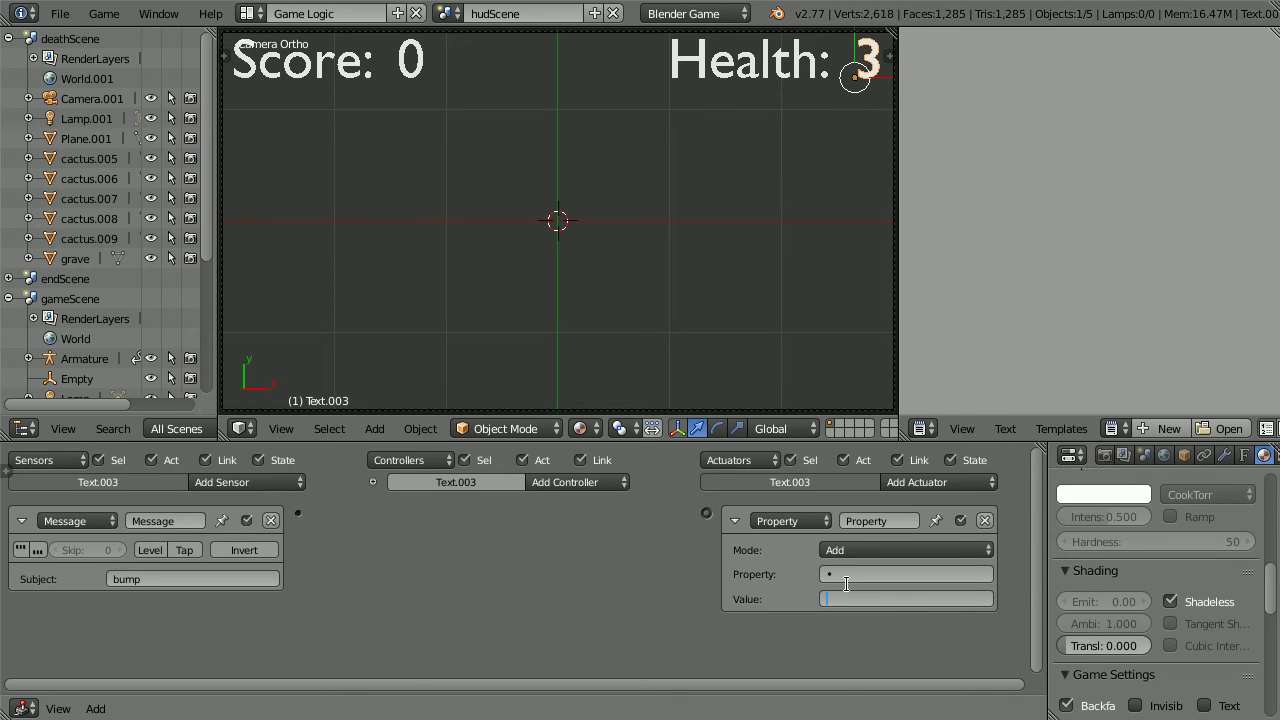
text(-1)
key(Return)
click(872, 575)
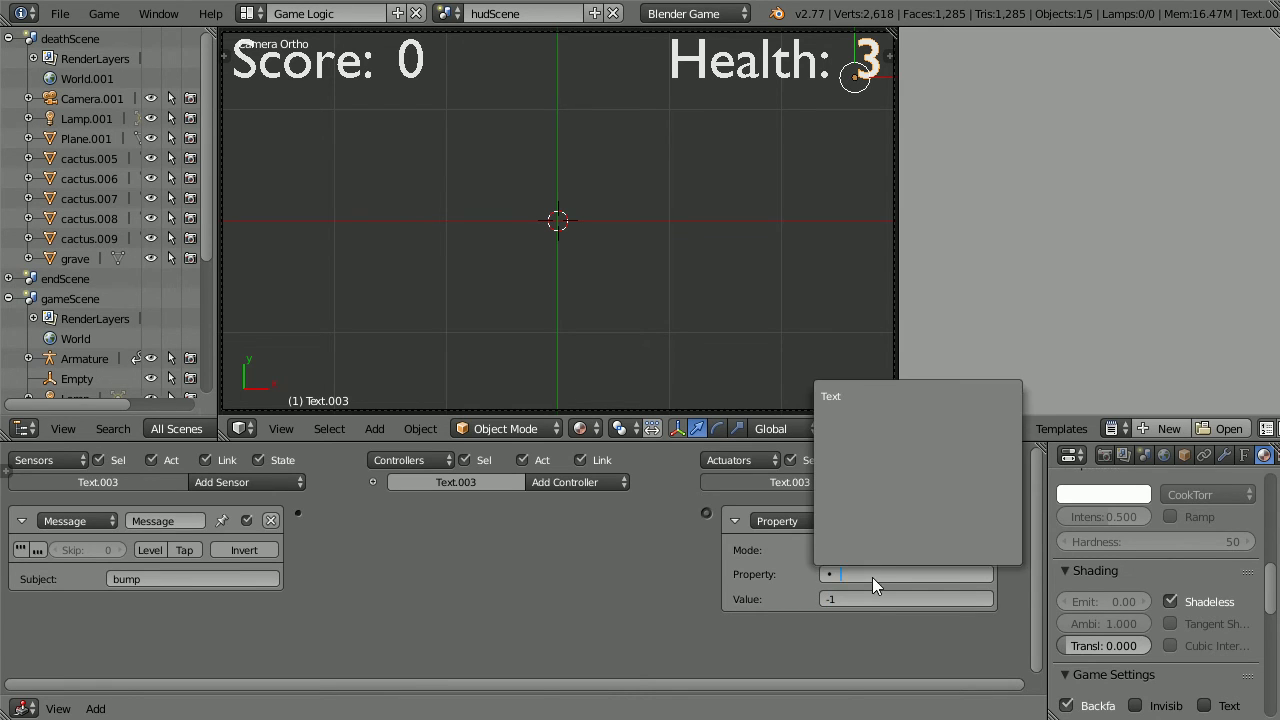
click(830, 401)
drag(297, 513, 709, 510)
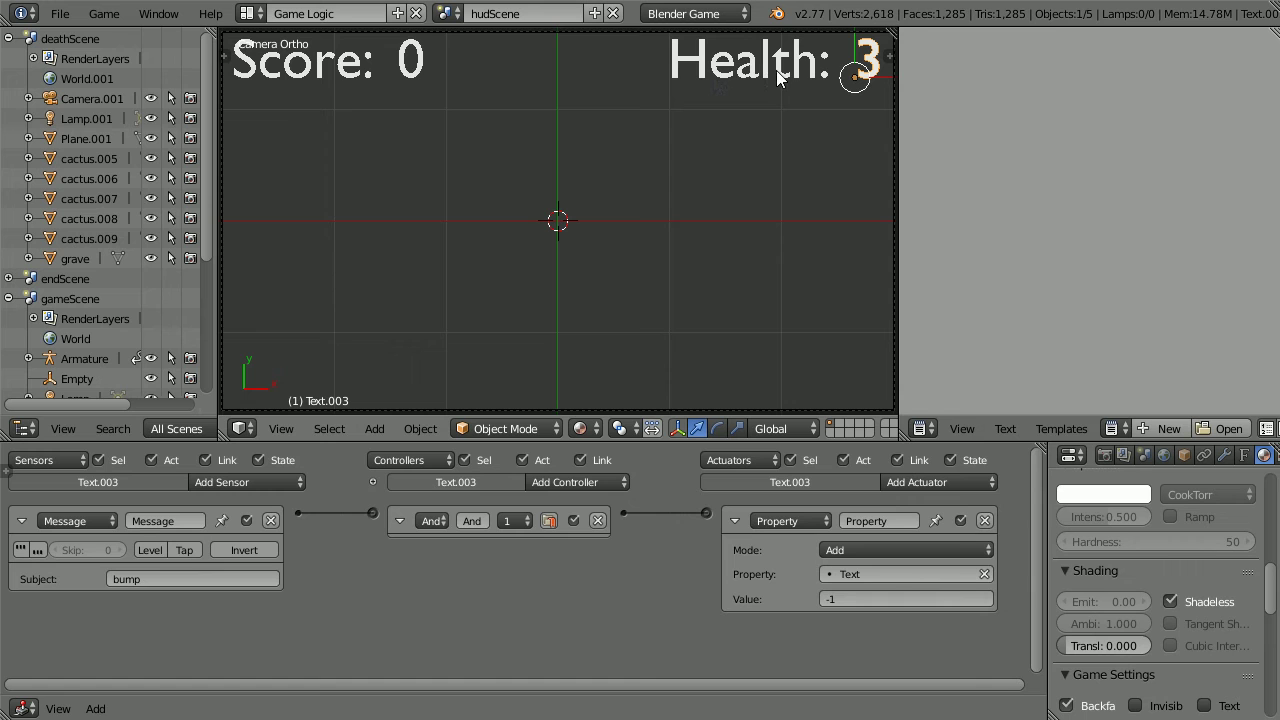
click(447, 13)
- In gameScene, give the Empty an Always sensor and a Scene actuator
click(554, 82)
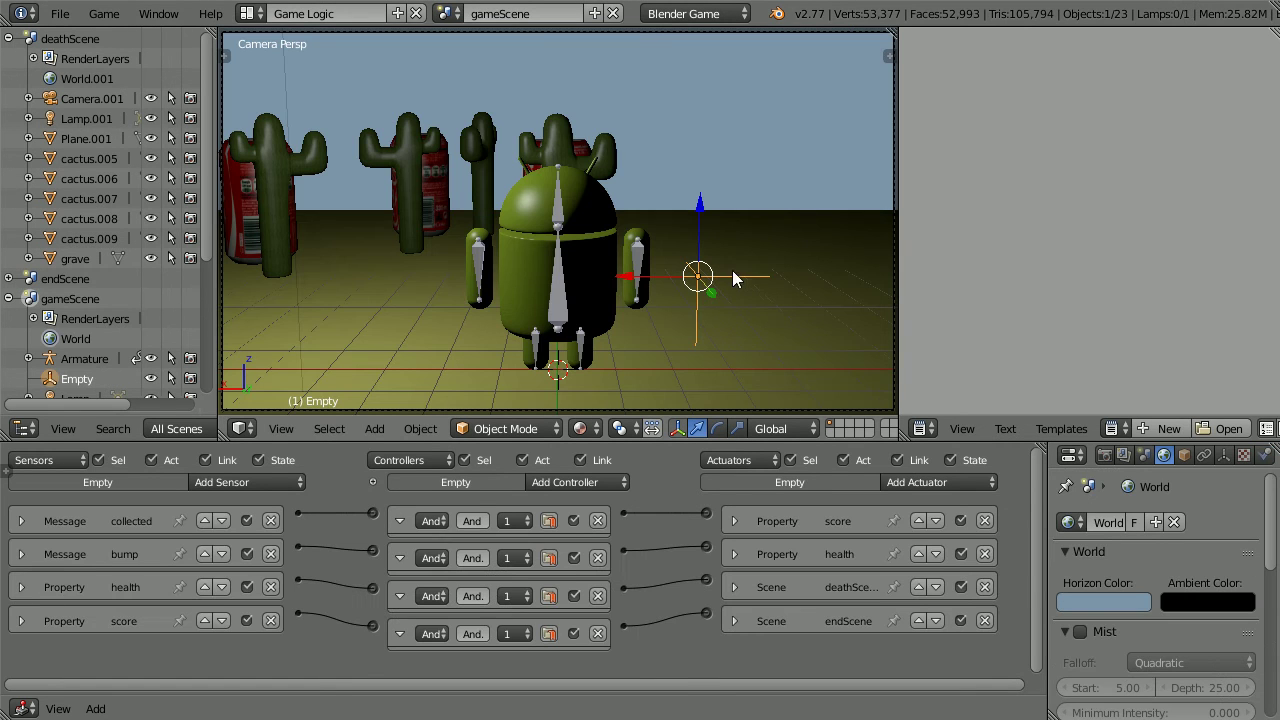
click(215, 485)
click(277, 443)
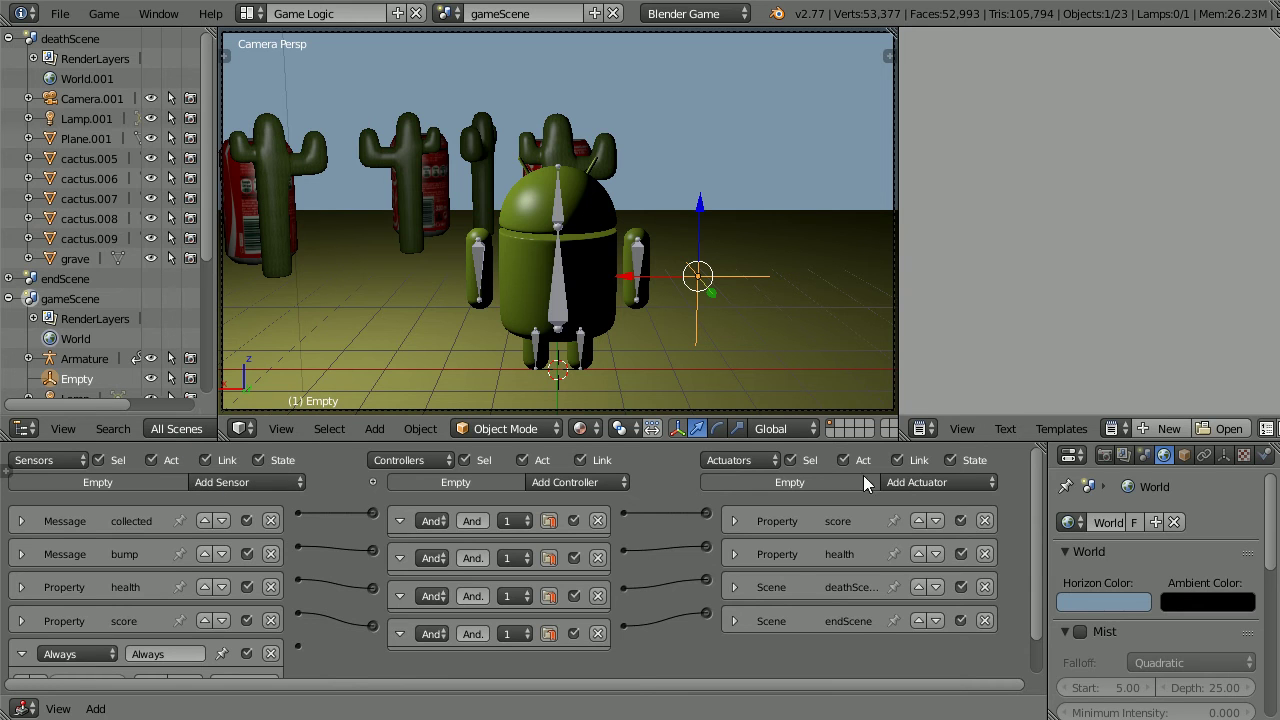
click(896, 484)
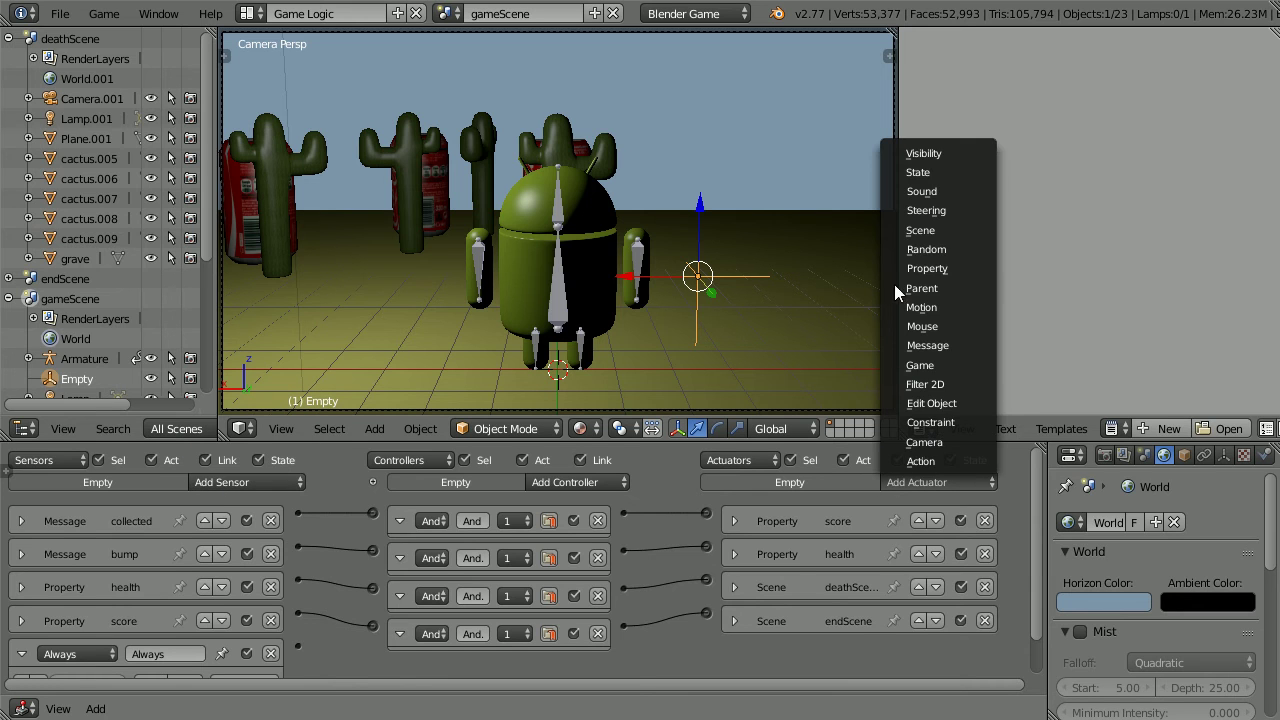
click(963, 230)
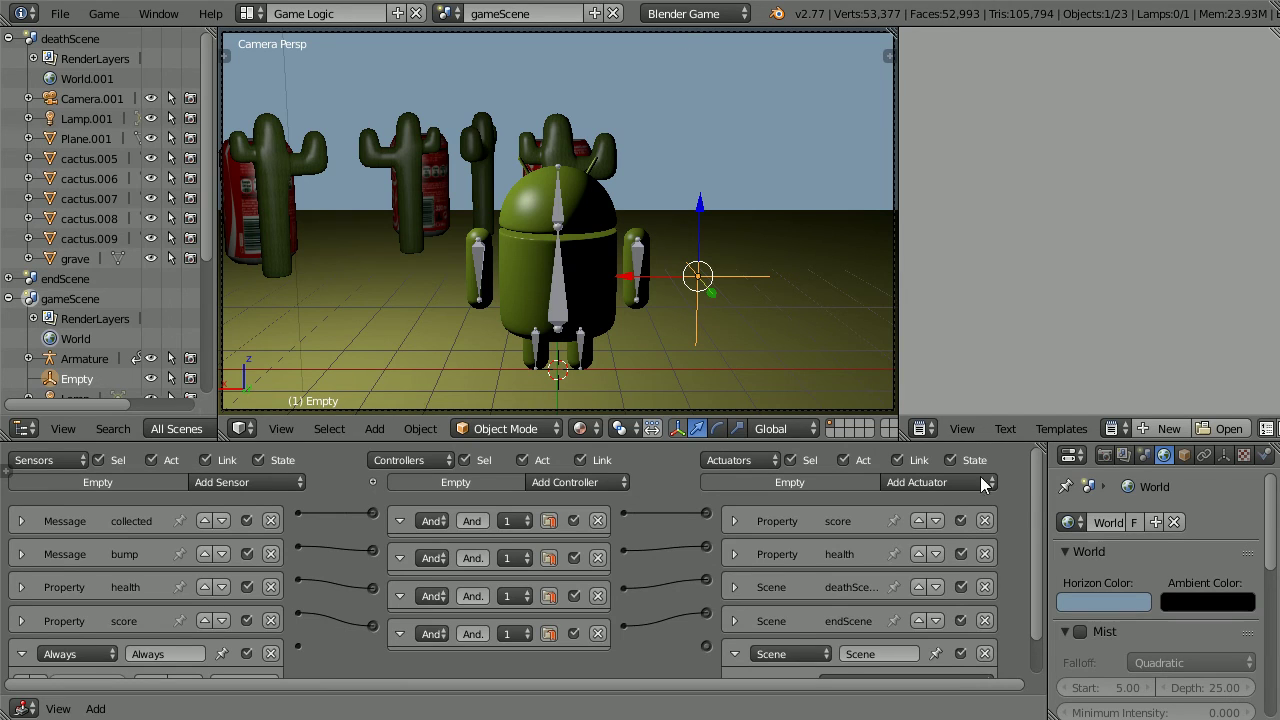
- Set the Scene actuator to Add Overlay Scene with hudScene and link the Always sensor to it
scroll(1040, 510, down, 1)
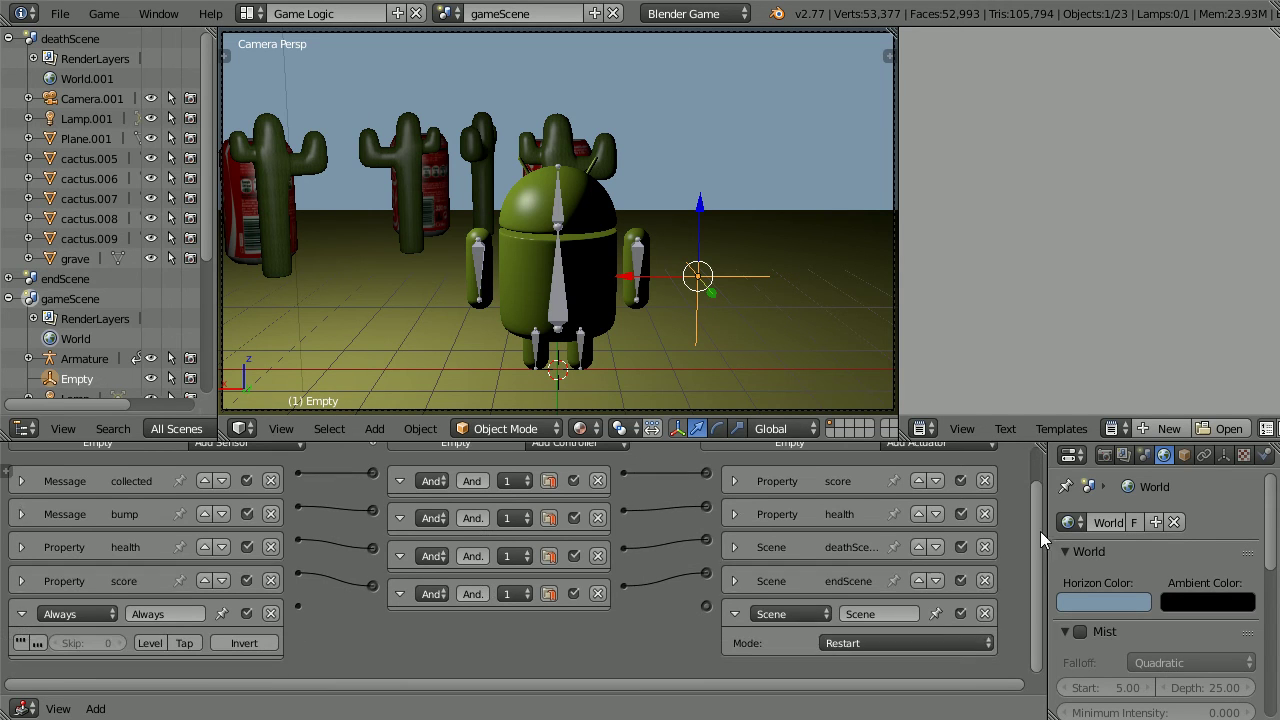
click(872, 643)
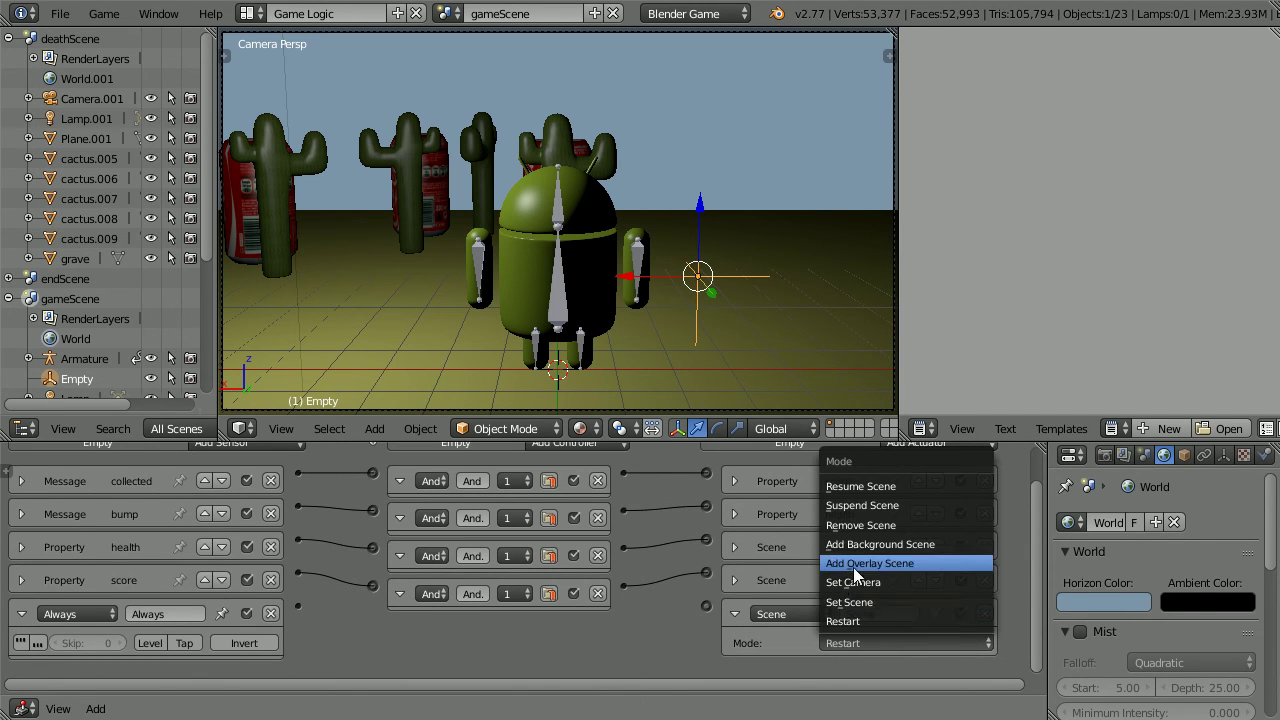
click(922, 564)
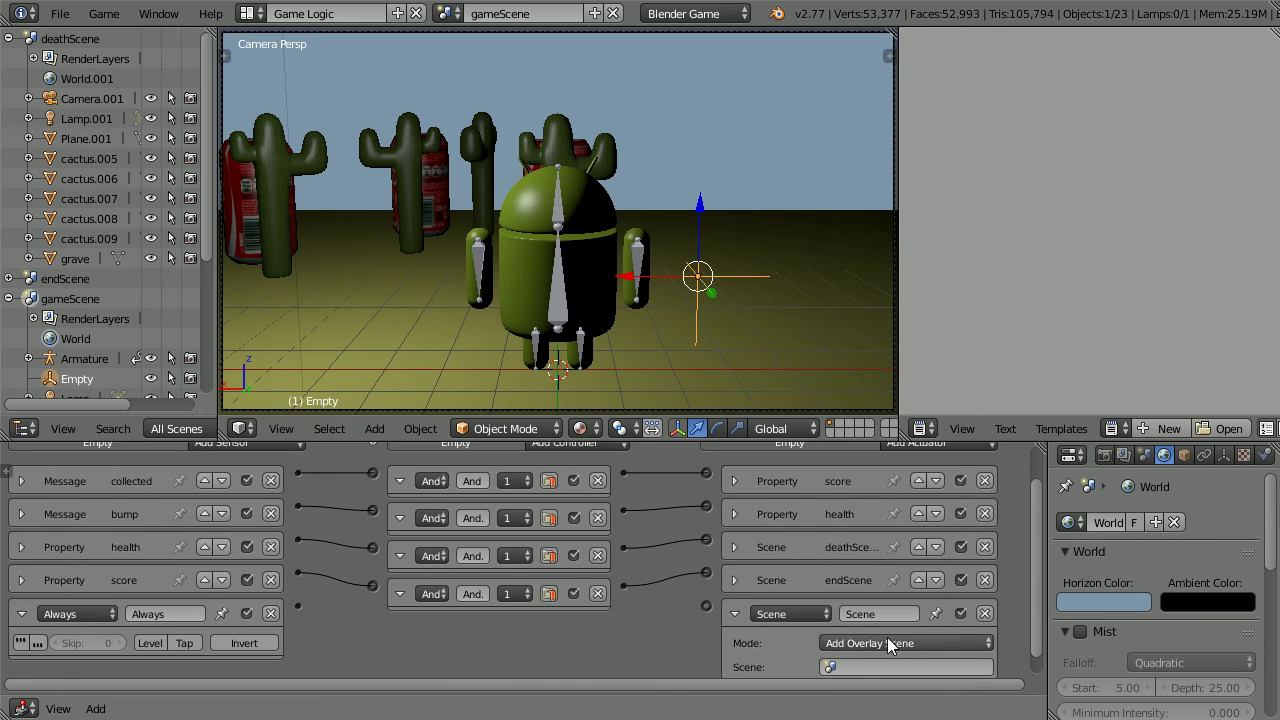
click(845, 669)
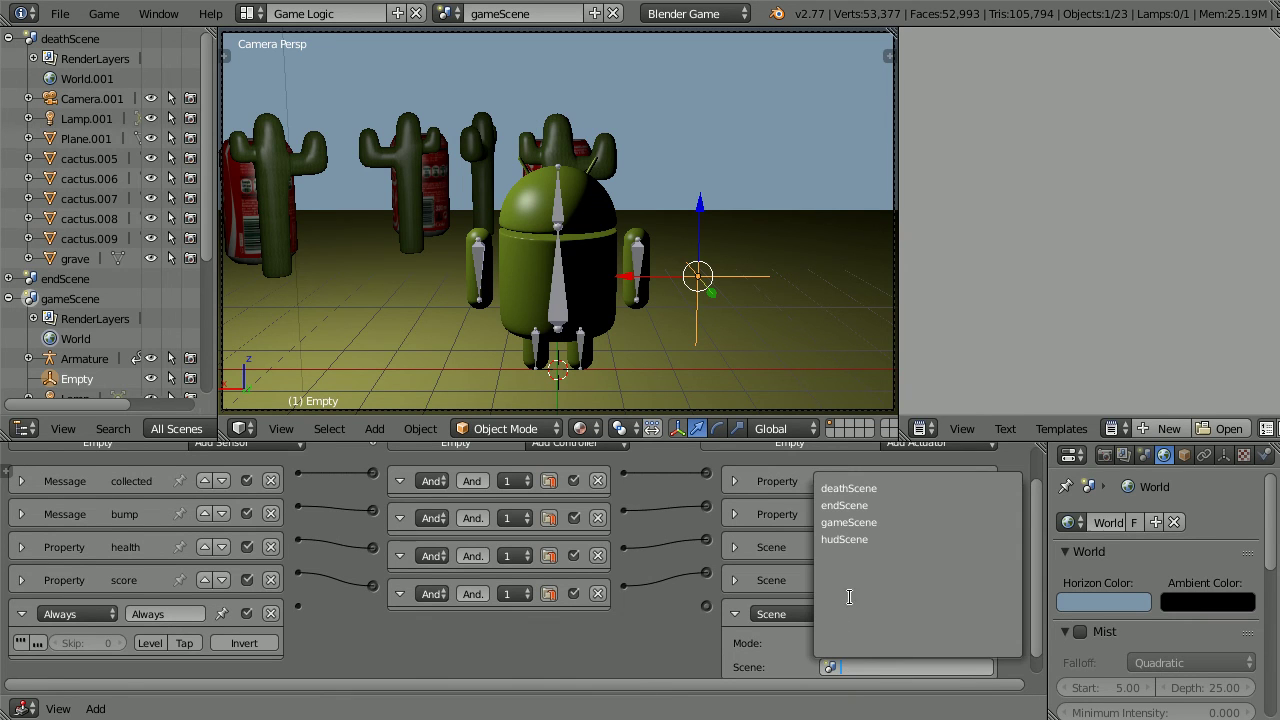
click(918, 541)
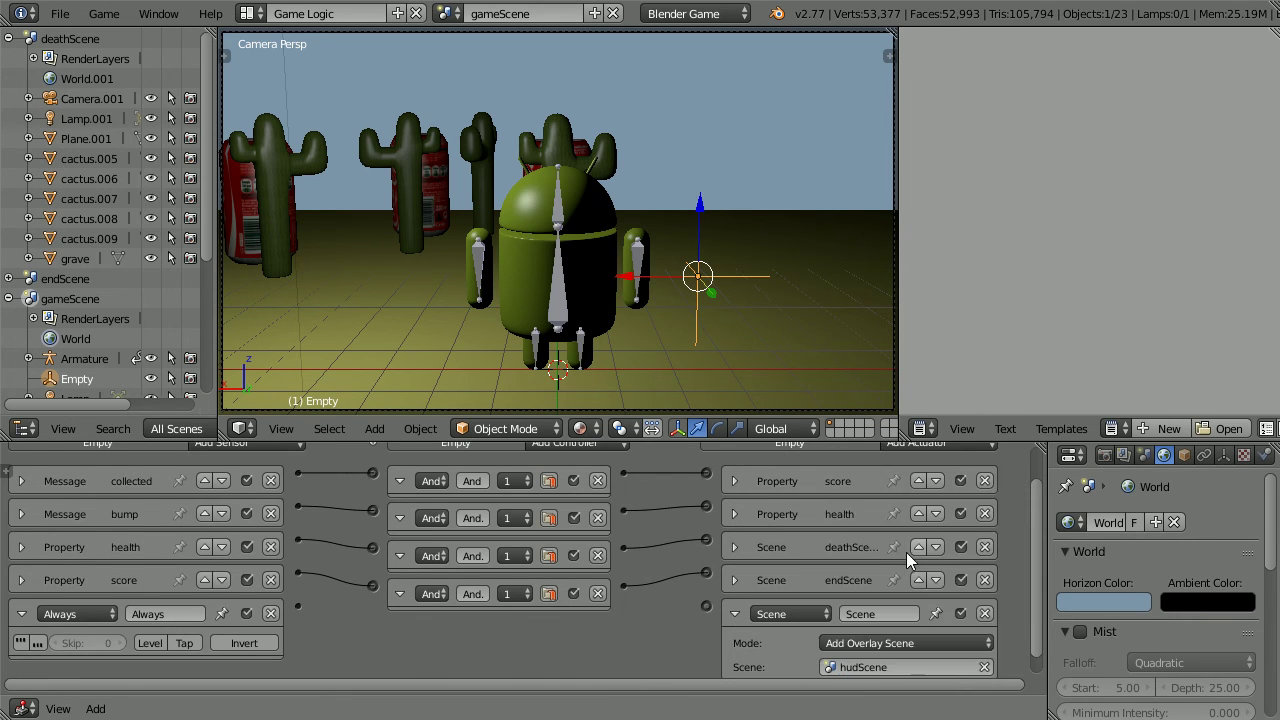
drag(298, 604, 706, 606)
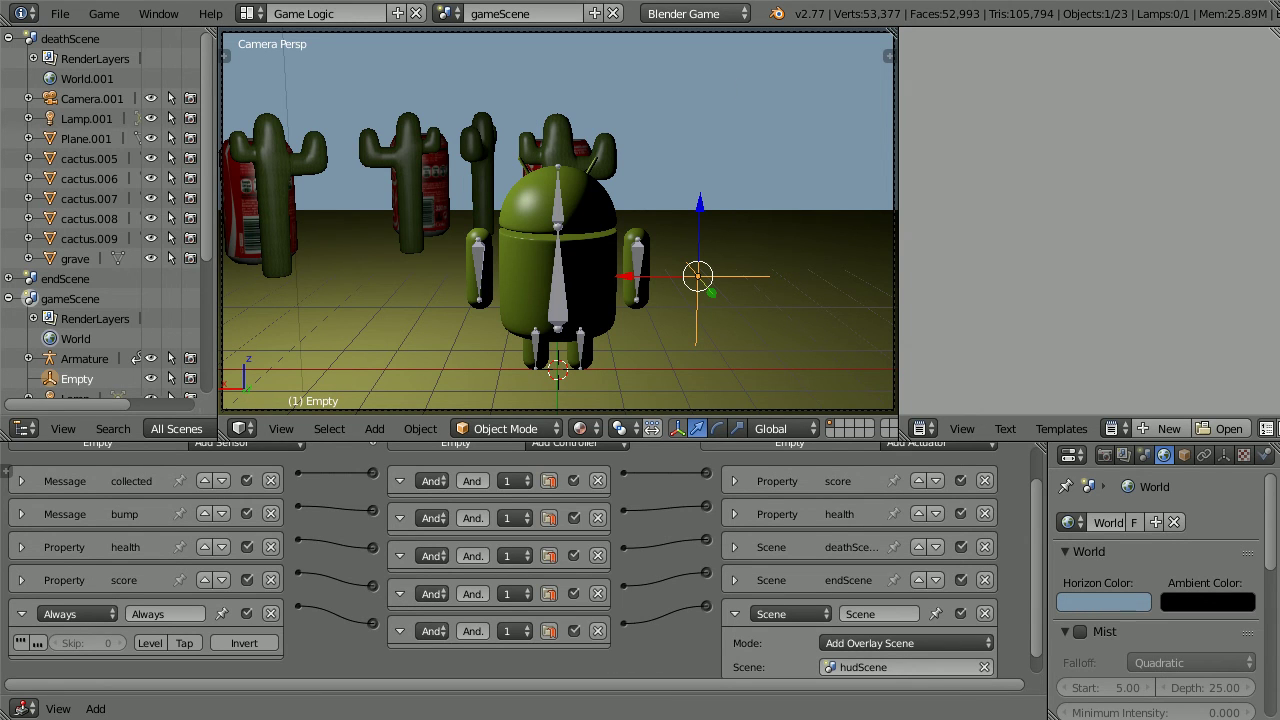
key(p)
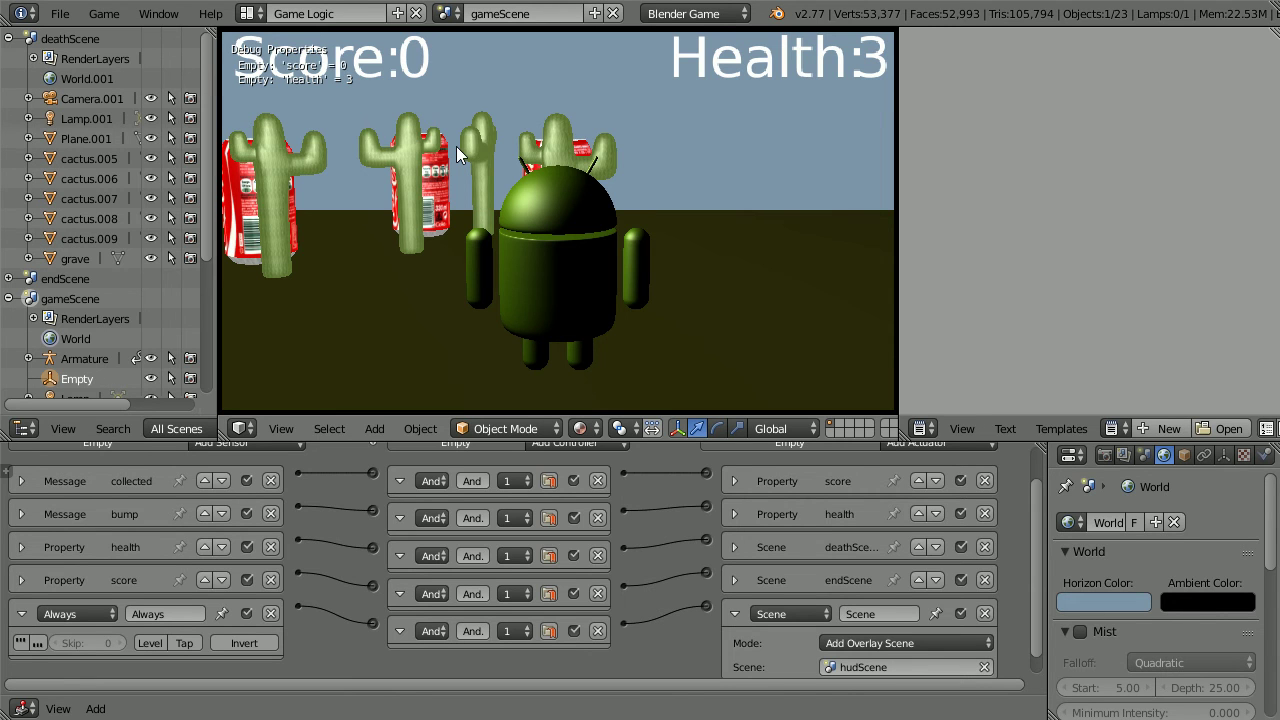
key(Escape)
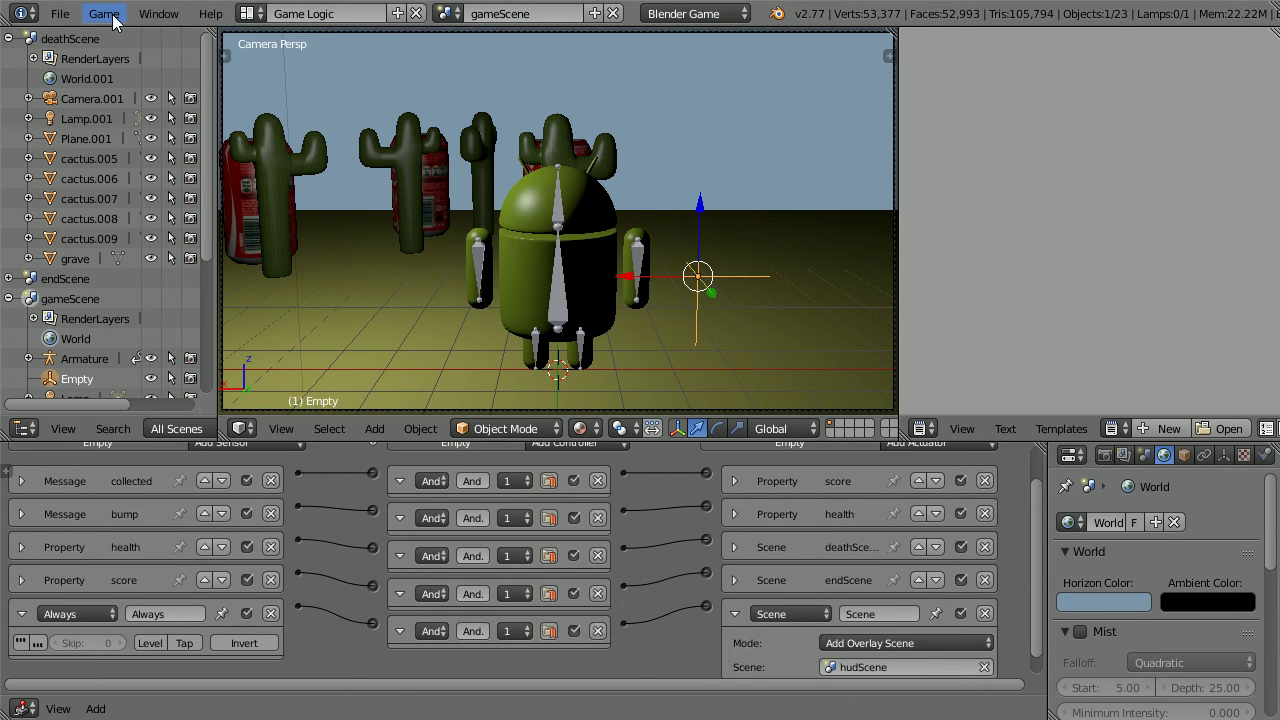
click(104, 15)
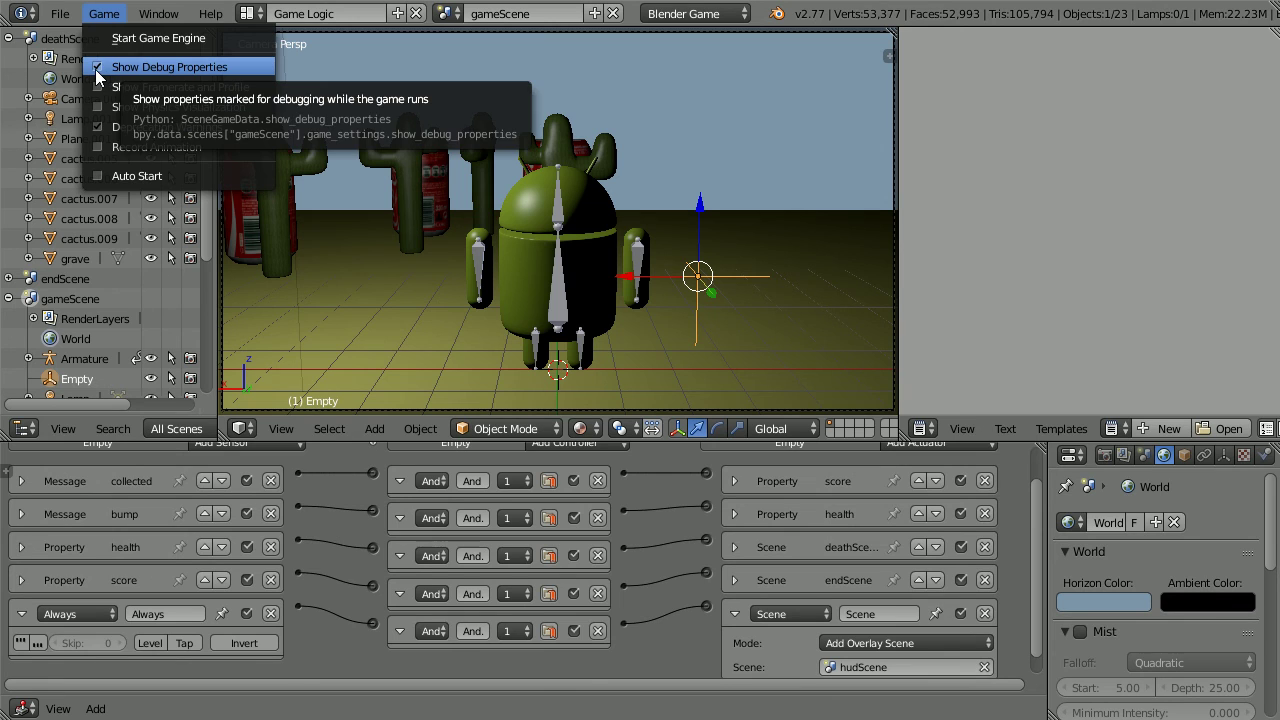
- Switch to hudScene and convert the Score: label text into a mesh
click(453, 14)
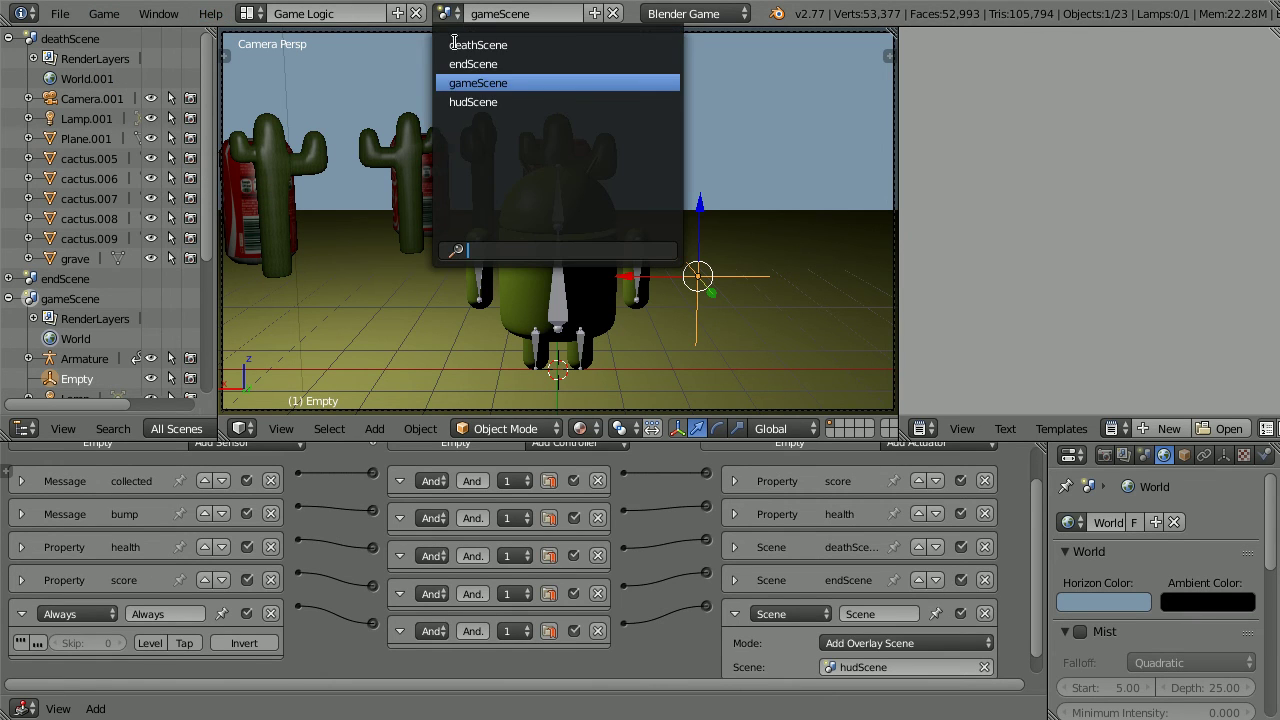
click(534, 101)
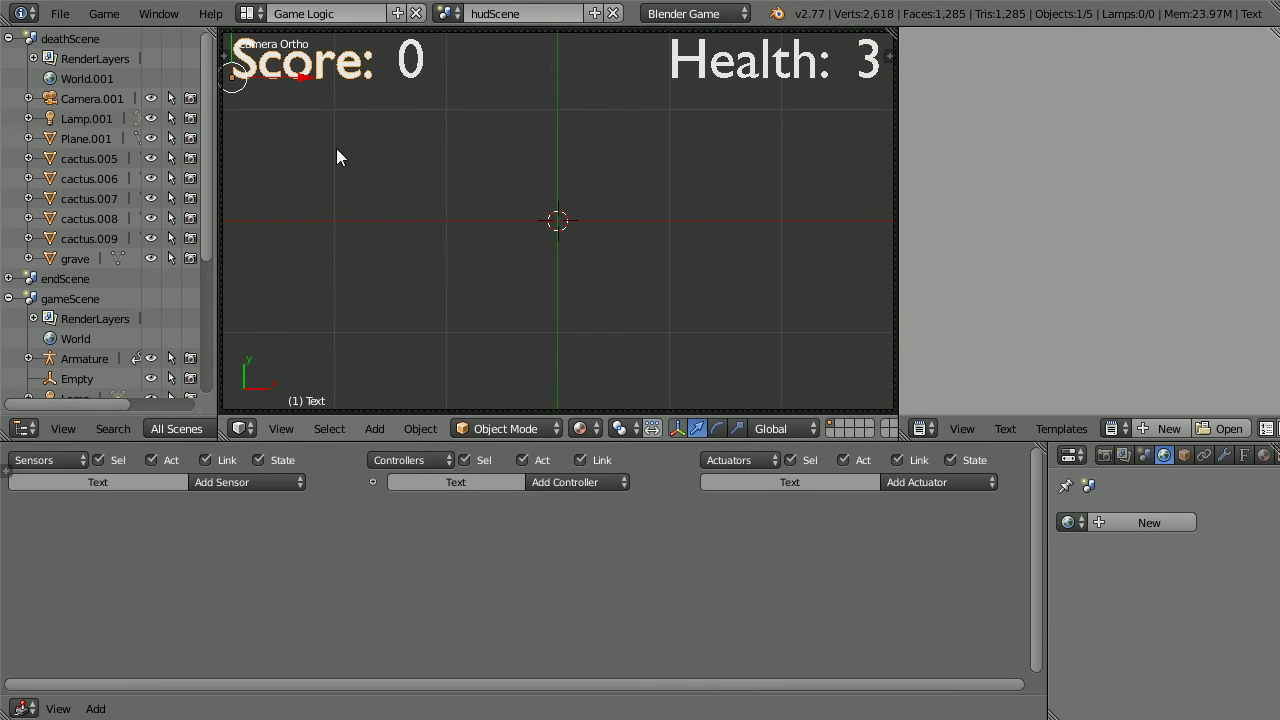
click(420, 428)
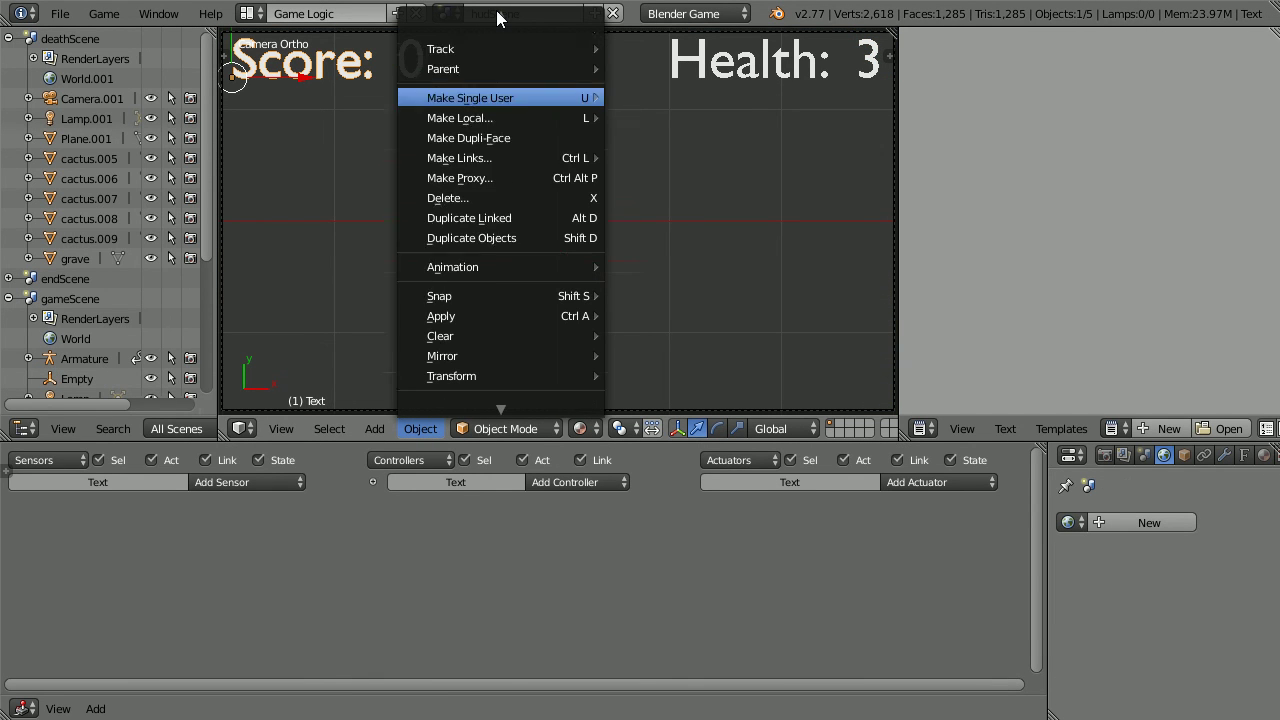
mouse_move(500, 26)
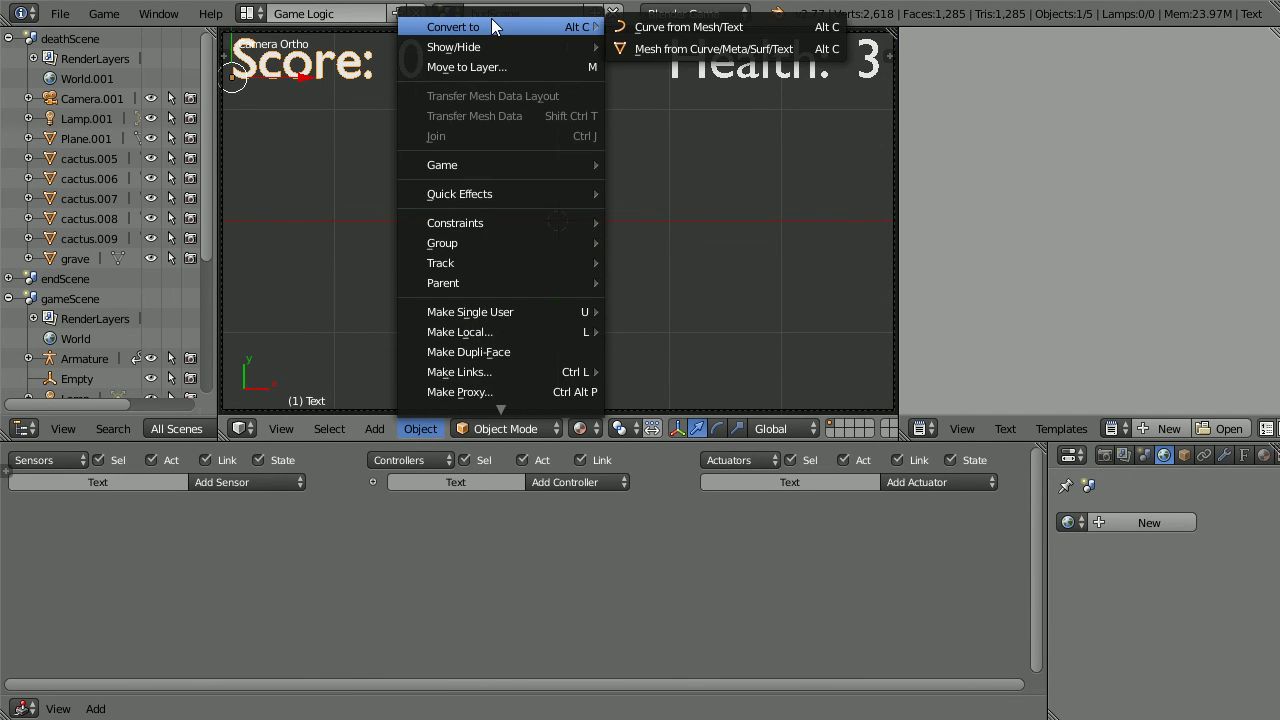
click(756, 48)
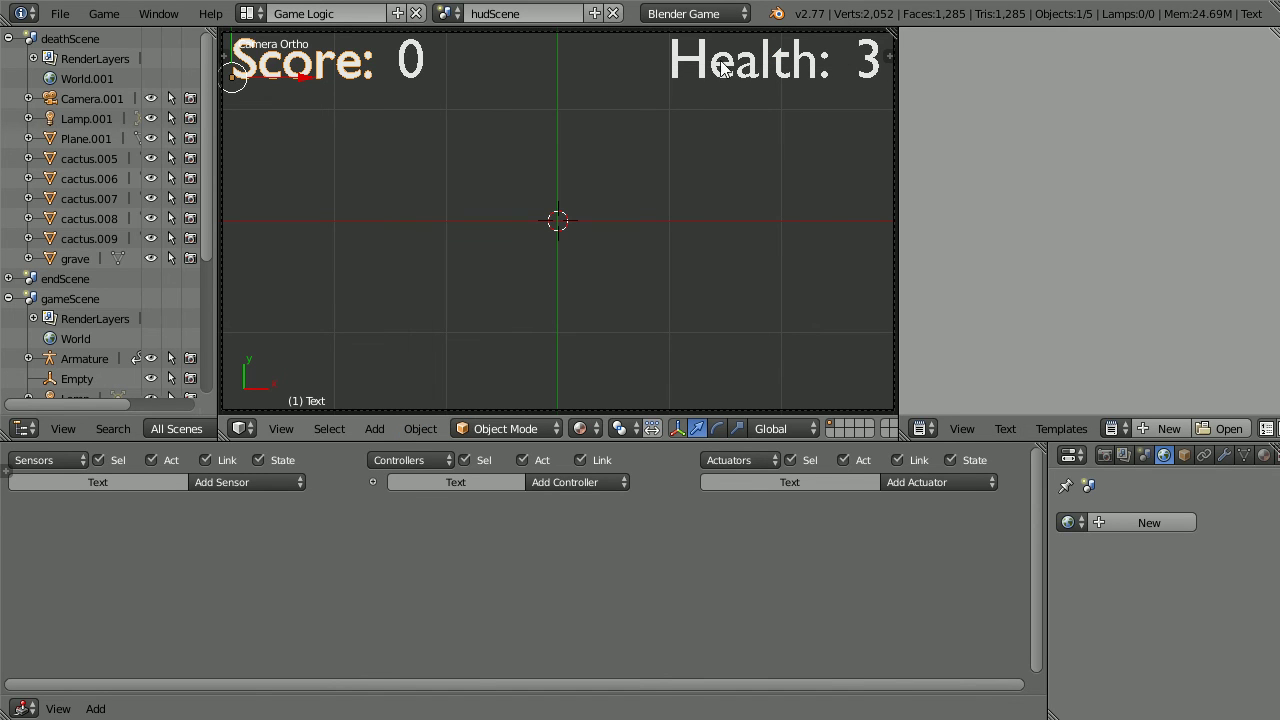
- Convert the Health: label text into a mesh, then select the Score and Health value texts to check their logic
click(422, 428)
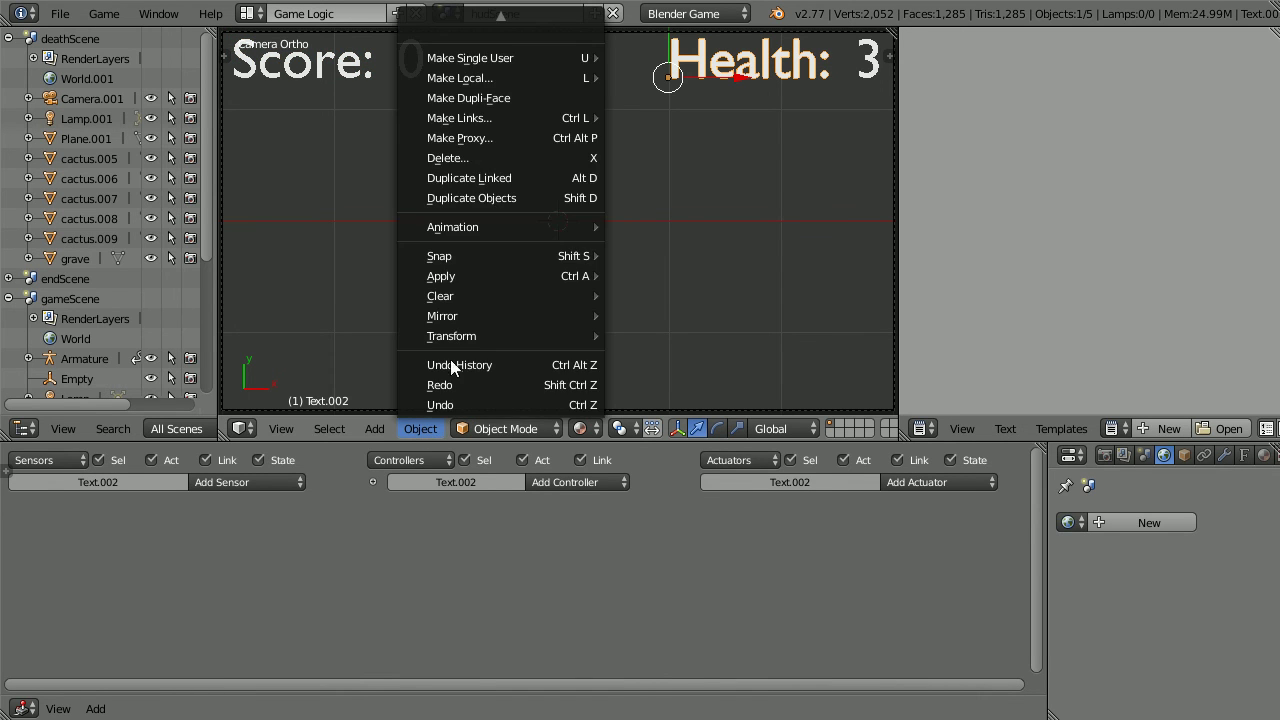
mouse_move(455, 27)
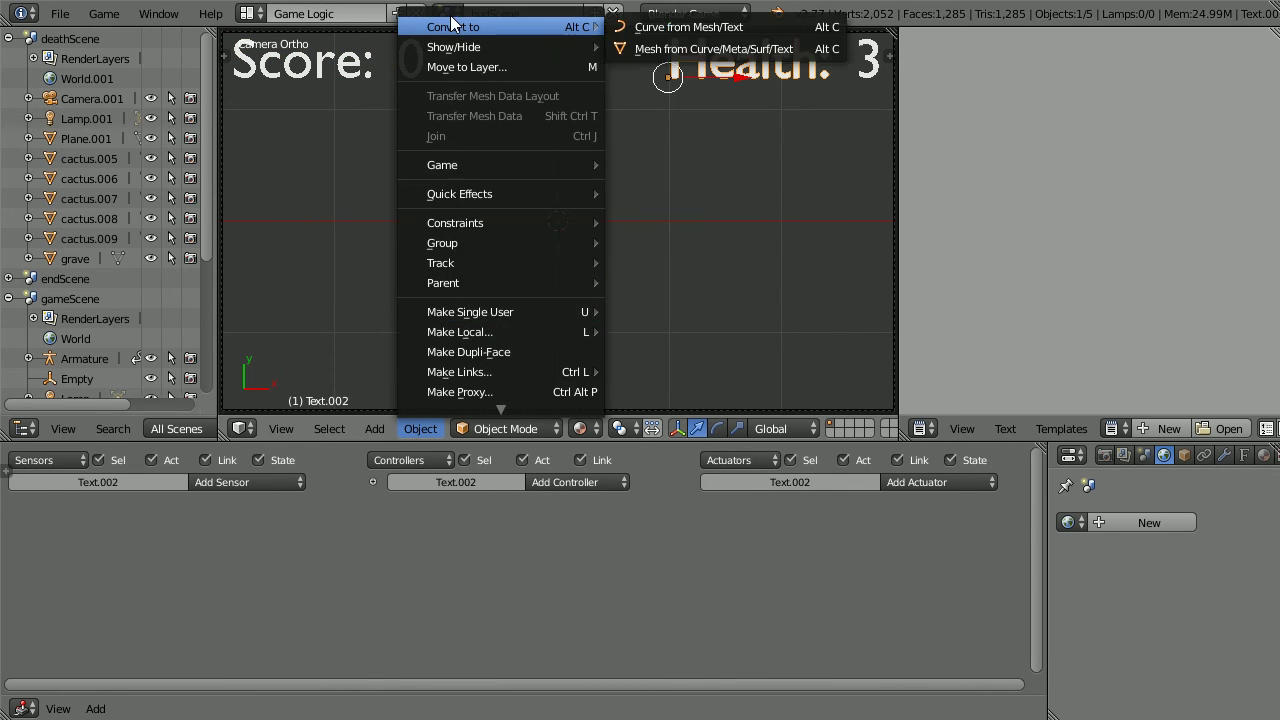
click(689, 45)
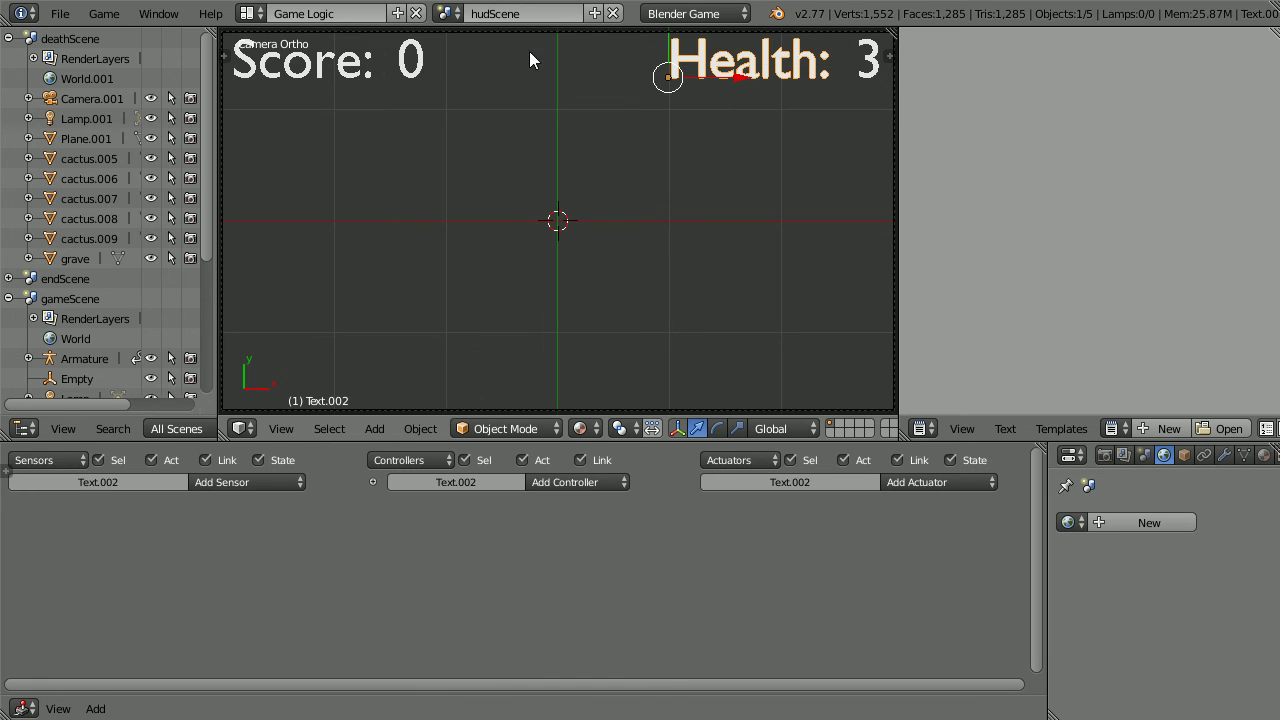
right_click(429, 59)
right_click(866, 62)
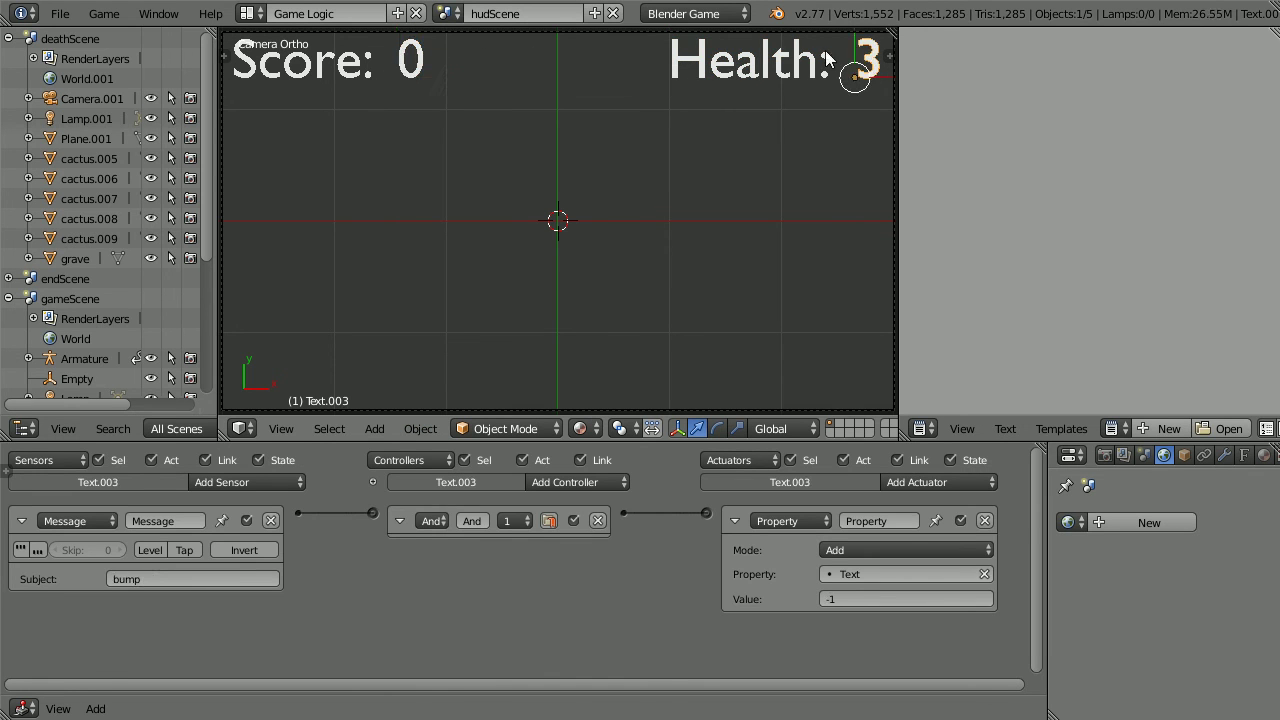
click(441, 18)
- Back in gameScene, rename the overlay Scene actuator to 'hud'
click(521, 84)
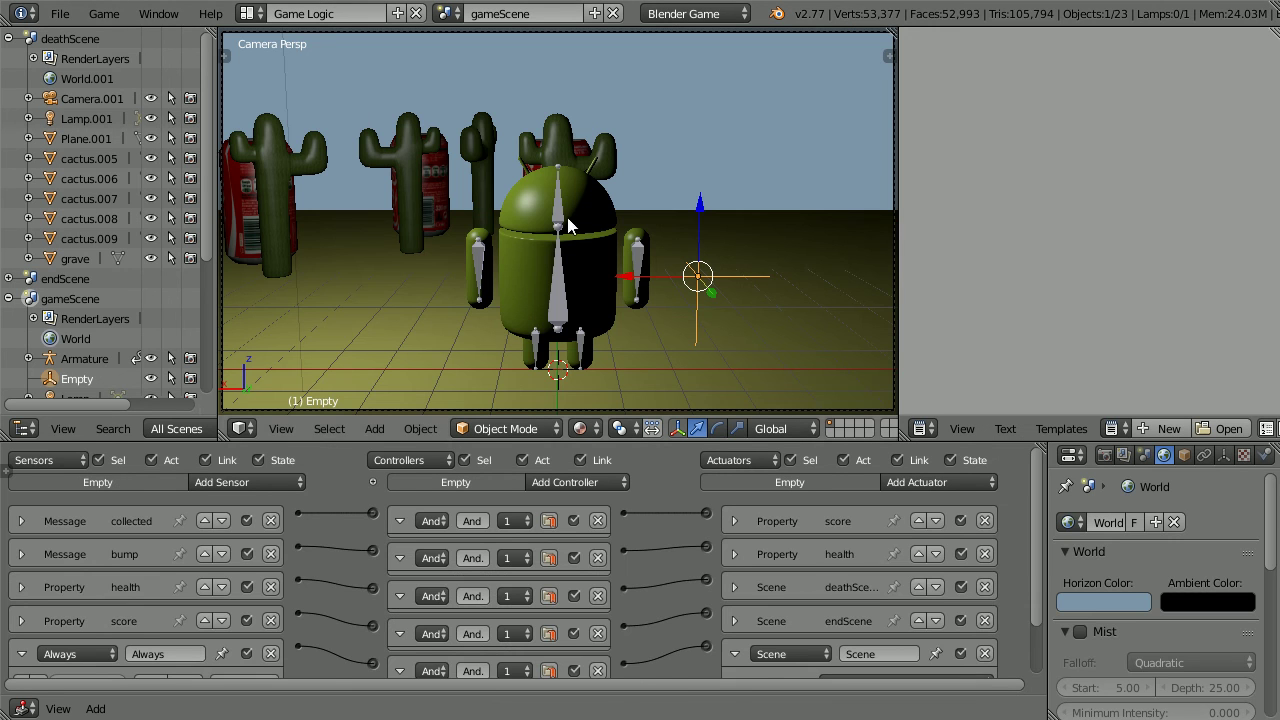
scroll(1031, 523, down, 2)
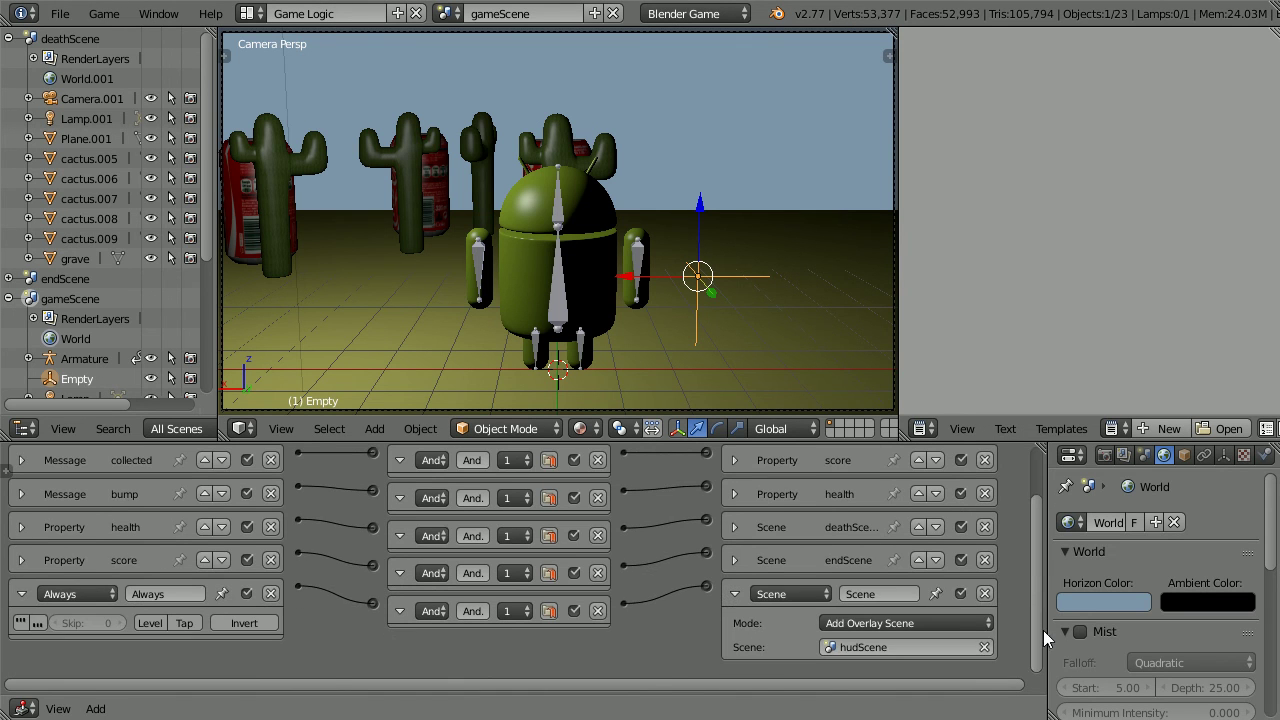
click(848, 596)
text(hud)
key(Return)
- Collapse the hud actuator, fifth And controller and Always sensor, then move Always to the top
click(738, 593)
click(397, 630)
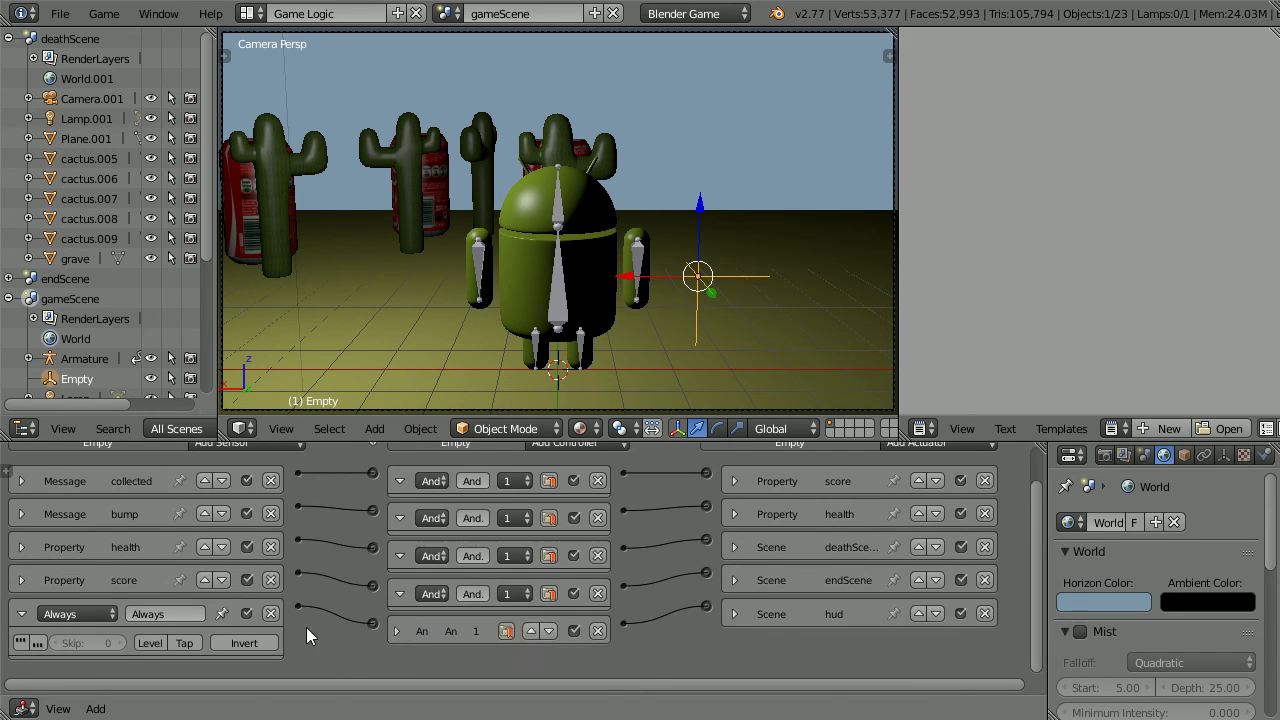
click(22, 614)
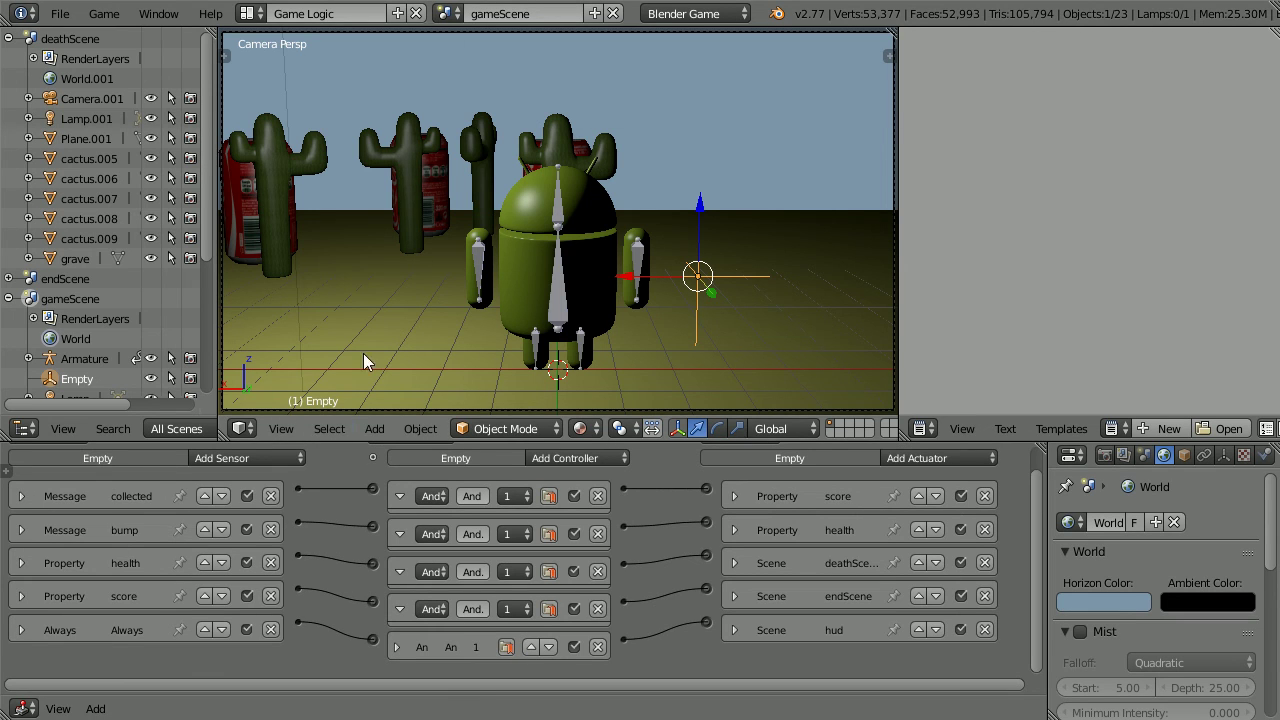
click(204, 630)
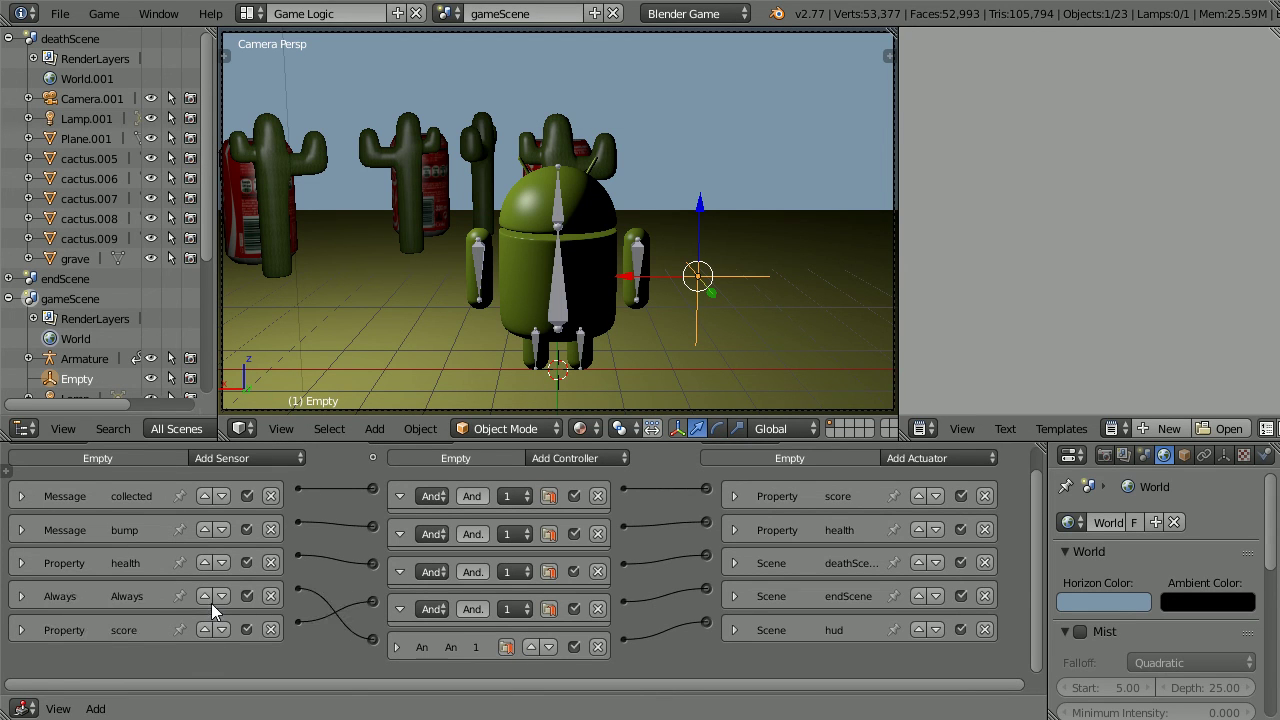
click(205, 596)
click(206, 562)
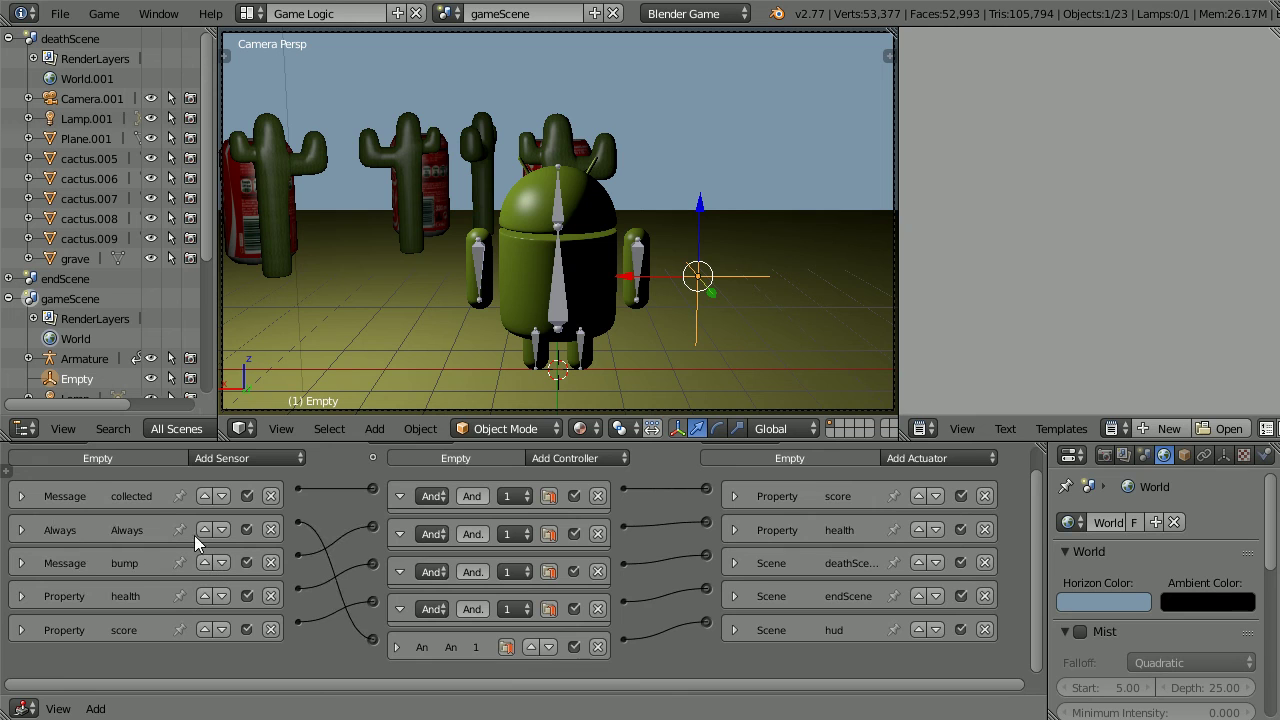
click(204, 530)
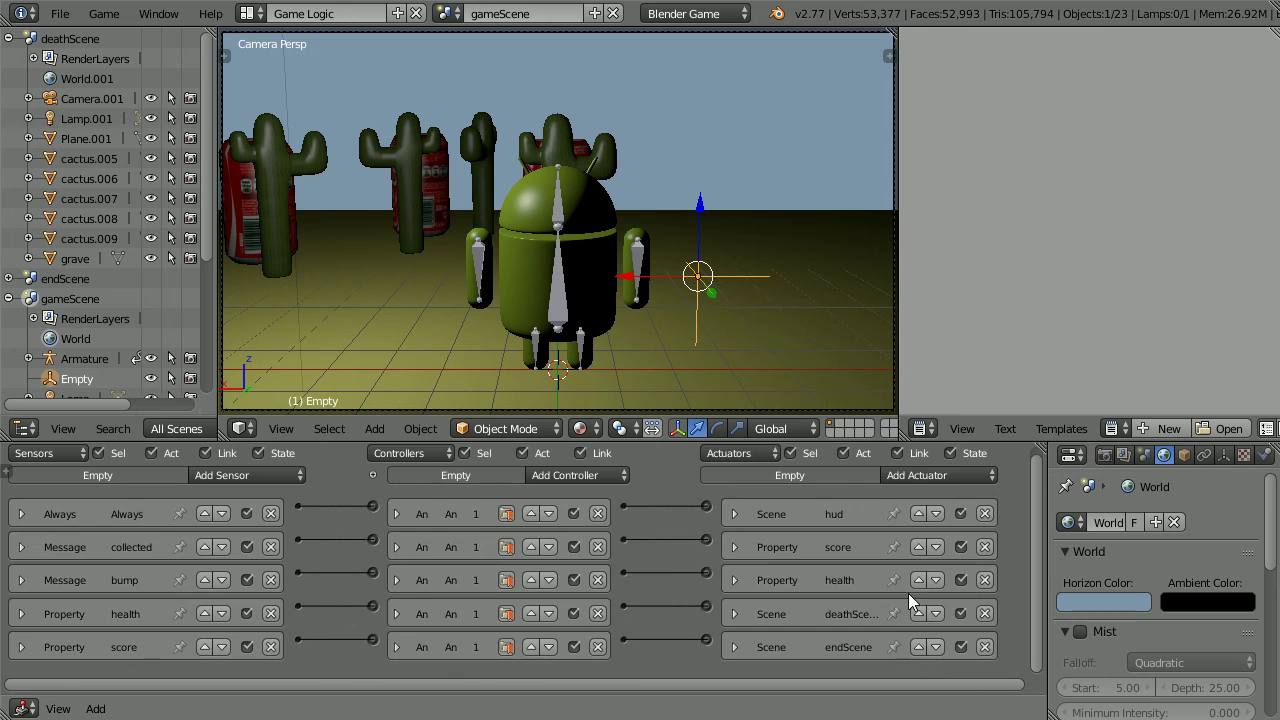
- Add a Scene actuator set to Remove Scene for hudScene, linked from the endScene controller
click(924, 474)
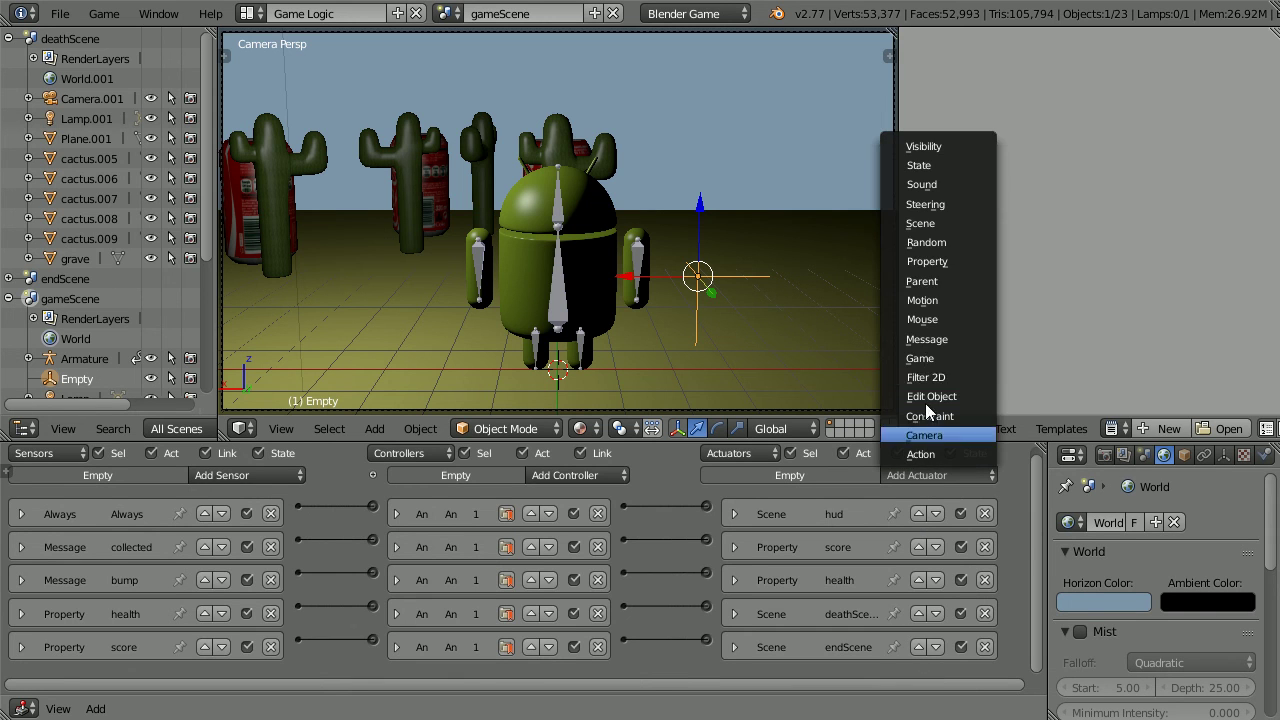
click(977, 224)
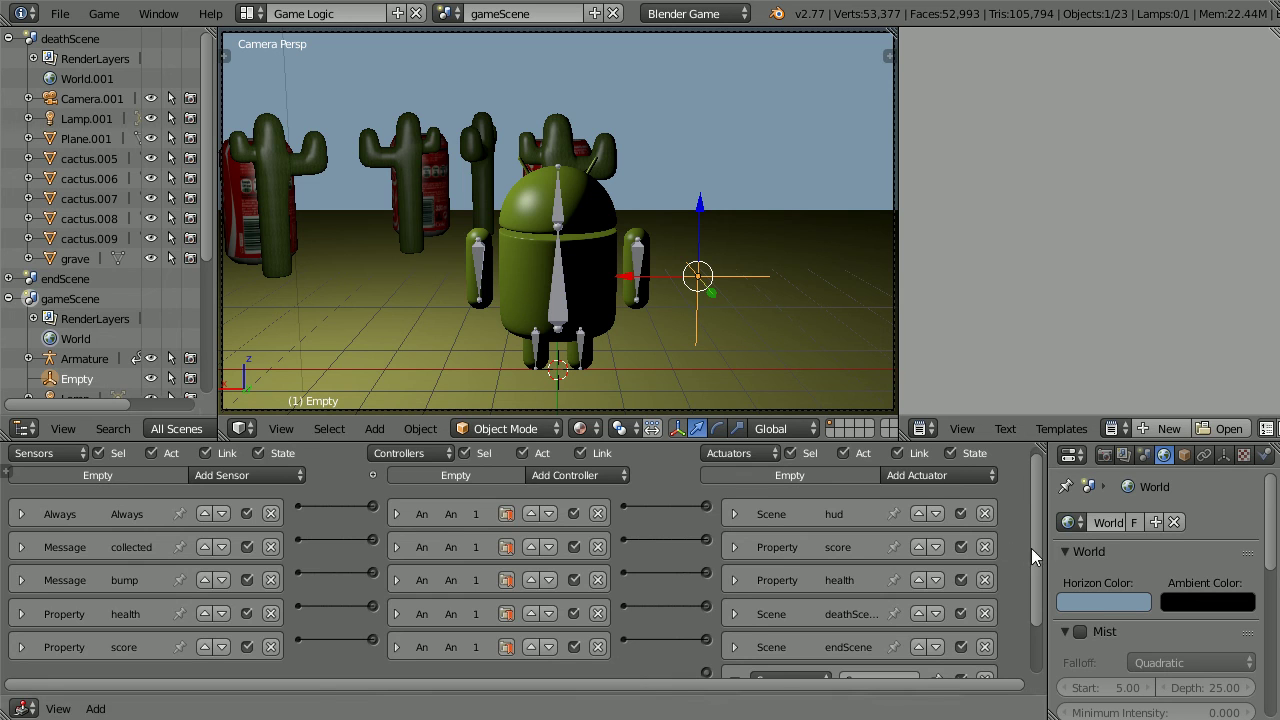
scroll(1044, 553, down, 2)
click(881, 651)
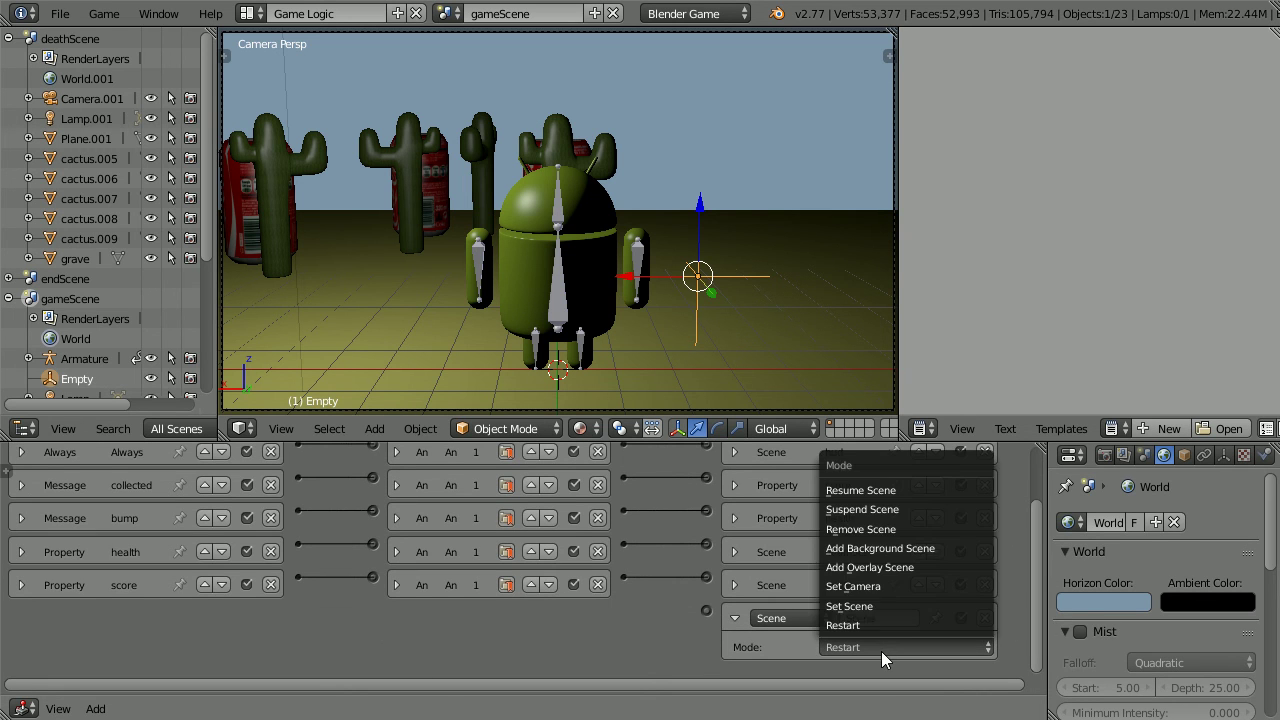
click(929, 532)
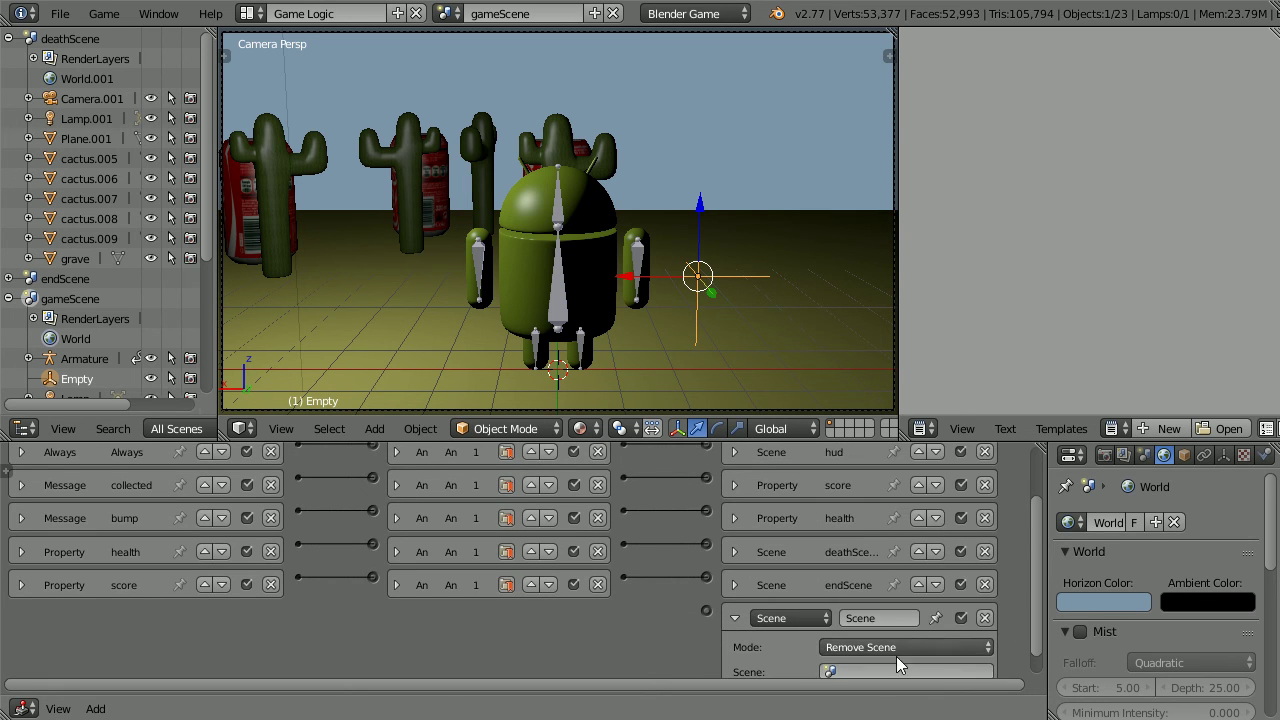
click(886, 671)
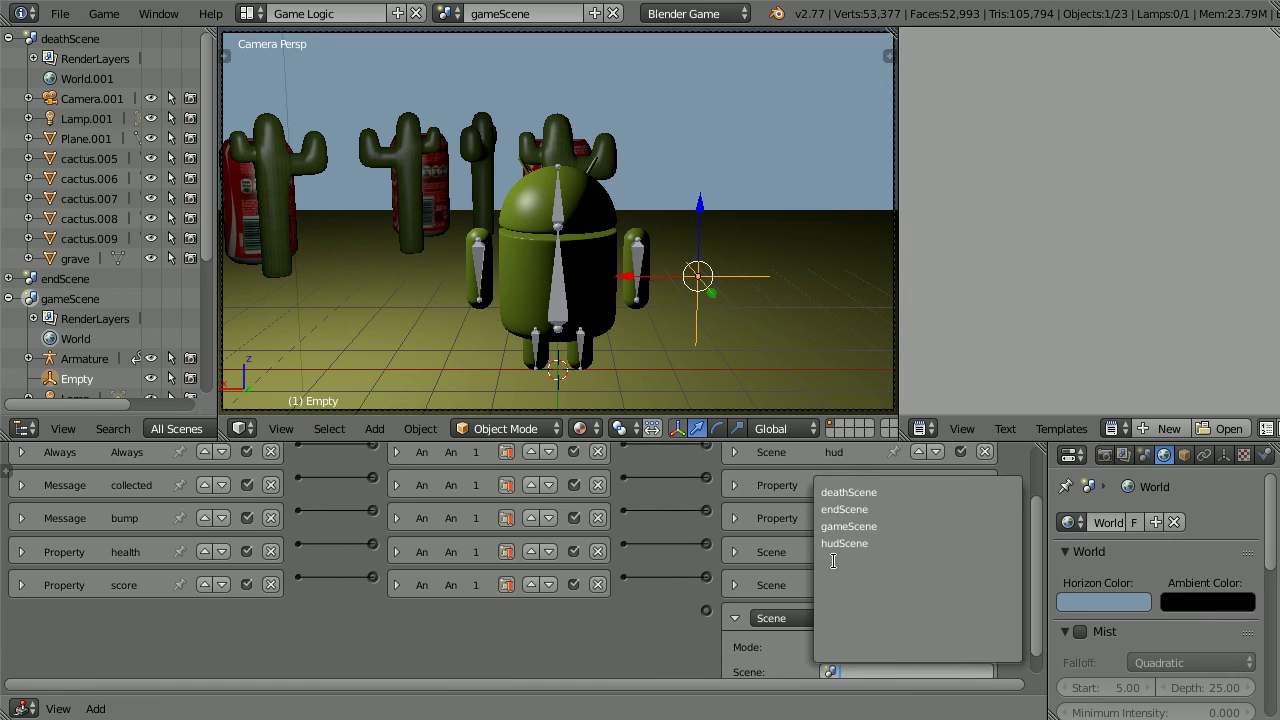
click(906, 542)
drag(623, 578, 706, 610)
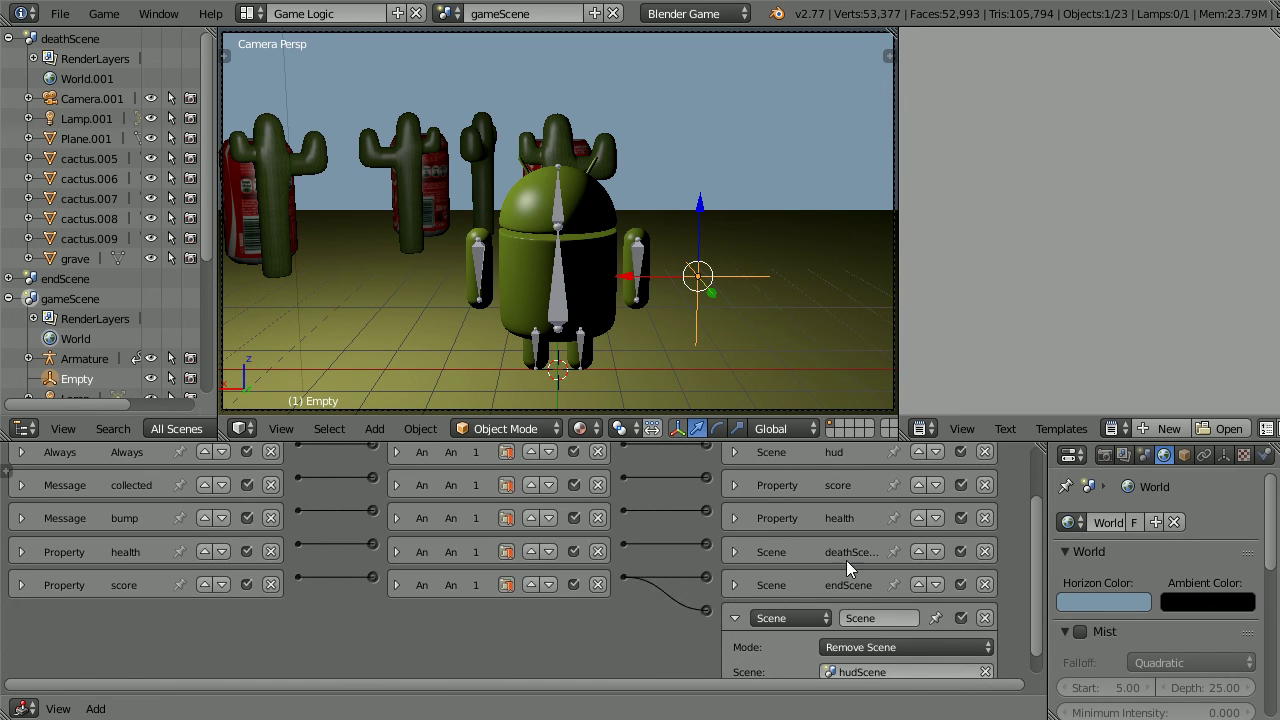